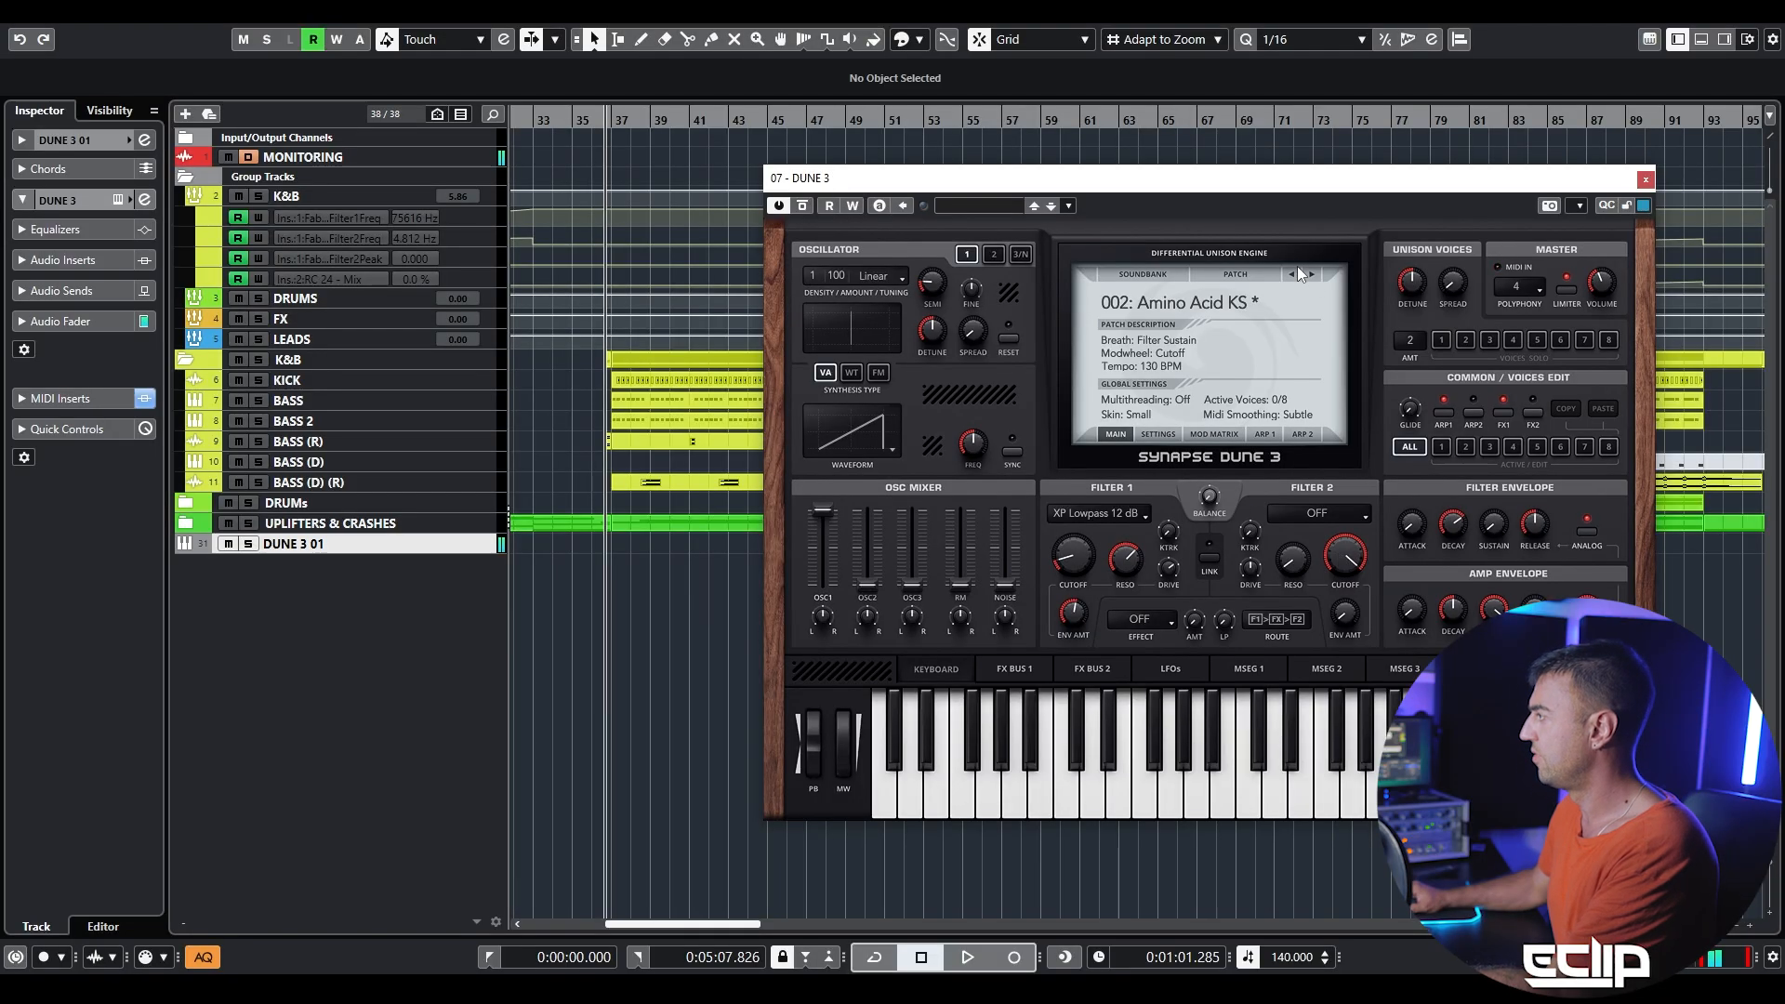
- Load patch 003: Bass Stomps KS and adjust its master volume and Filter 1 cutoff
click(1311, 275)
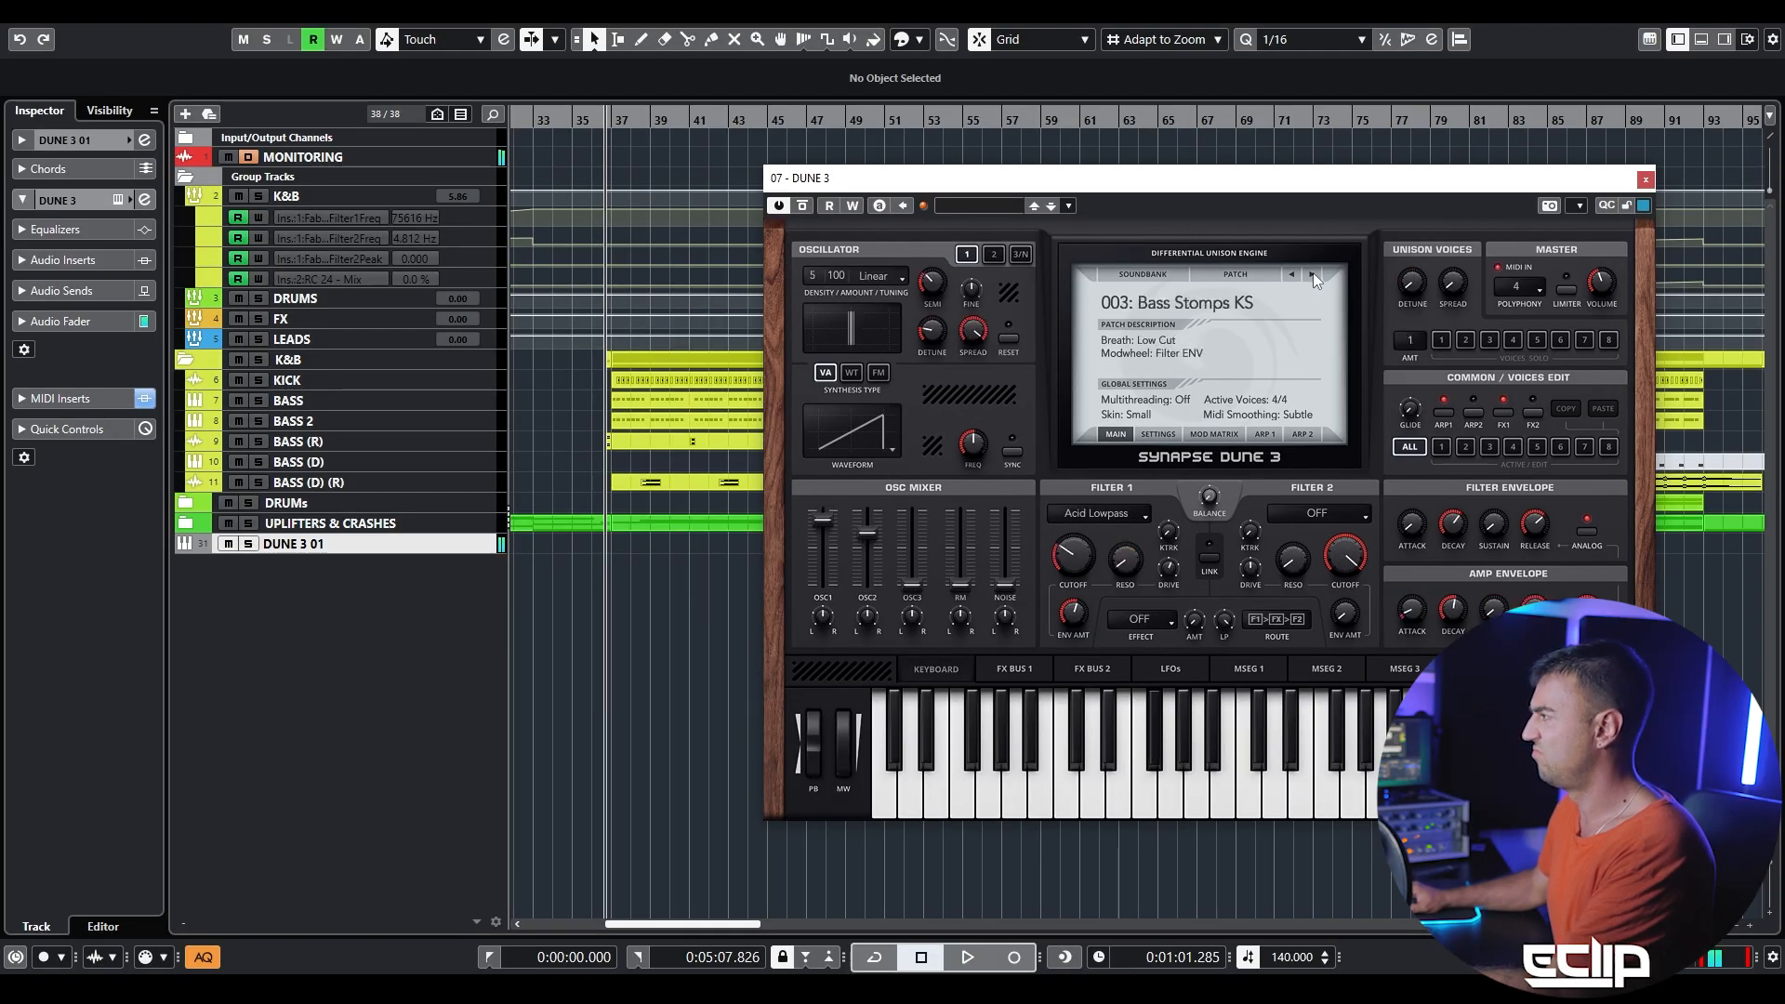
drag(1602, 290, 1616, 262)
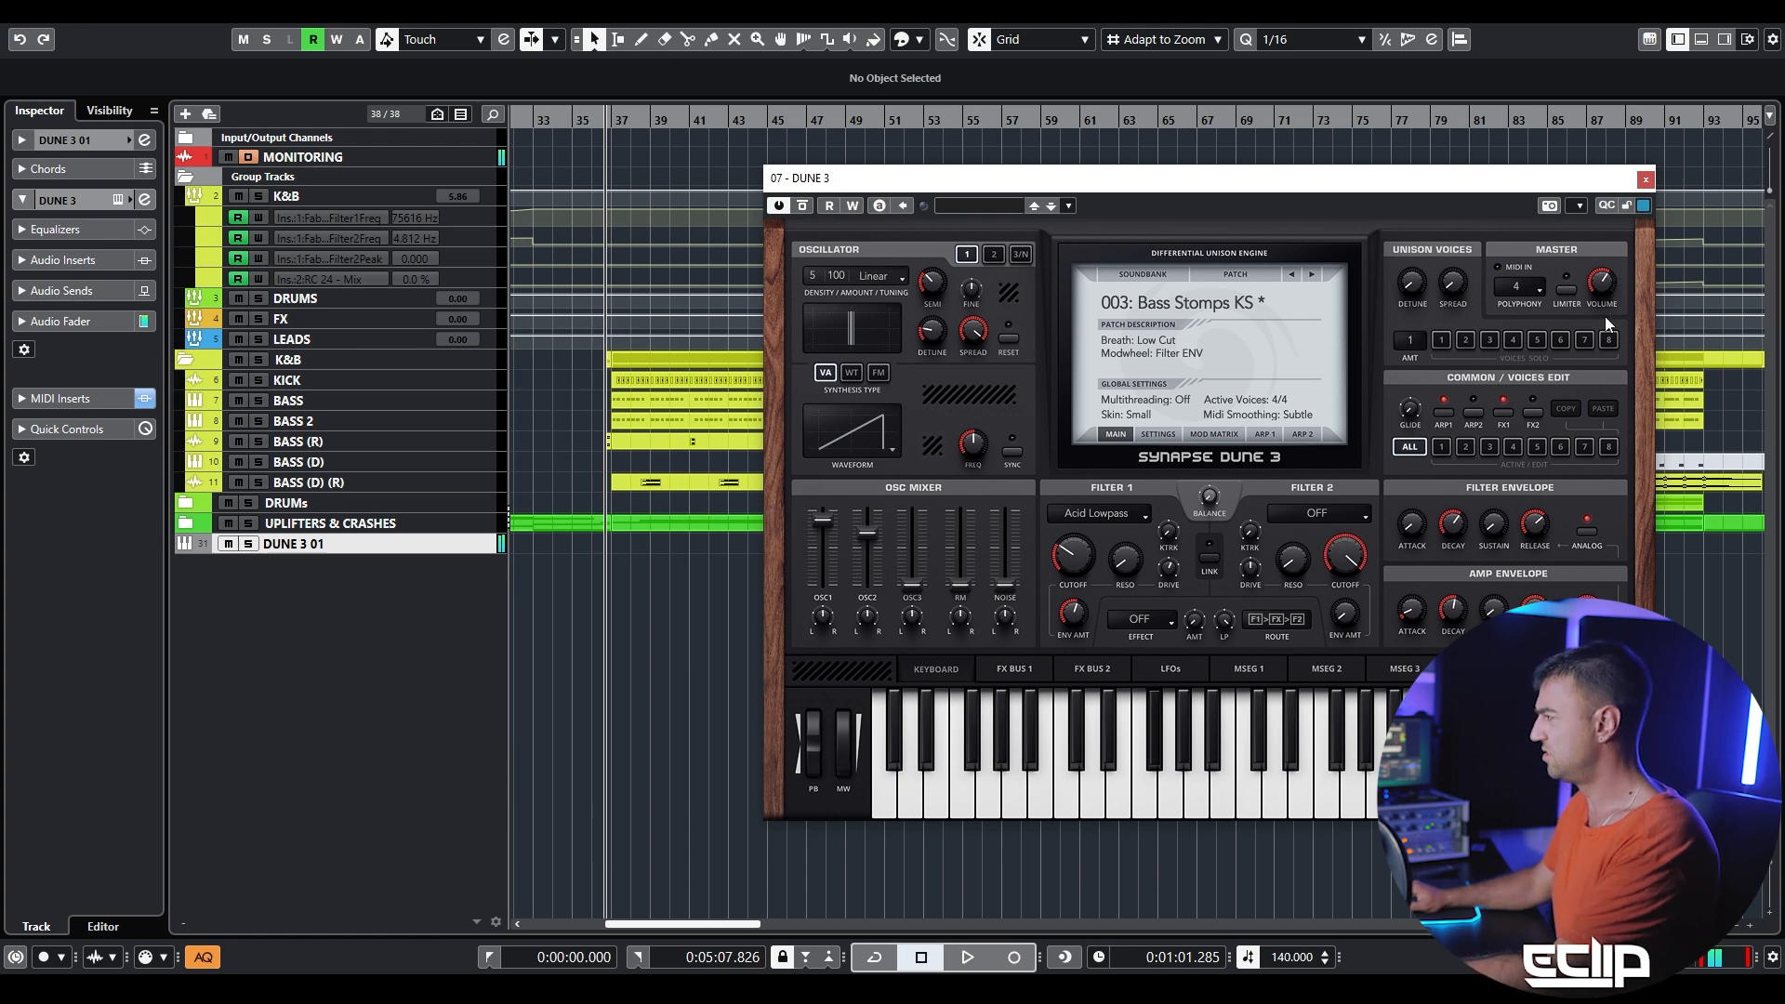
drag(1610, 283, 1604, 269)
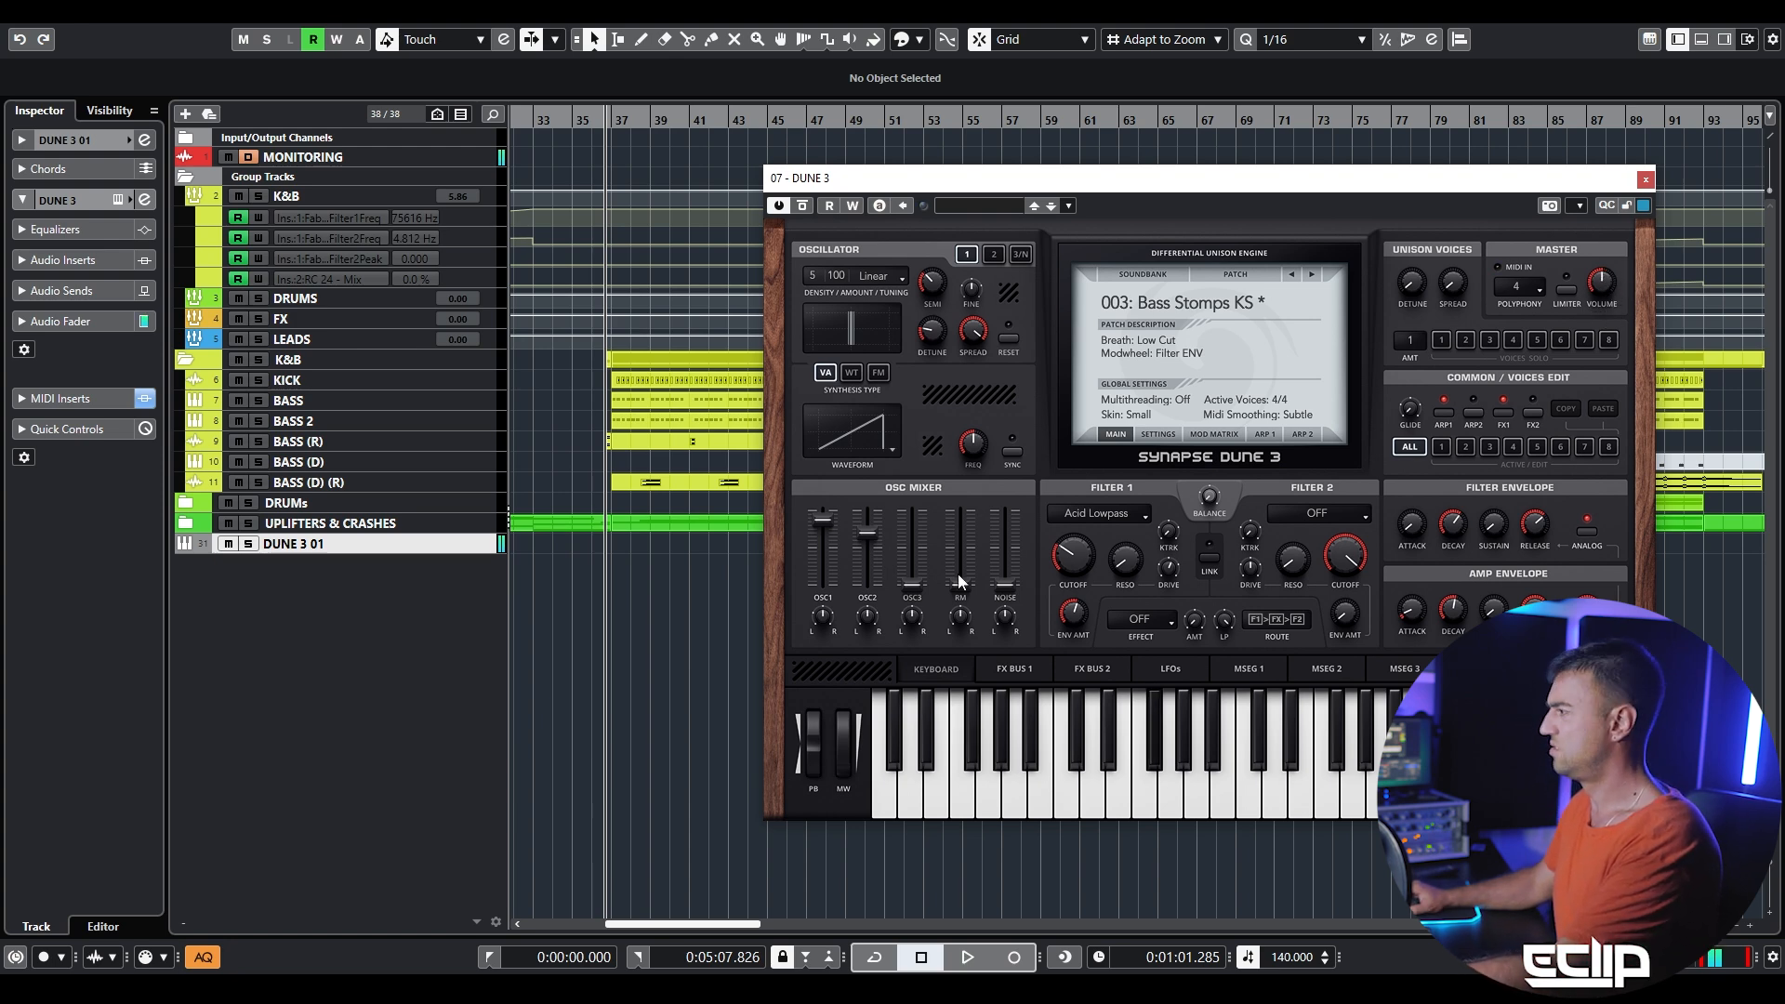
drag(1071, 551, 1078, 494)
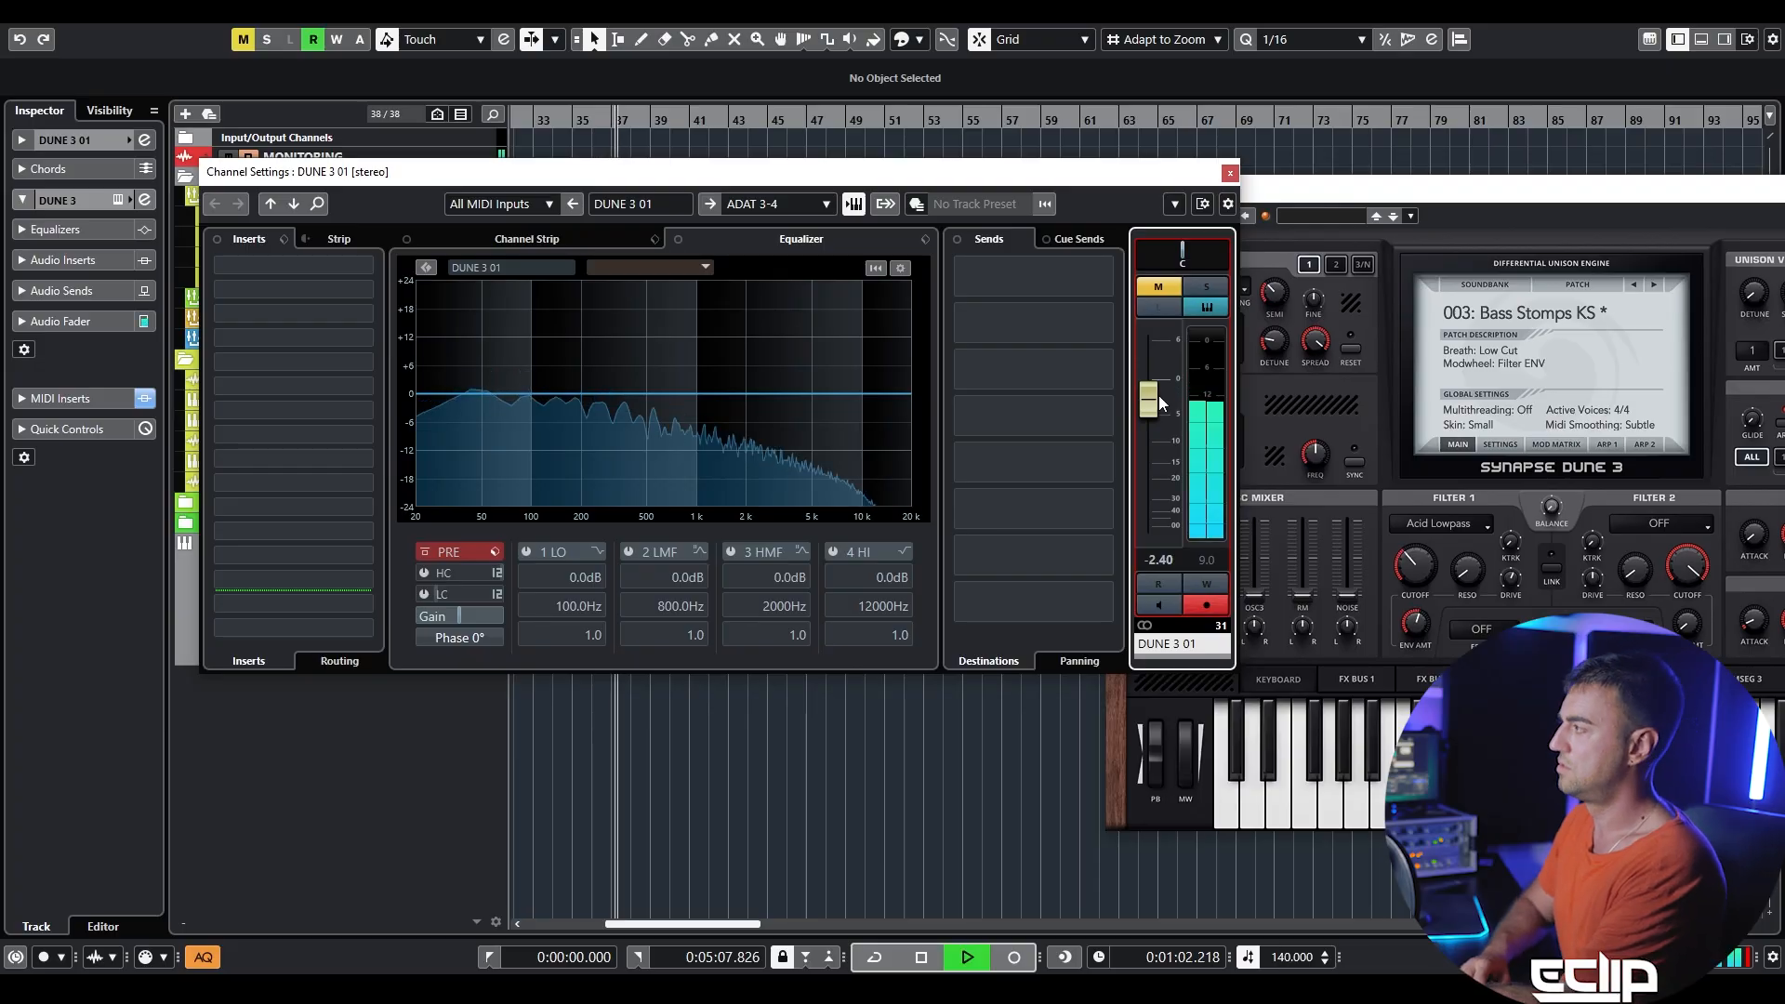
- Examine the DUNE 3 01 channel's level and spectrum, close the channel settings and bring the whole synth into view
drag(609, 180, 820, 152)
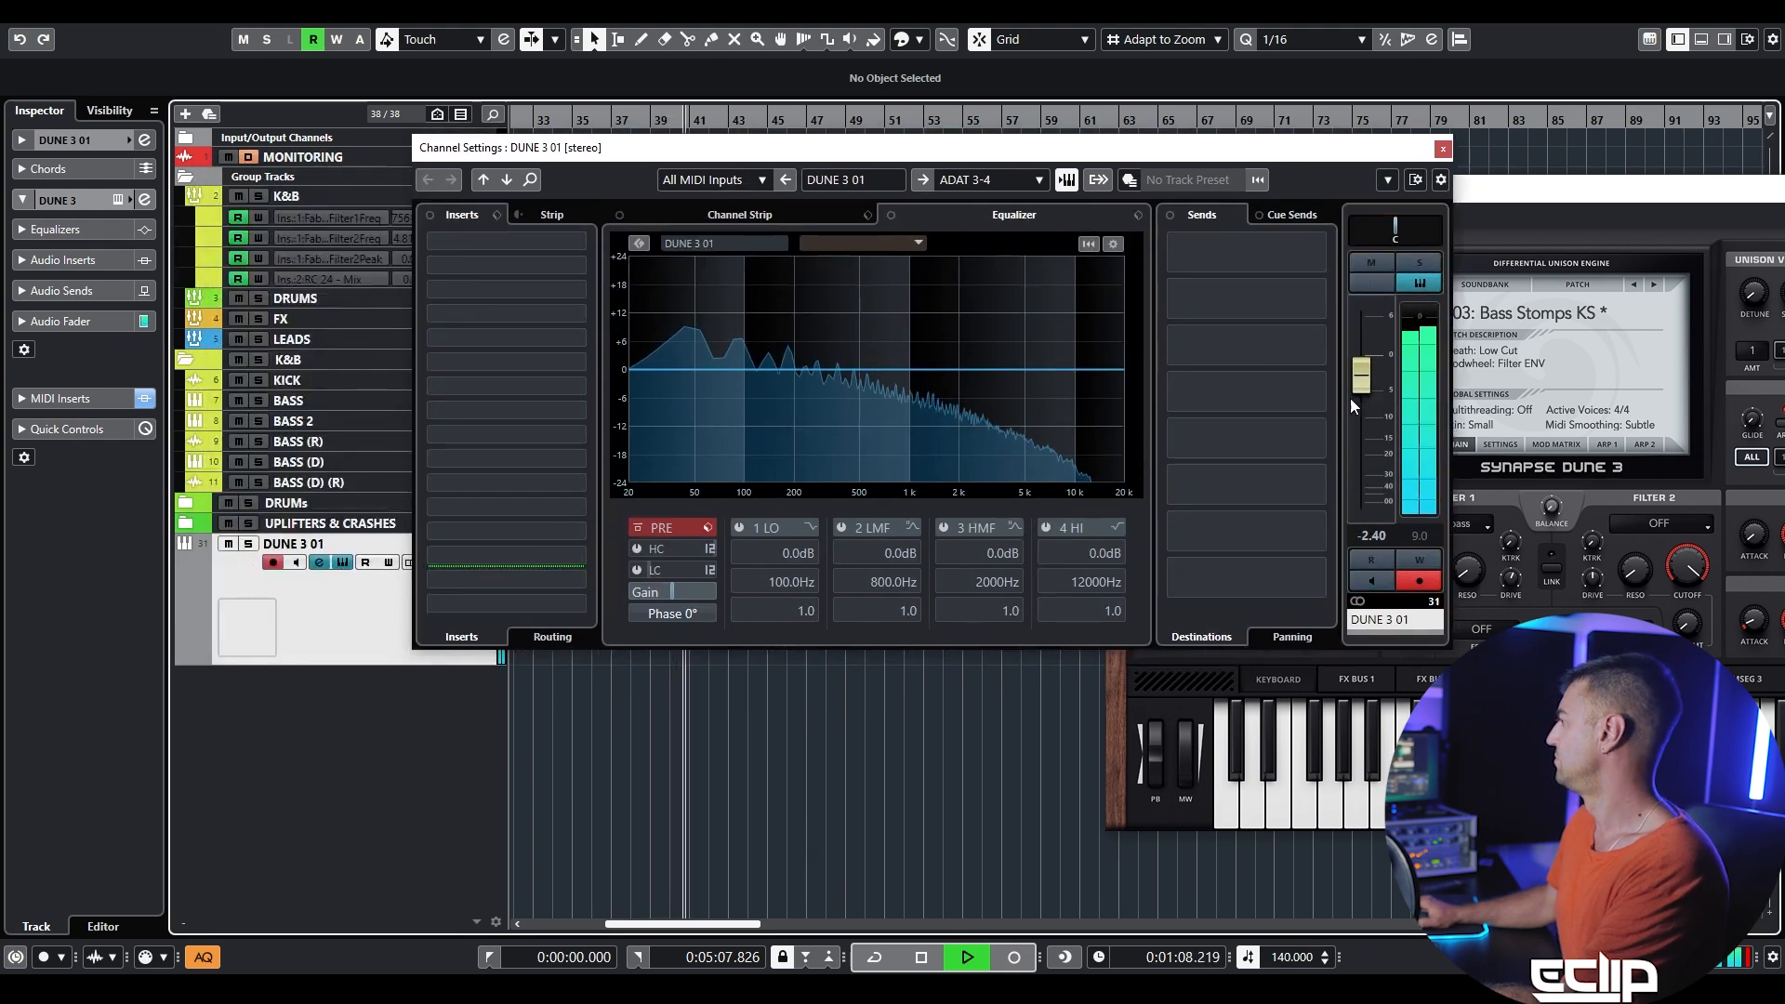
mouse_move(1318, 444)
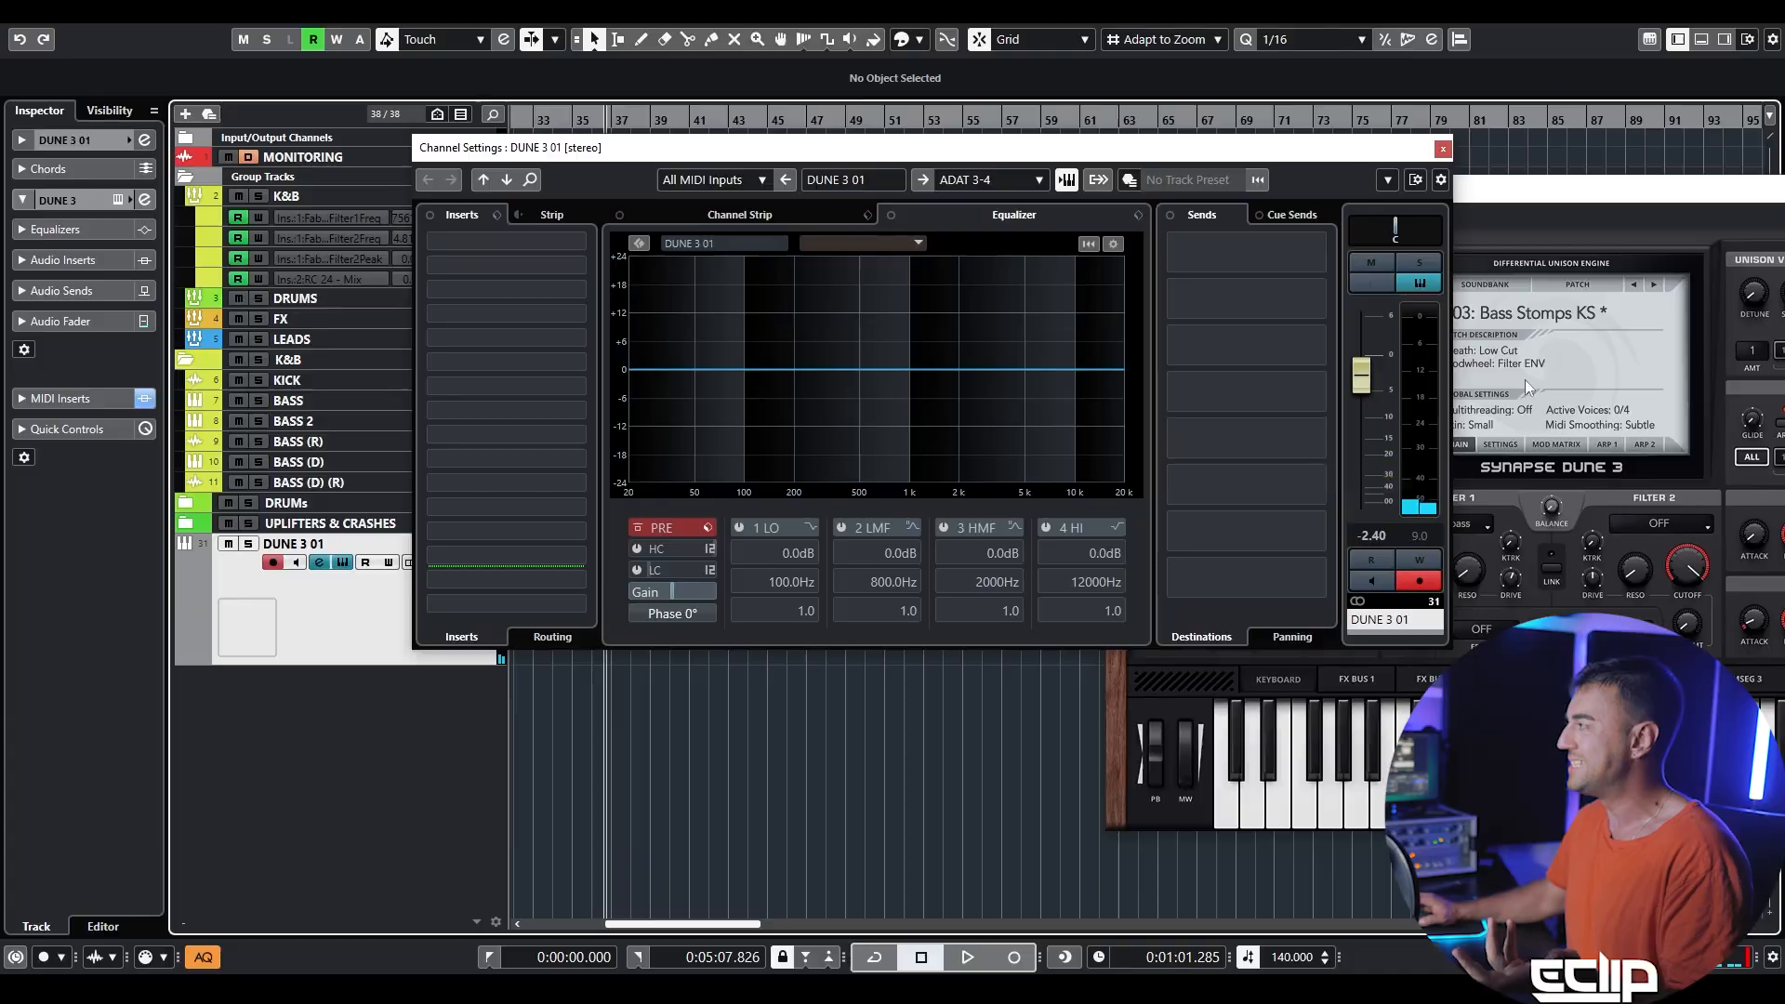
click(1441, 149)
drag(1488, 193, 926, 168)
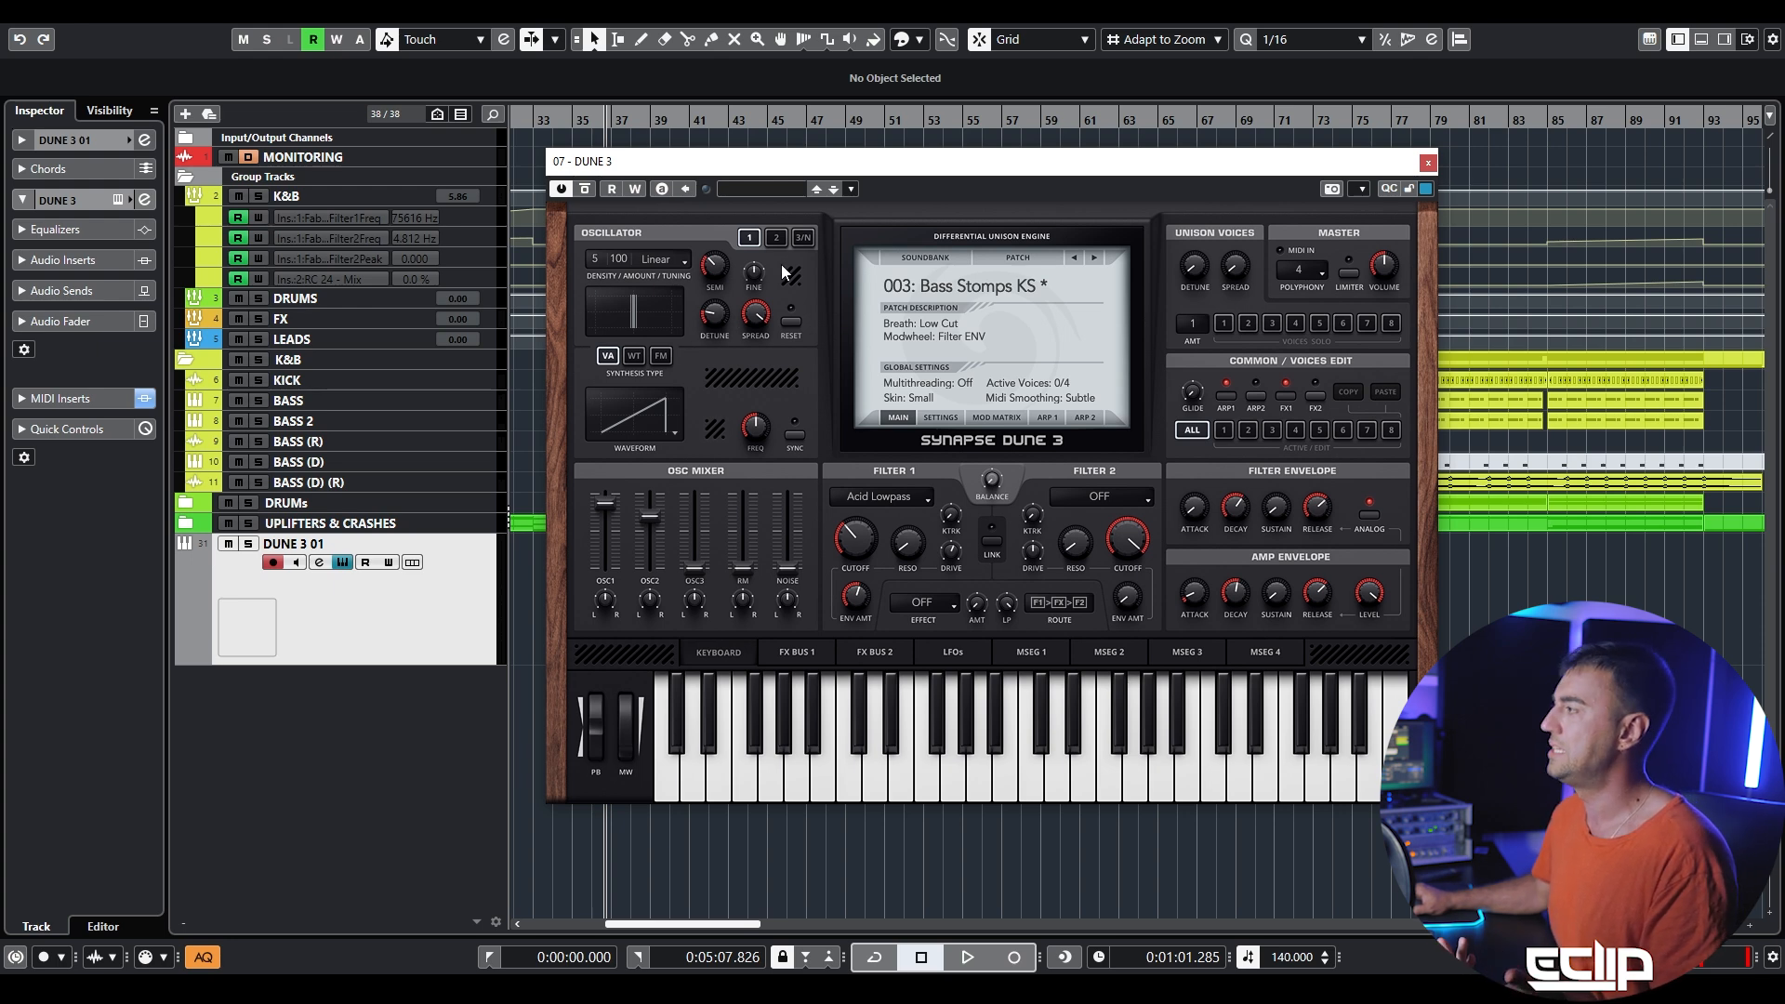
- Set oscillator 1's density to 12 and its tuning mode to Random after viewing the oscillator 3 and noise settings
click(803, 239)
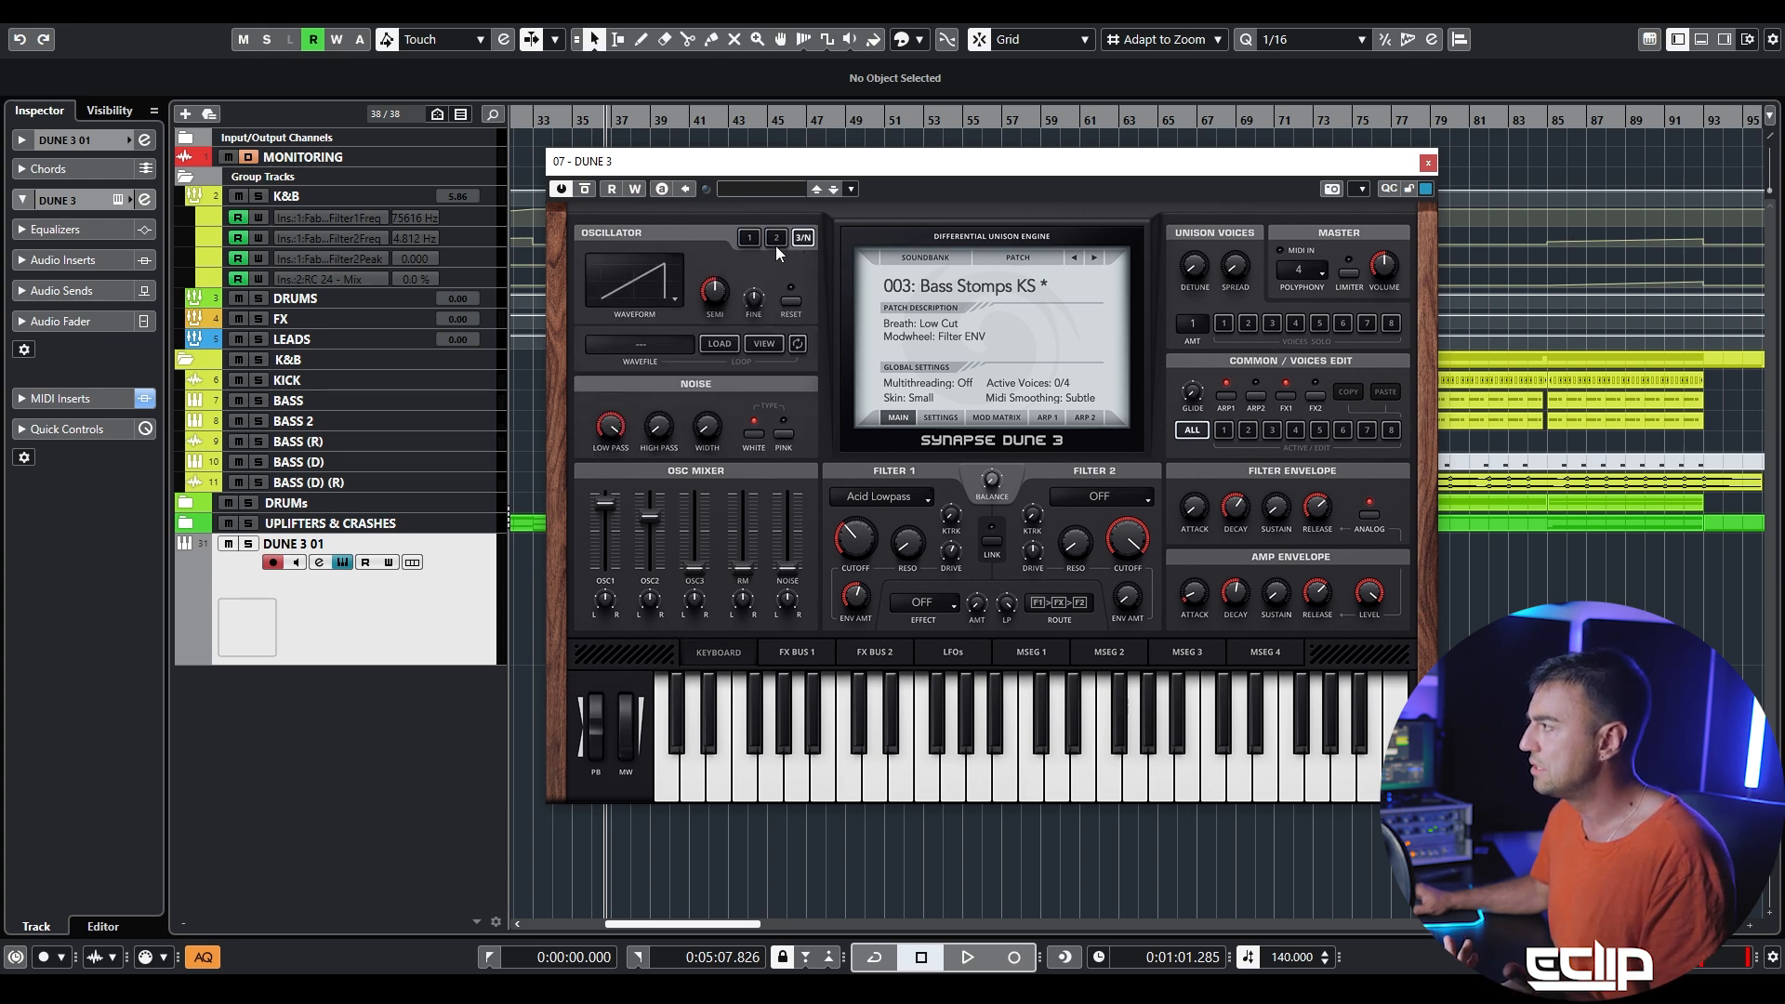
click(749, 240)
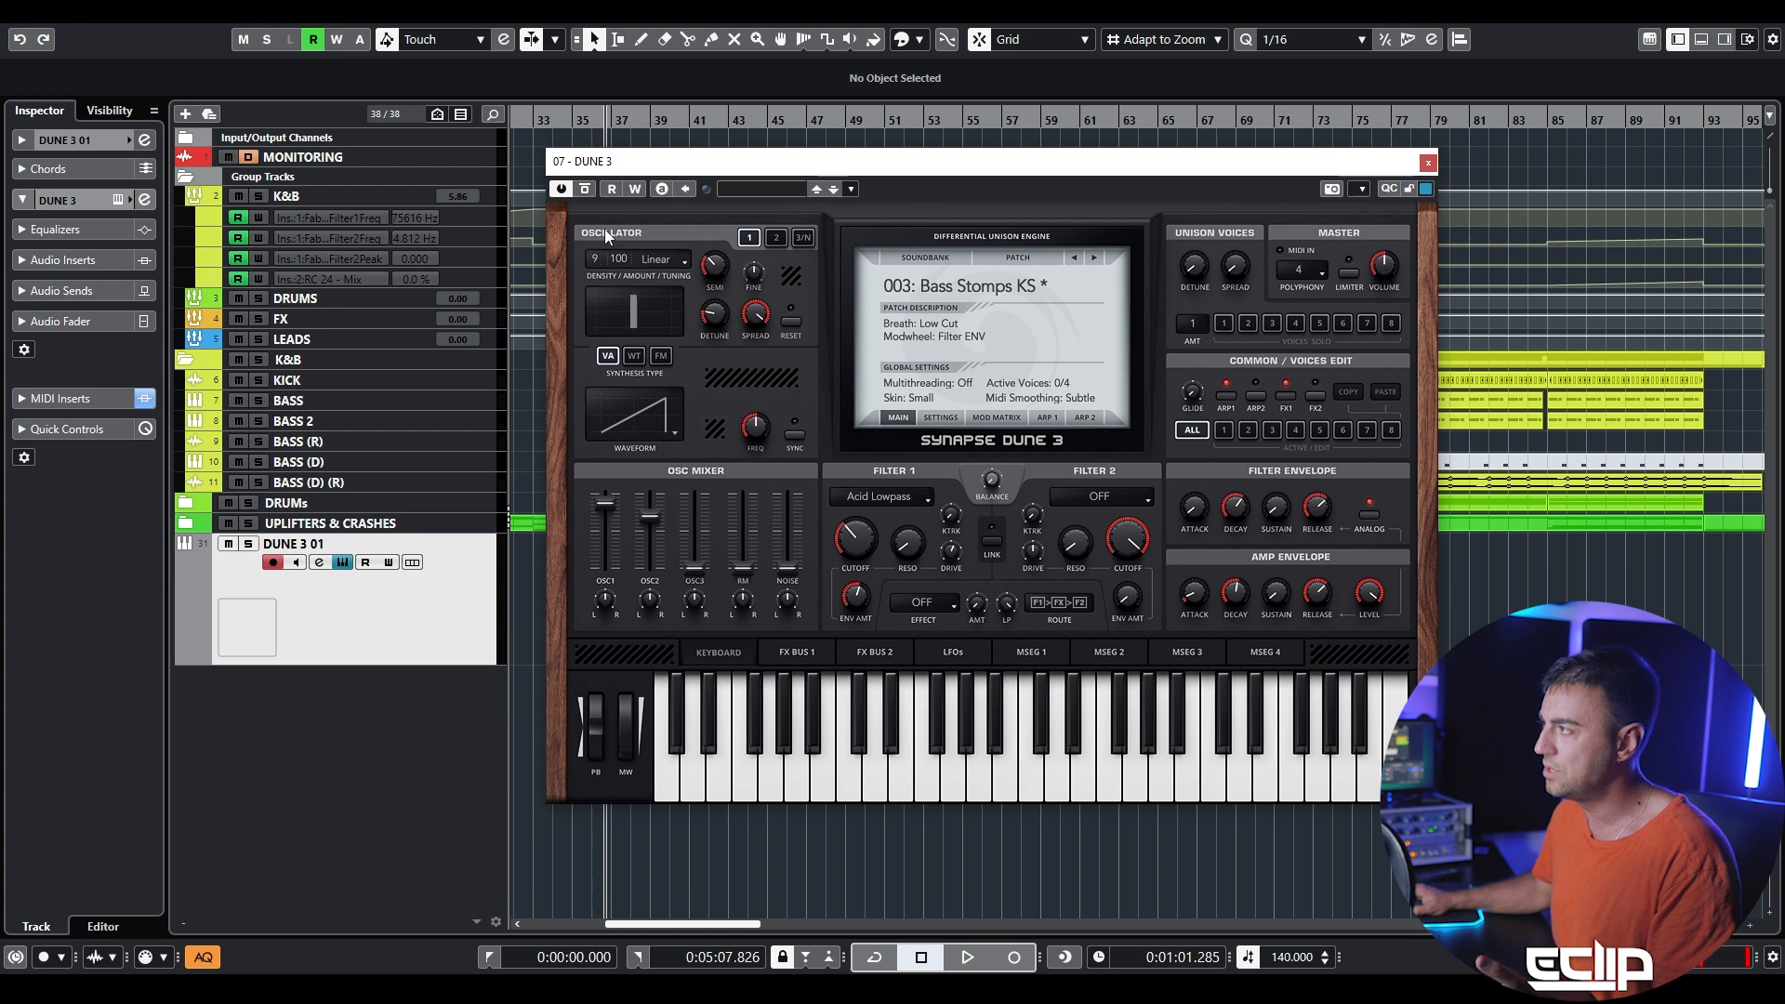
drag(597, 253, 664, 34)
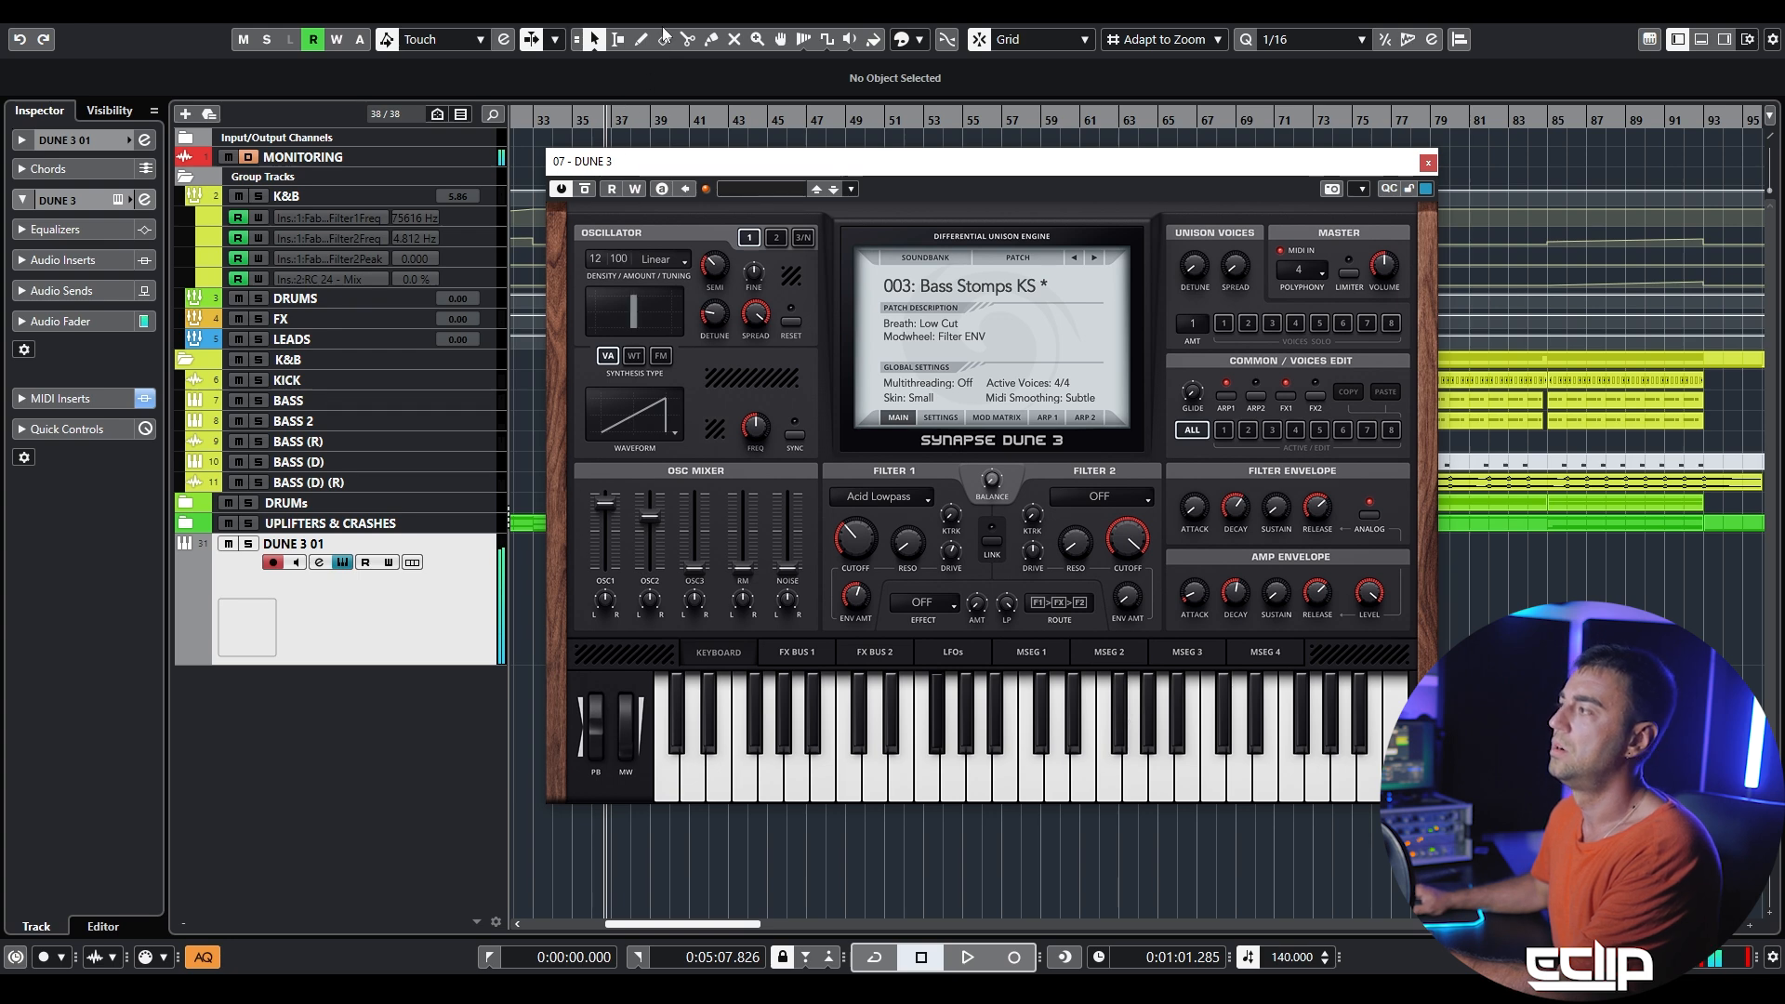
click(663, 262)
click(672, 276)
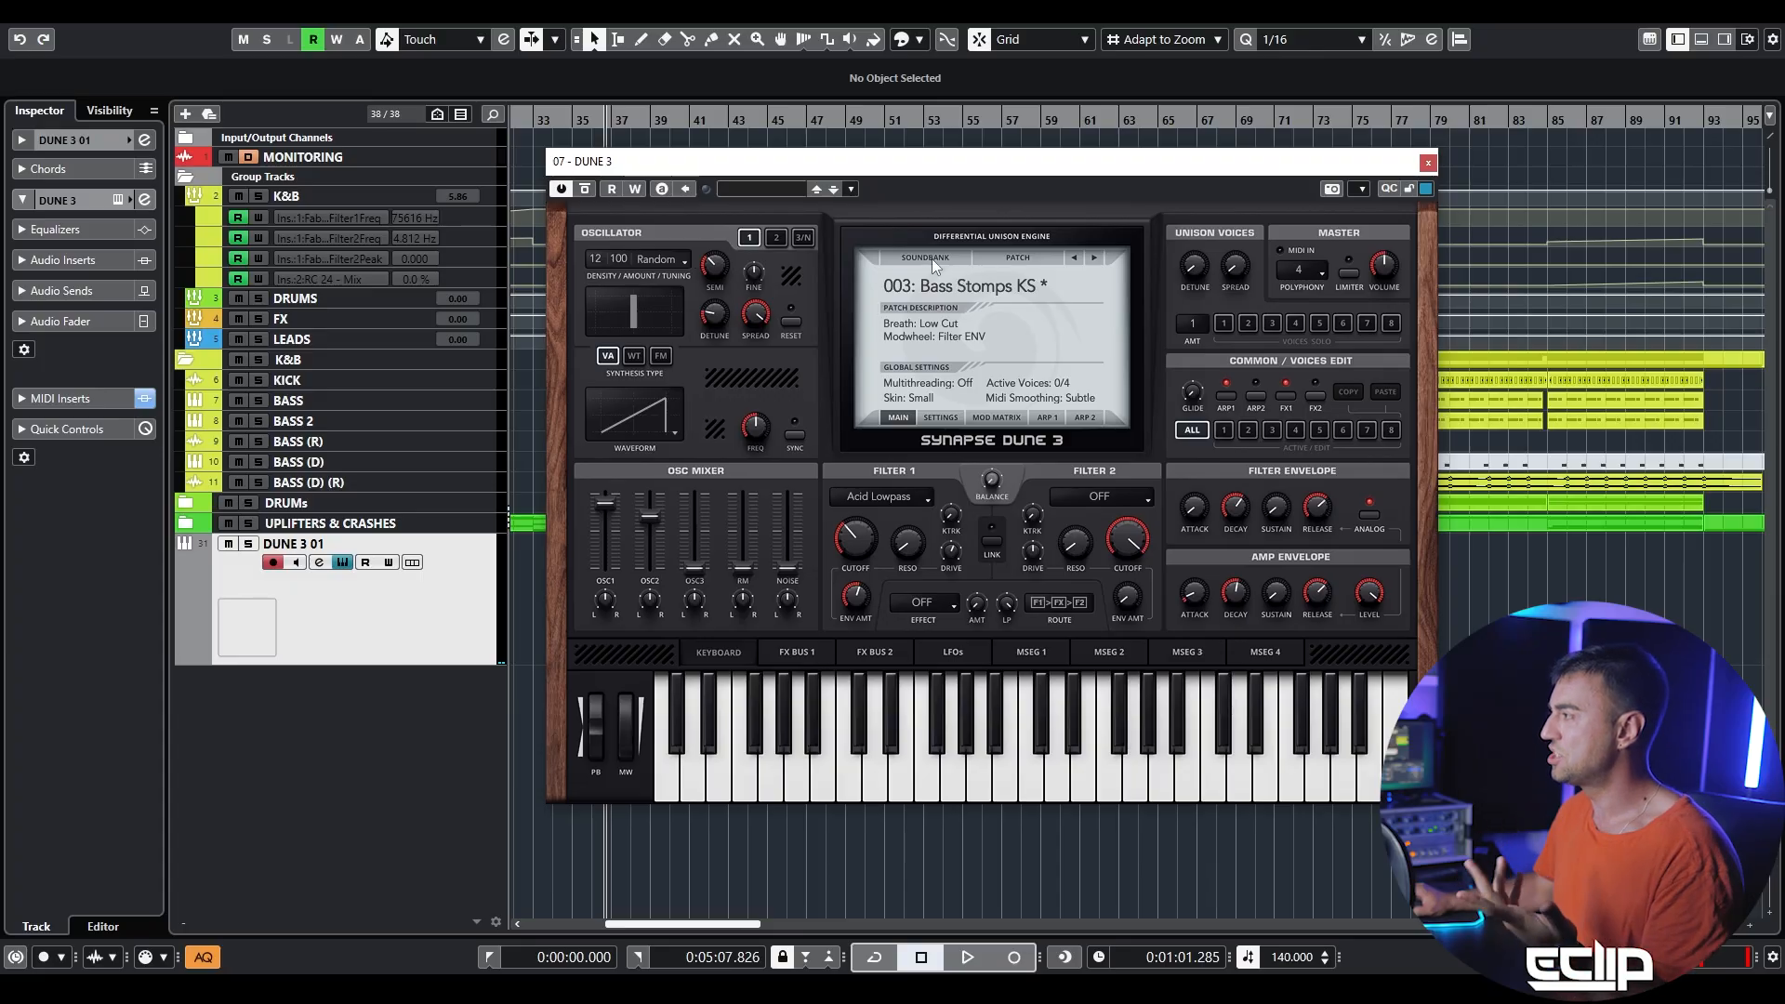
- Load another soundbank and advance from Bass of War MK to patch 003: Boris ARK
click(931, 258)
click(953, 295)
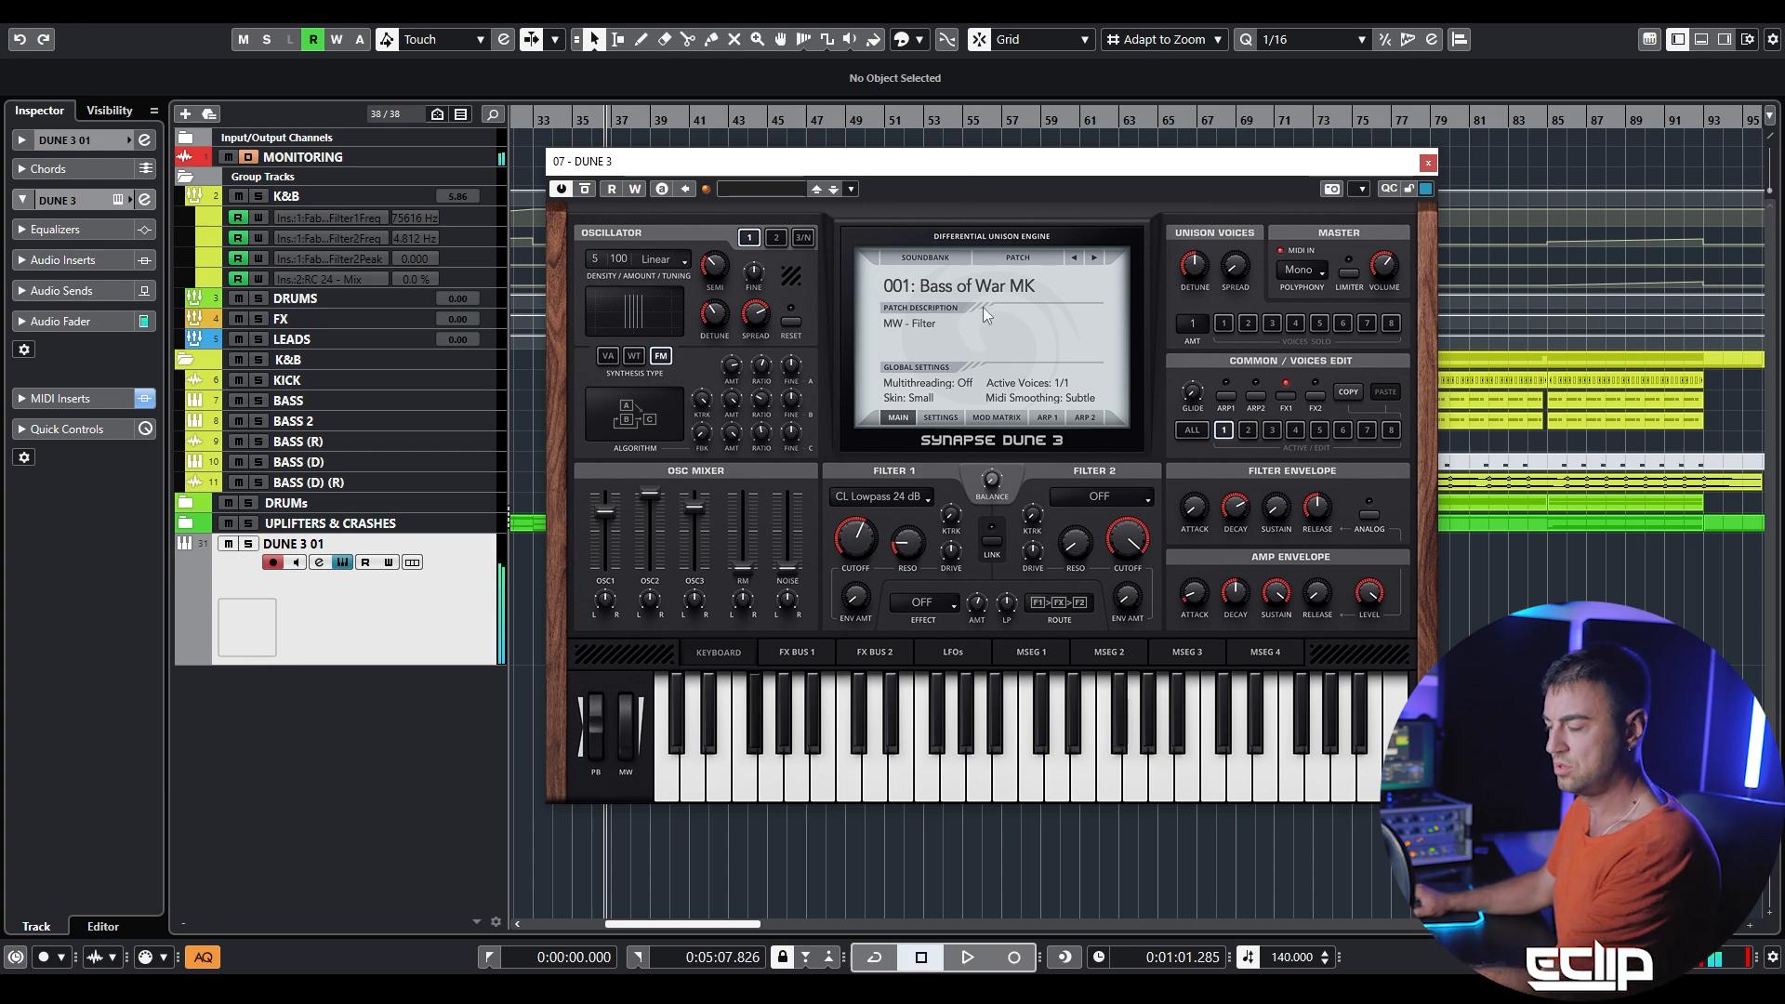
click(1097, 259)
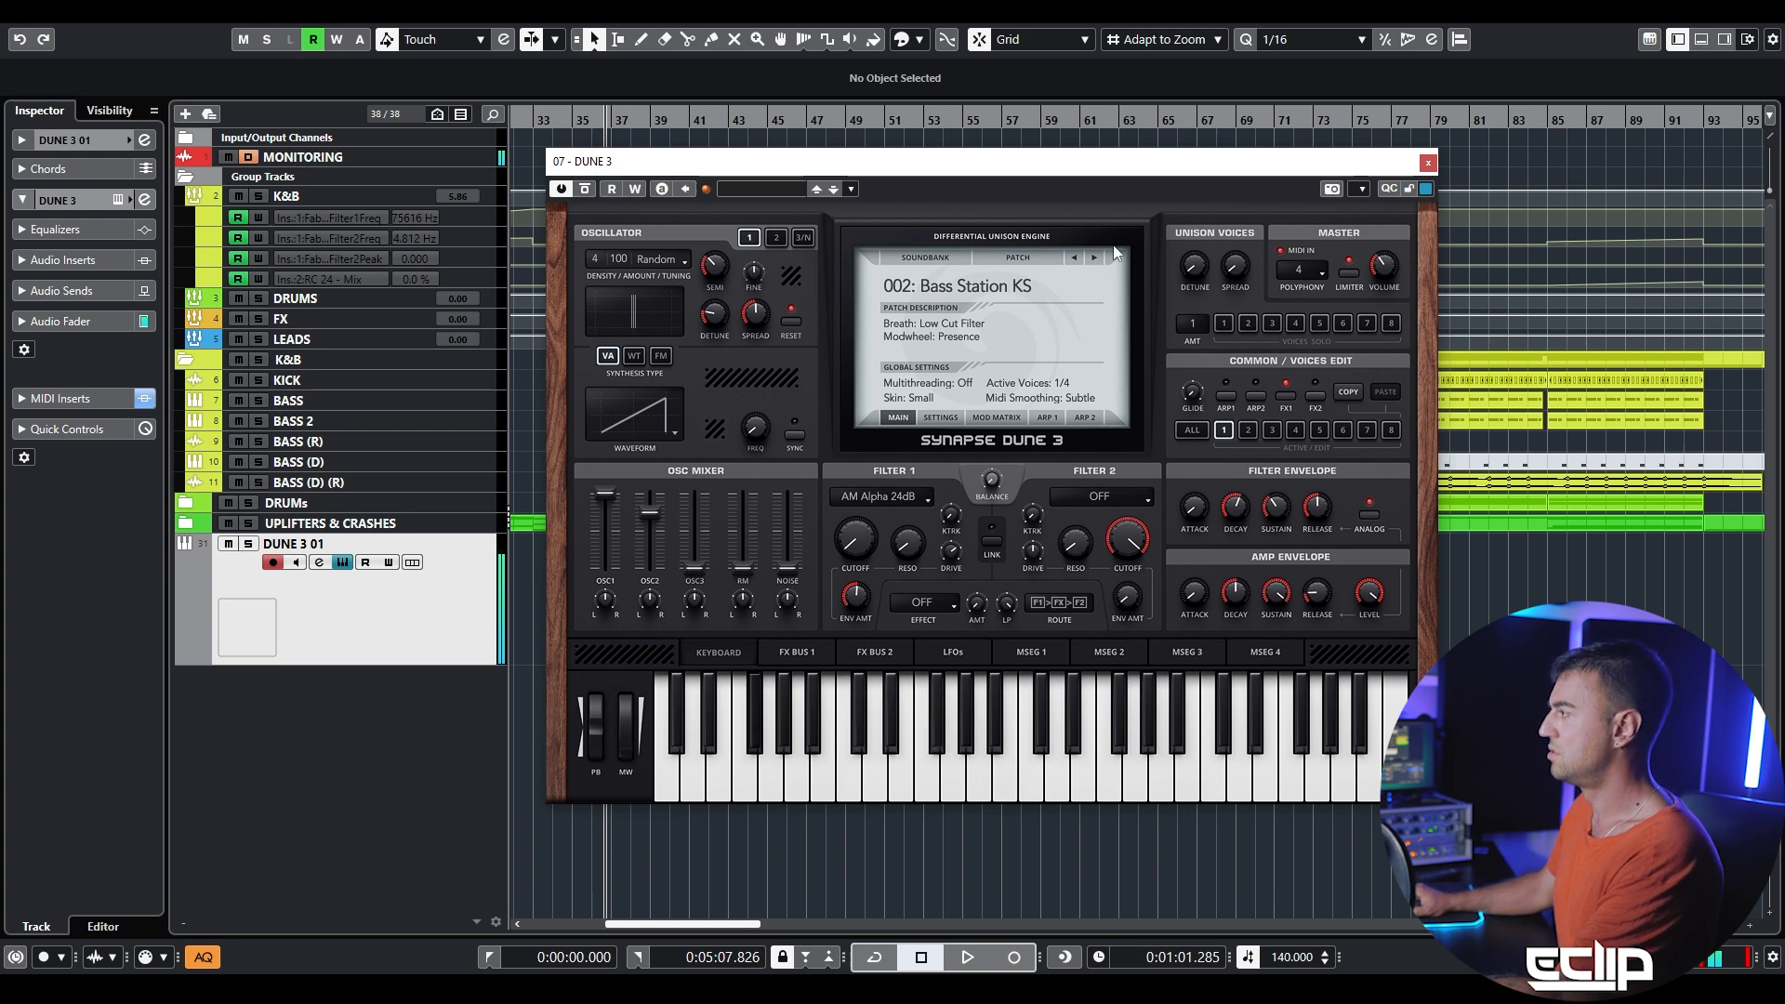
click(1093, 259)
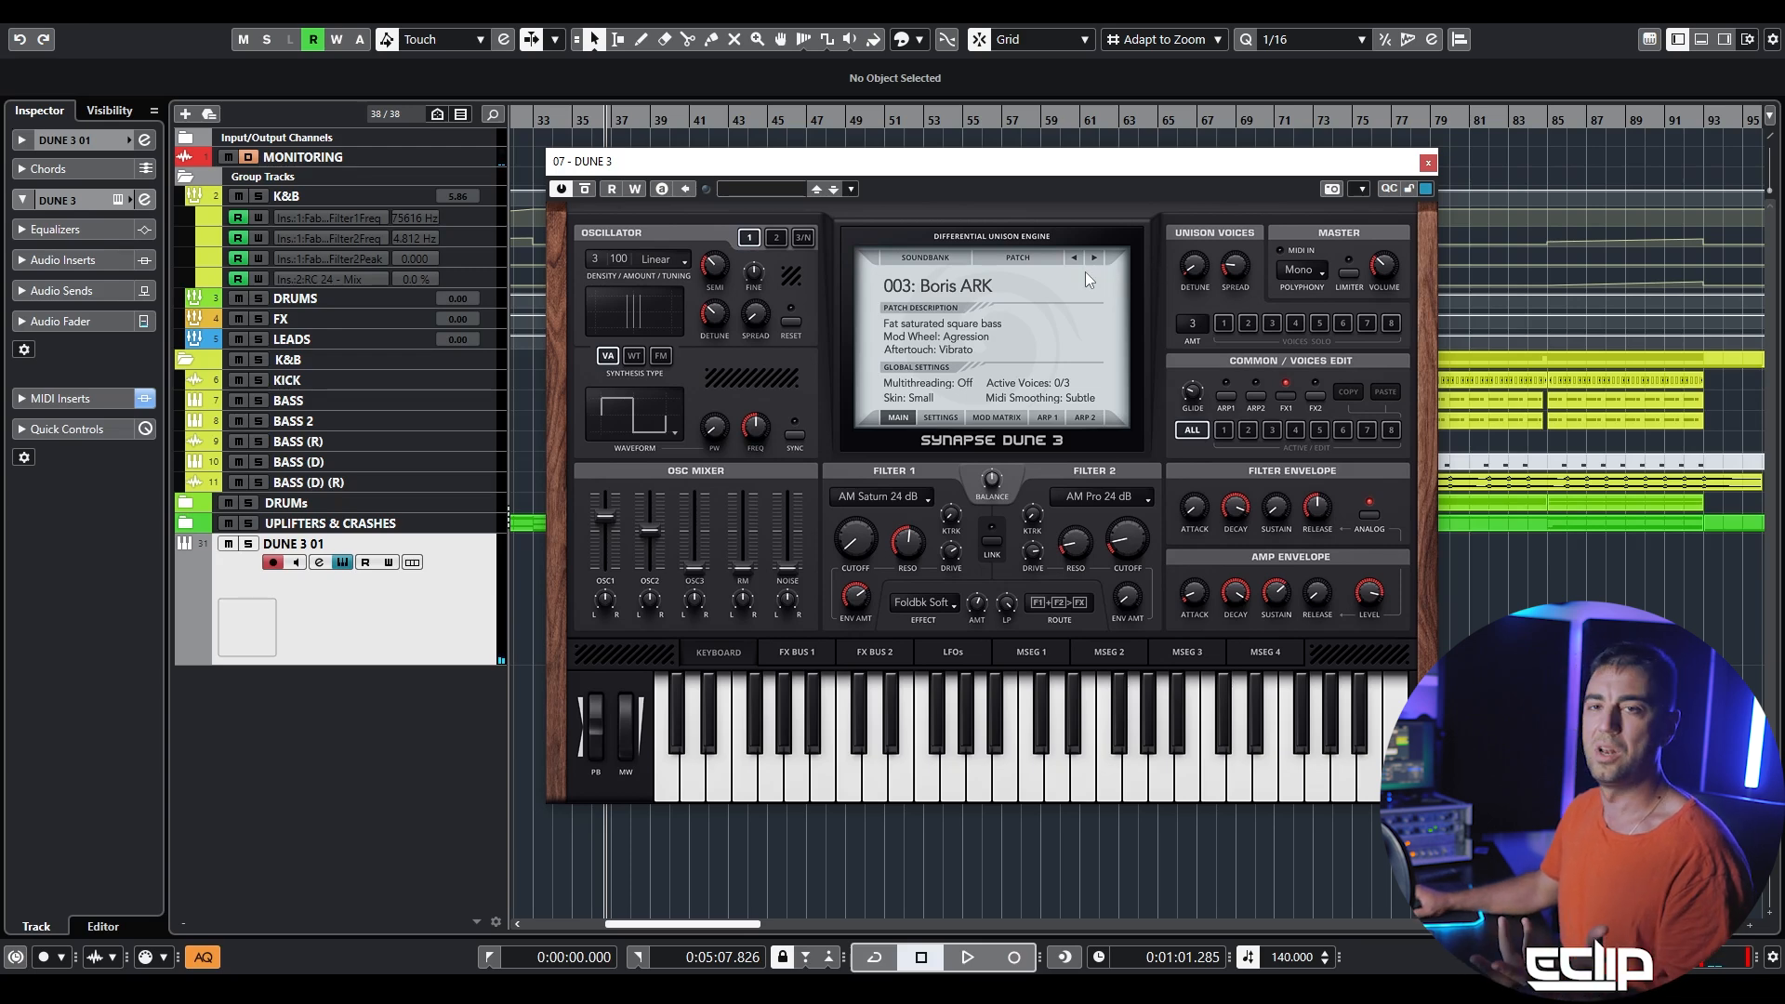
- Reposition the synth window slightly and advance to patch 006: Brave Dragon KS
drag(941, 161, 966, 160)
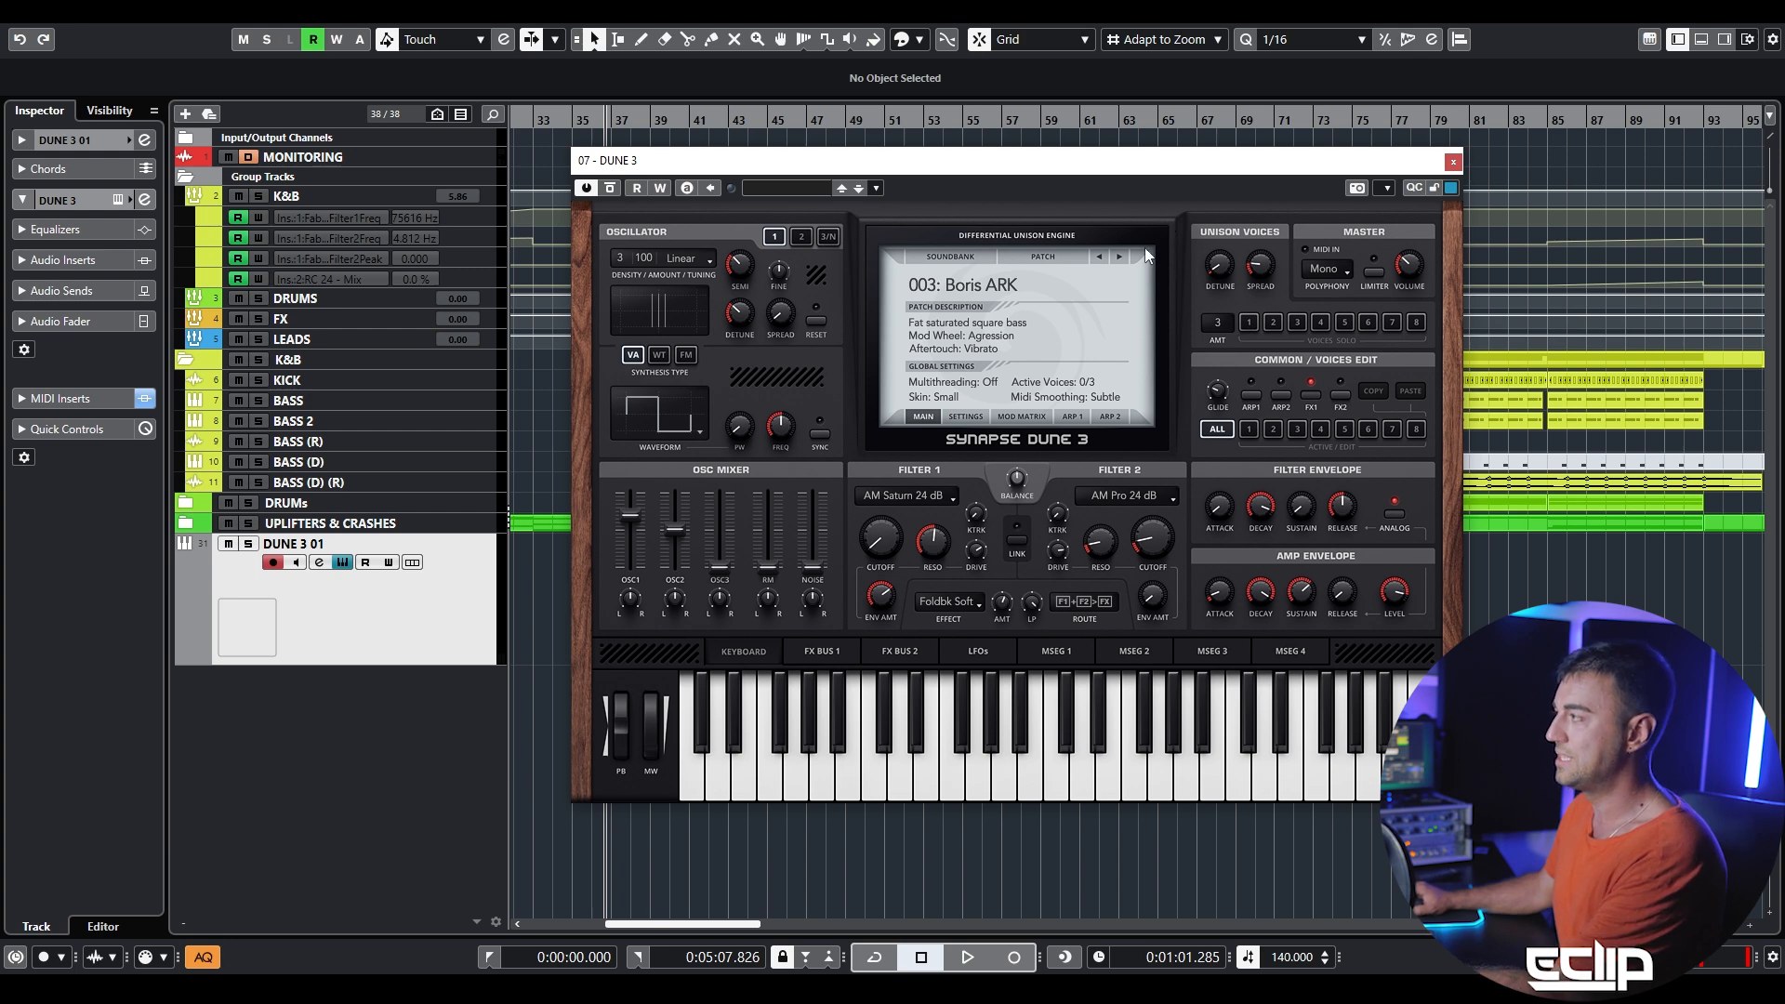
click(1119, 258)
click(1119, 259)
click(1119, 257)
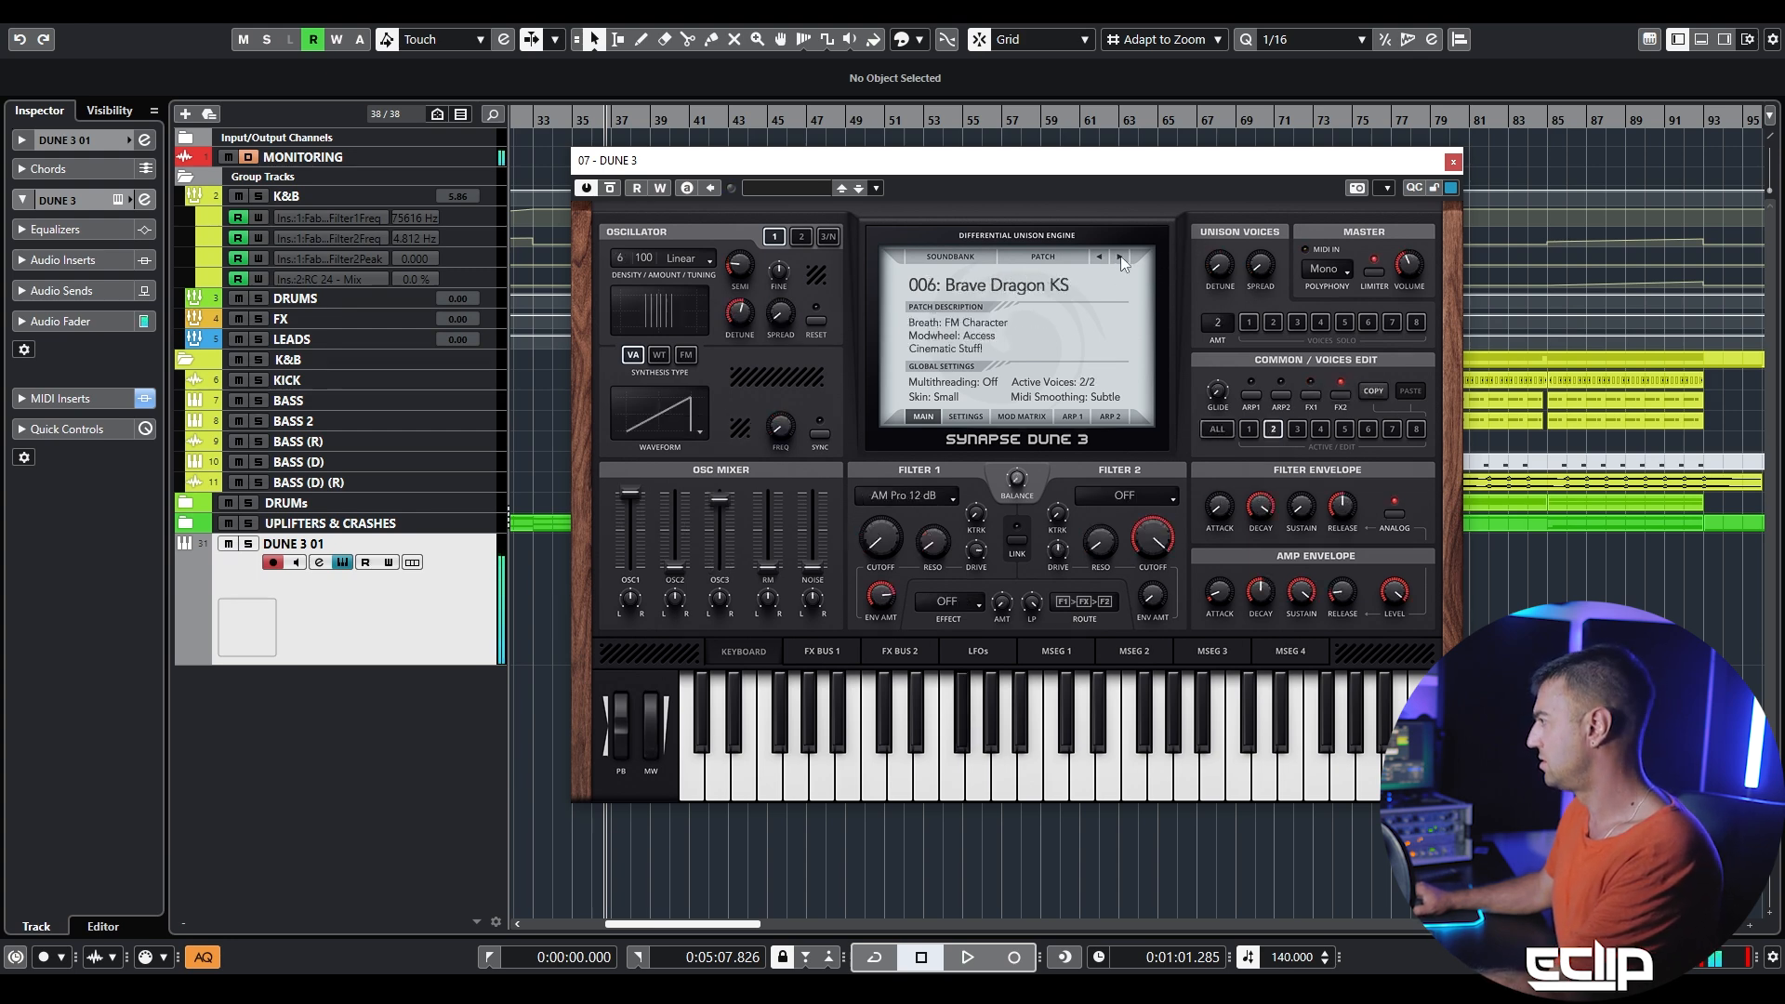
- Set oscillator 1's density to 32 while sweeping its semitone tuning, and choose Mono polyphony
drag(880, 538, 925, 541)
drag(621, 188, 626, 104)
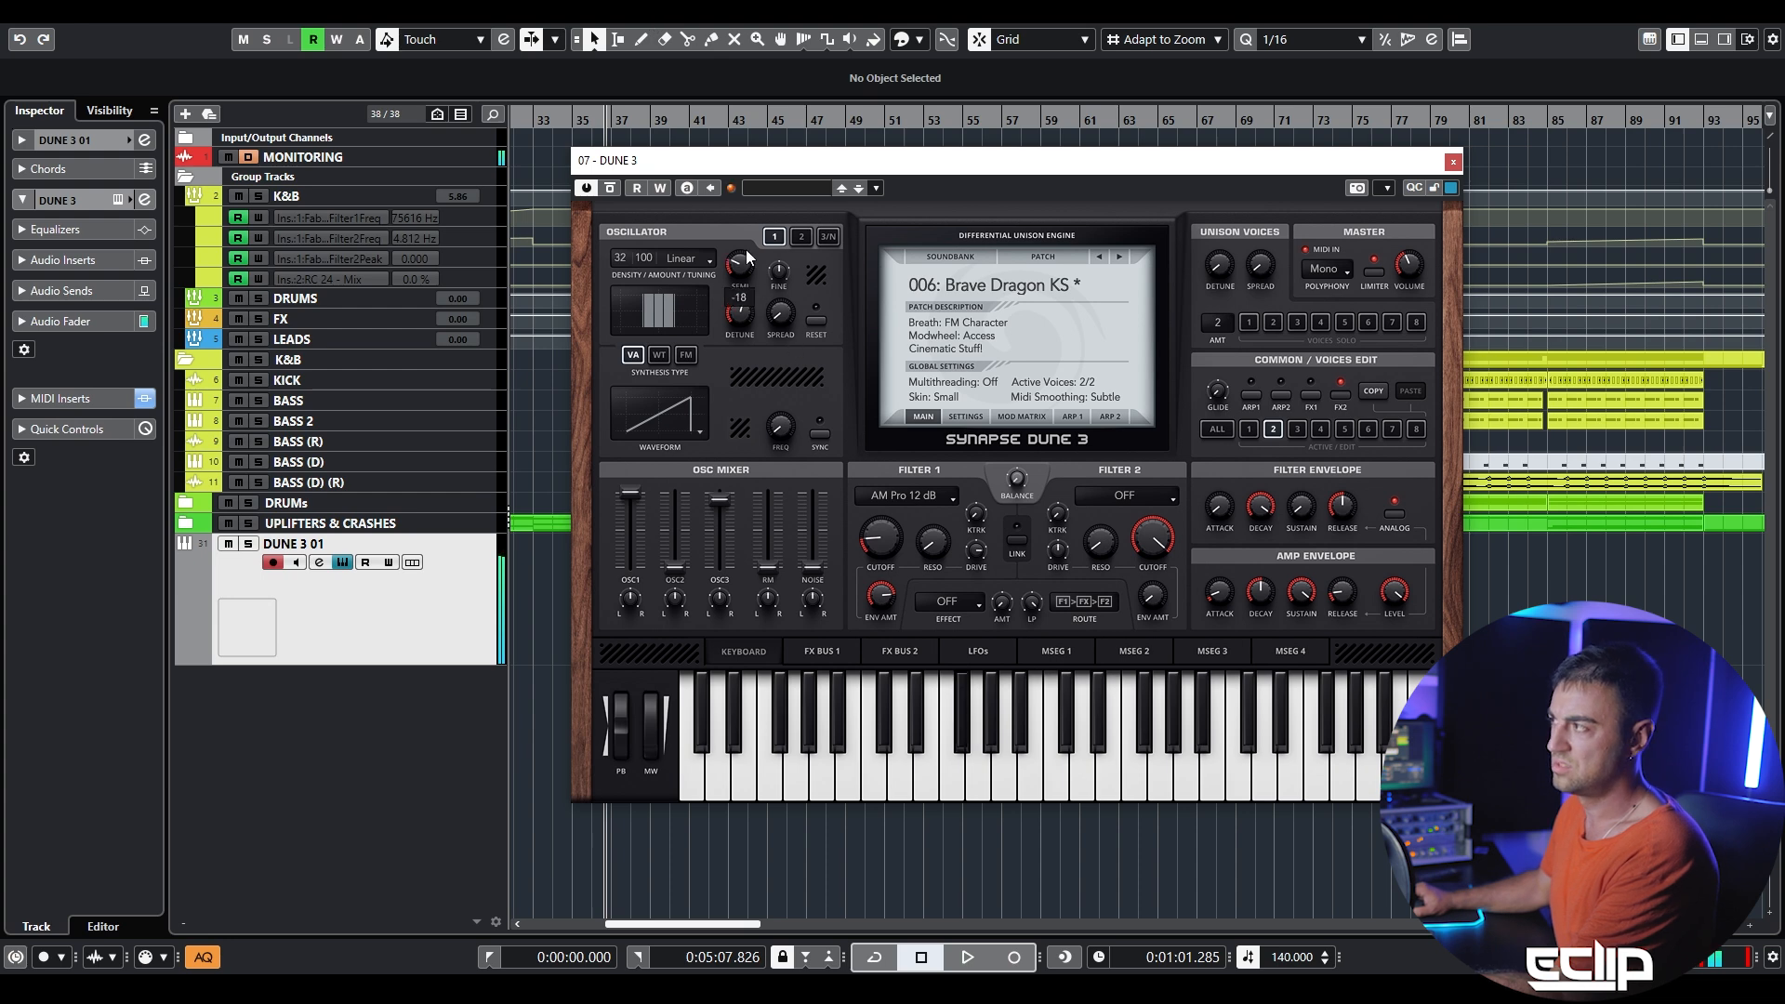
drag(750, 269, 750, 199)
drag(762, 263, 758, 359)
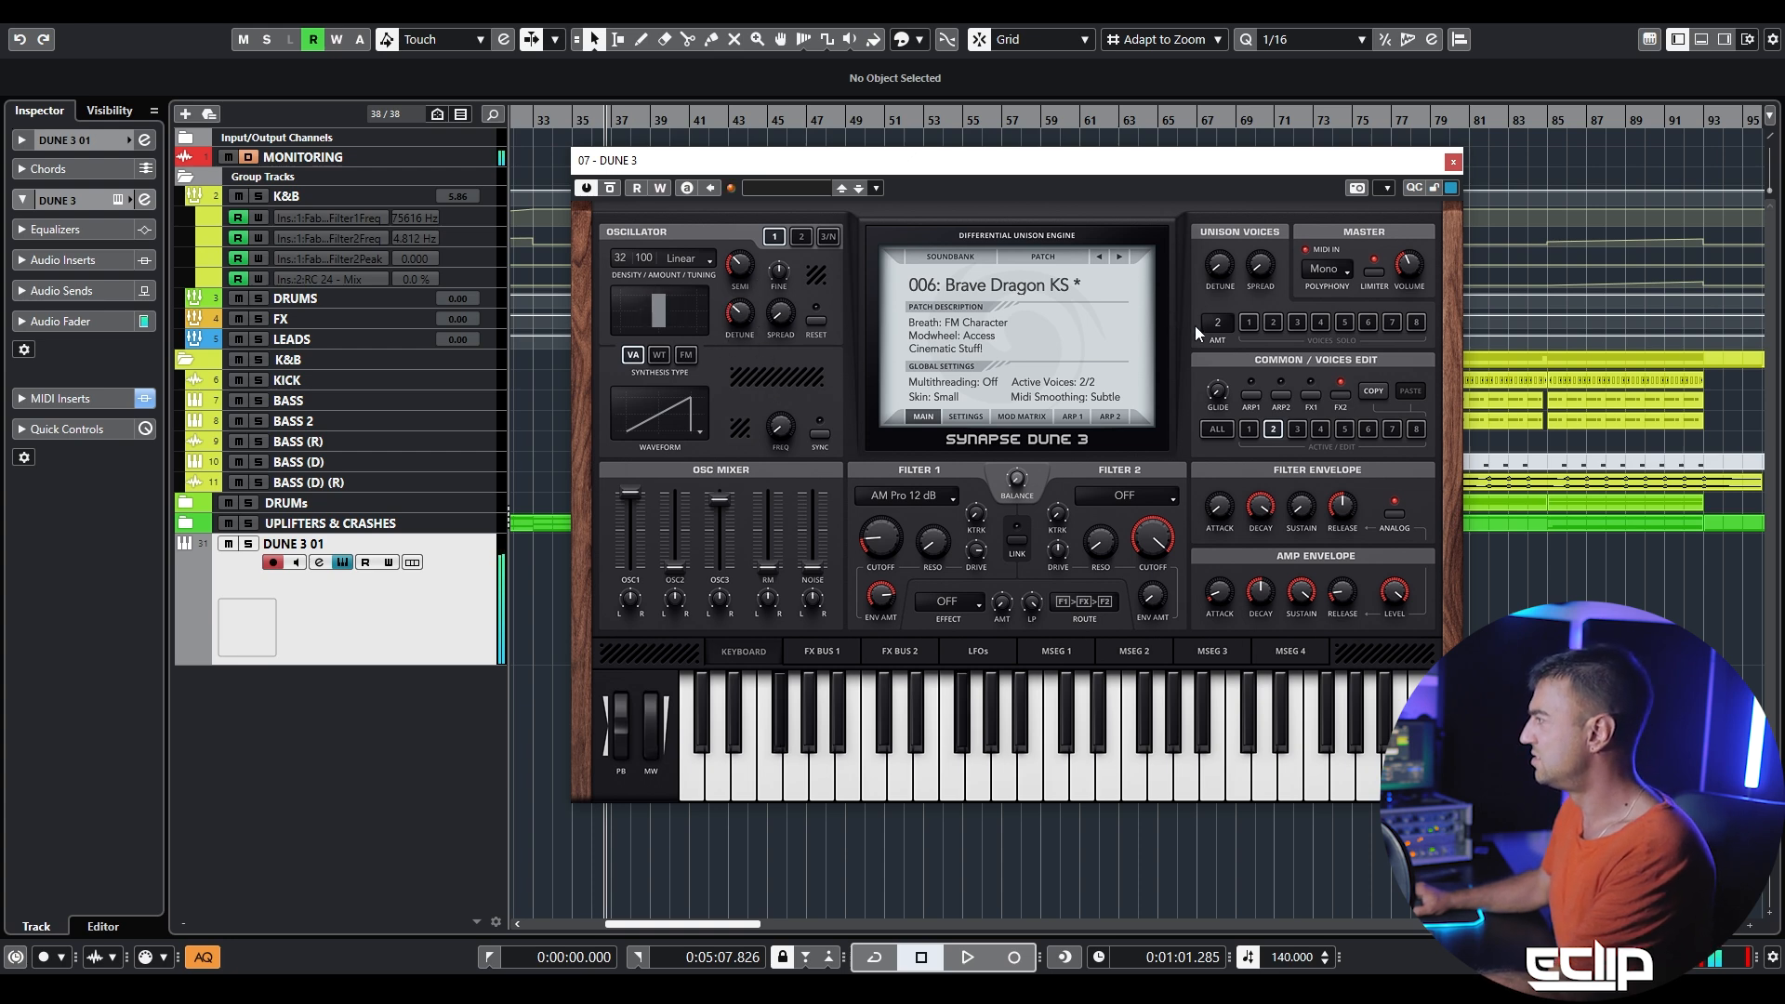
click(1324, 269)
click(1333, 288)
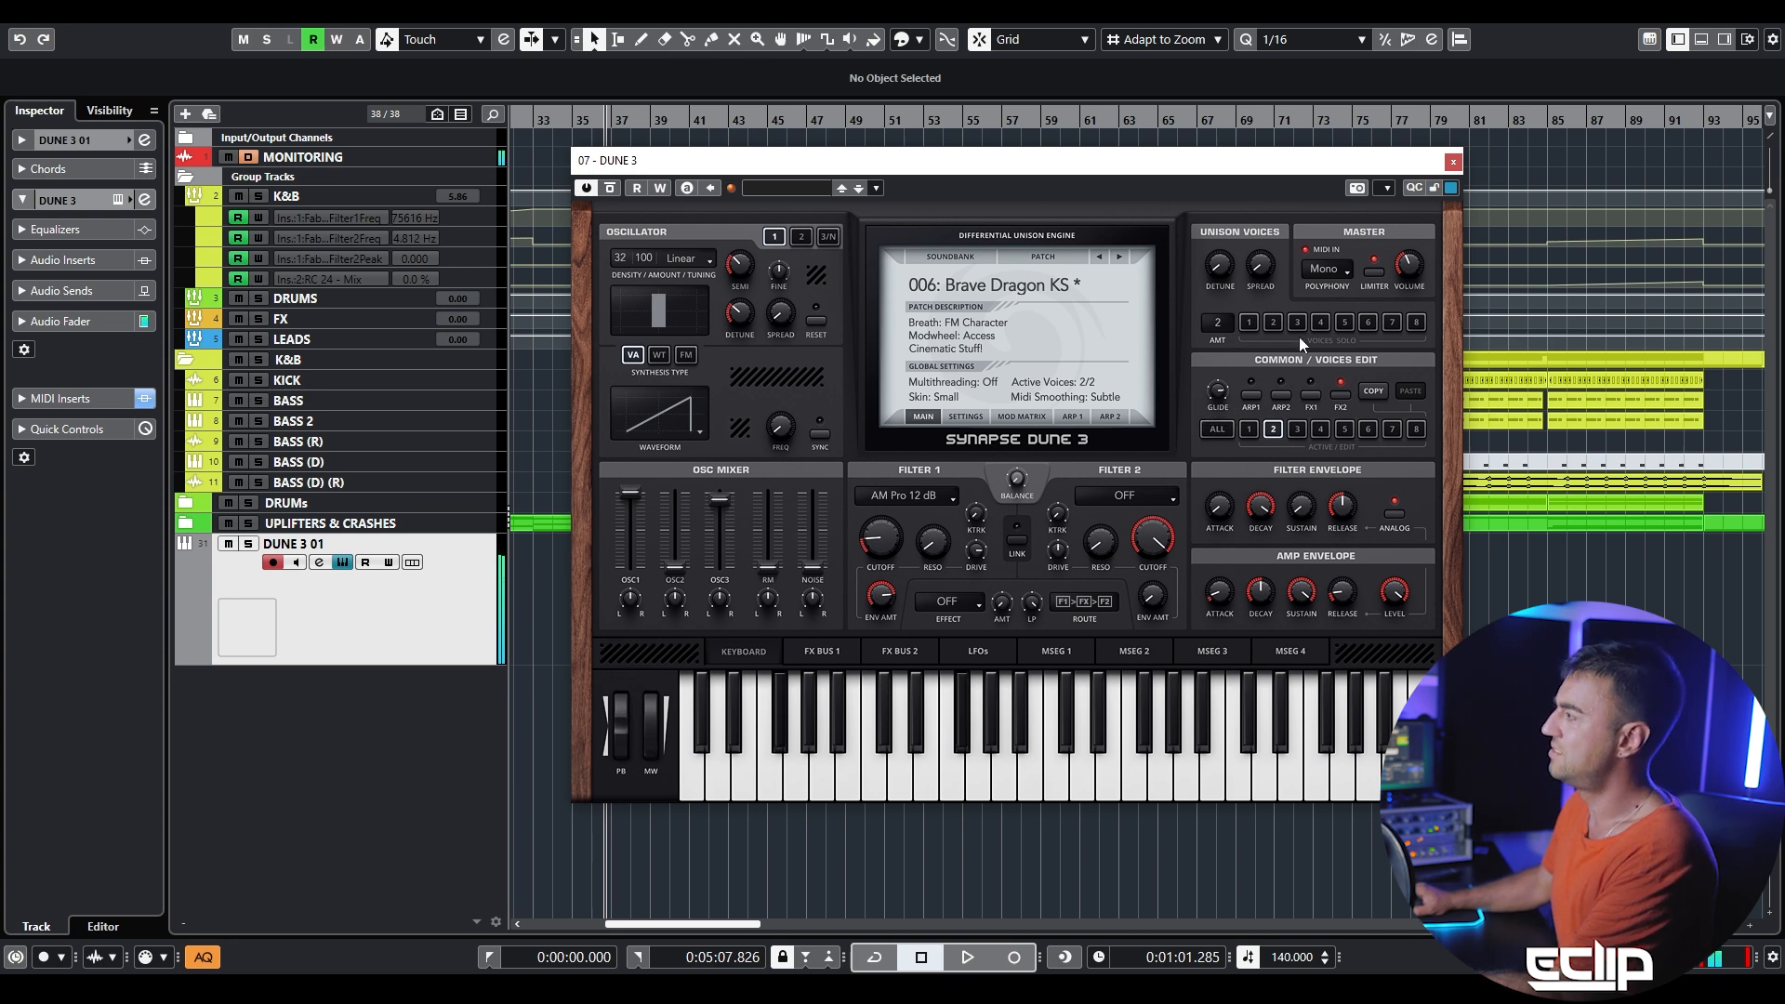
- Sweep Filter 1's cutoff and resonance up and down, bringing the resonance to 14%
drag(875, 547, 898, 457)
drag(933, 543, 936, 397)
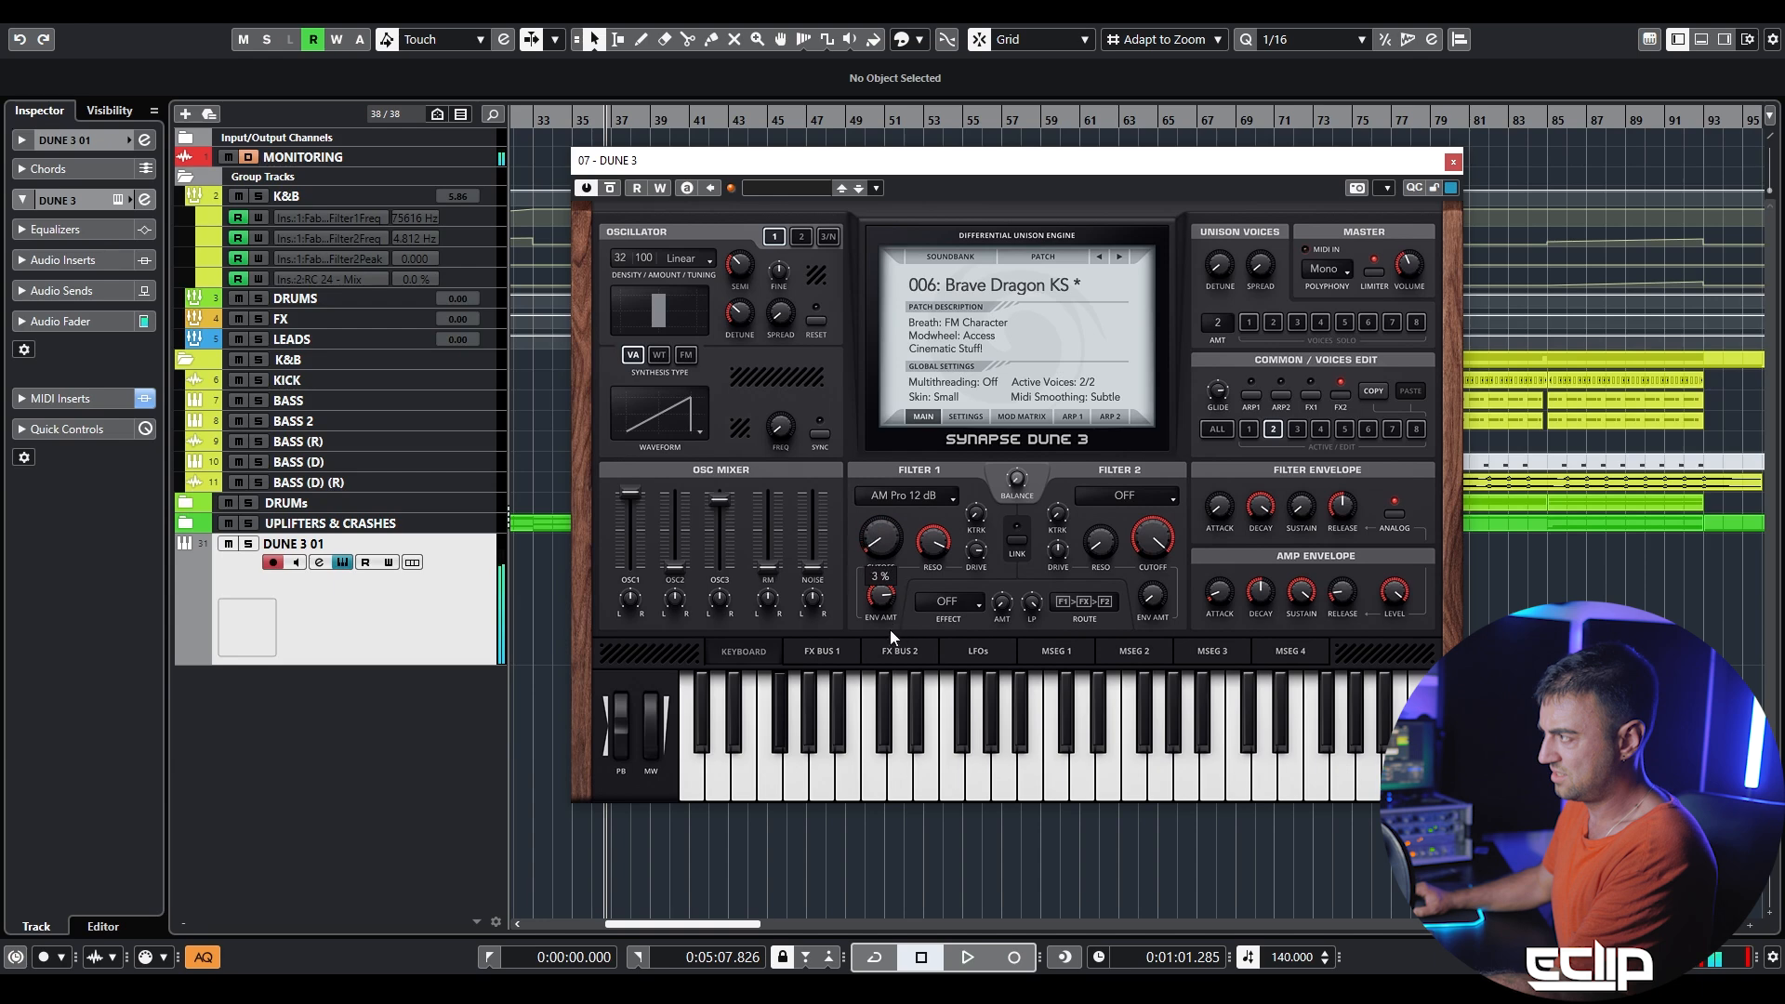
drag(939, 539, 935, 616)
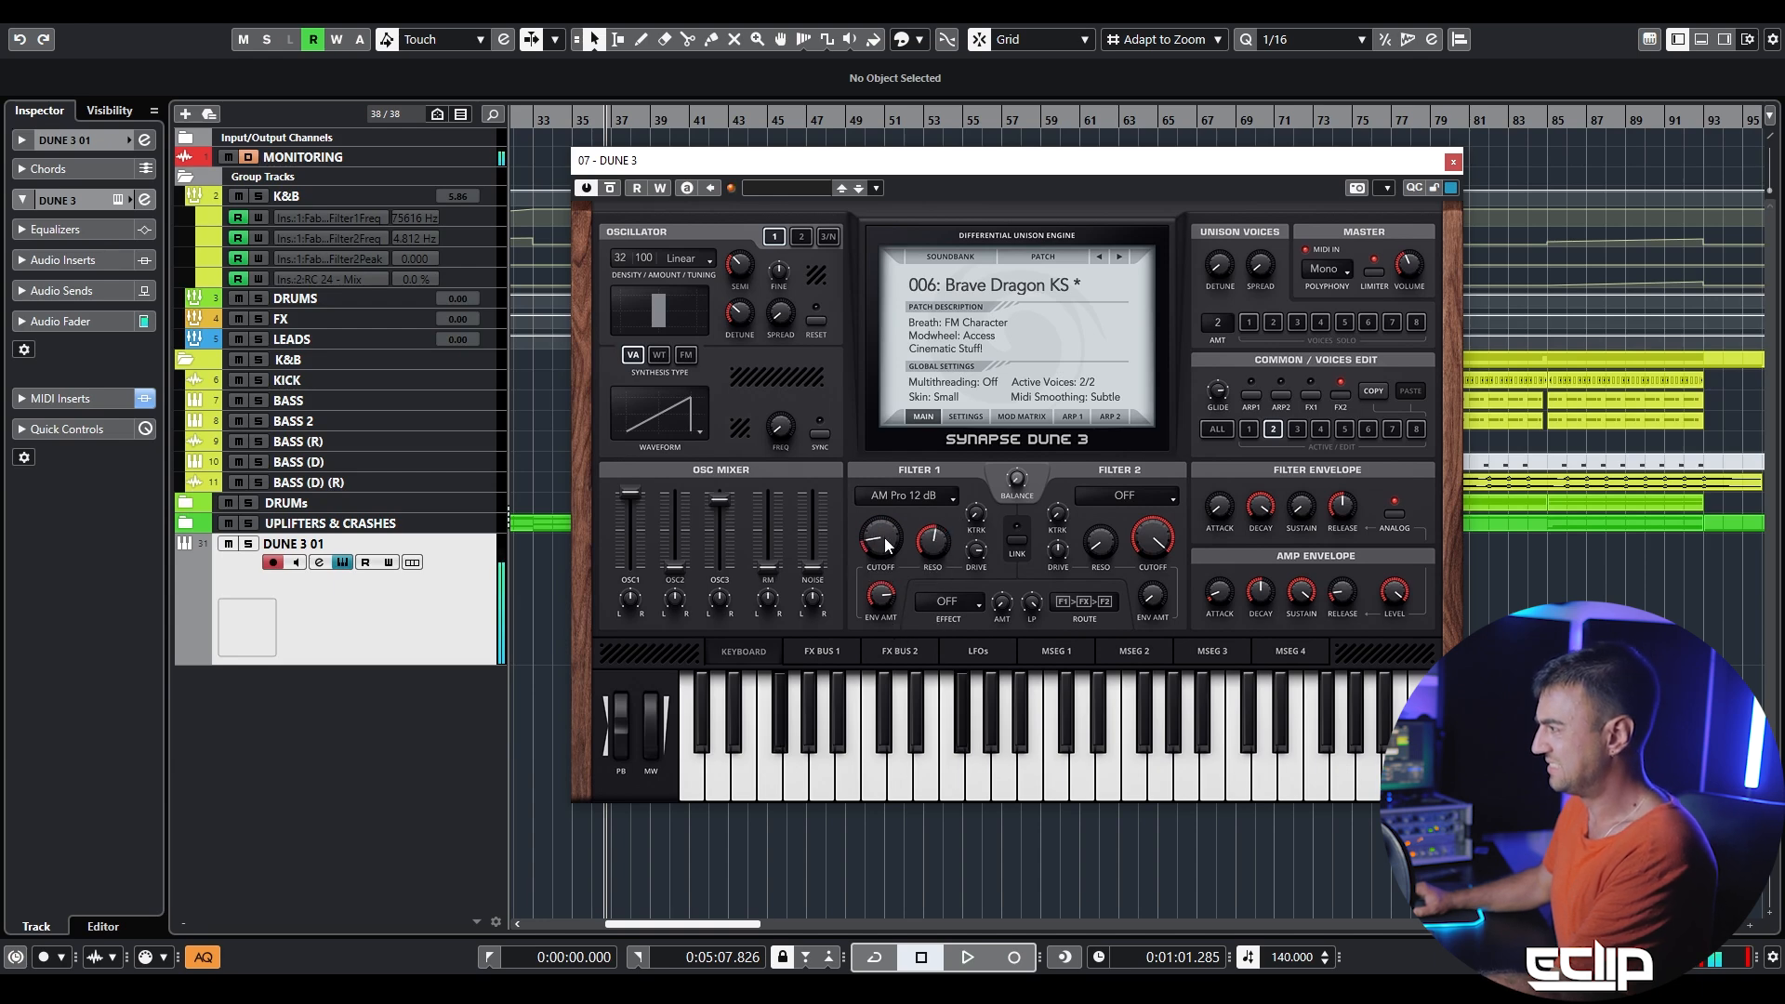
drag(903, 471, 901, 473)
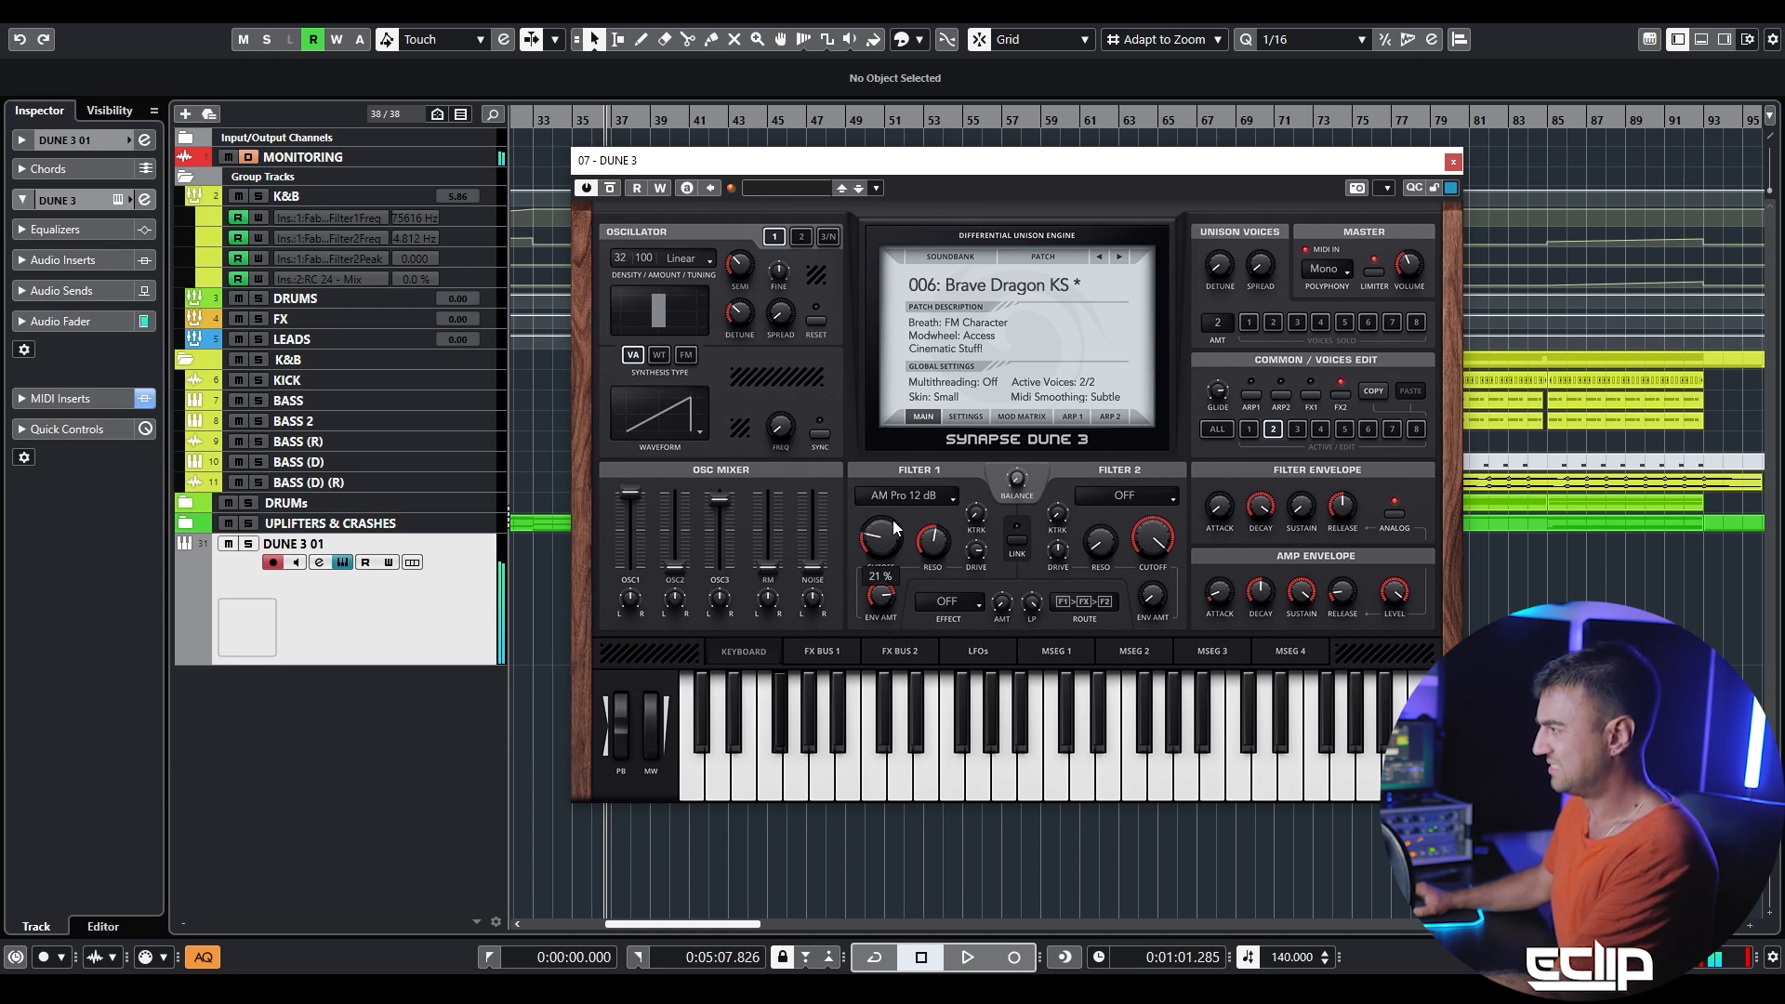
drag(969, 469, 969, 468)
drag(878, 535, 879, 538)
drag(931, 541, 928, 612)
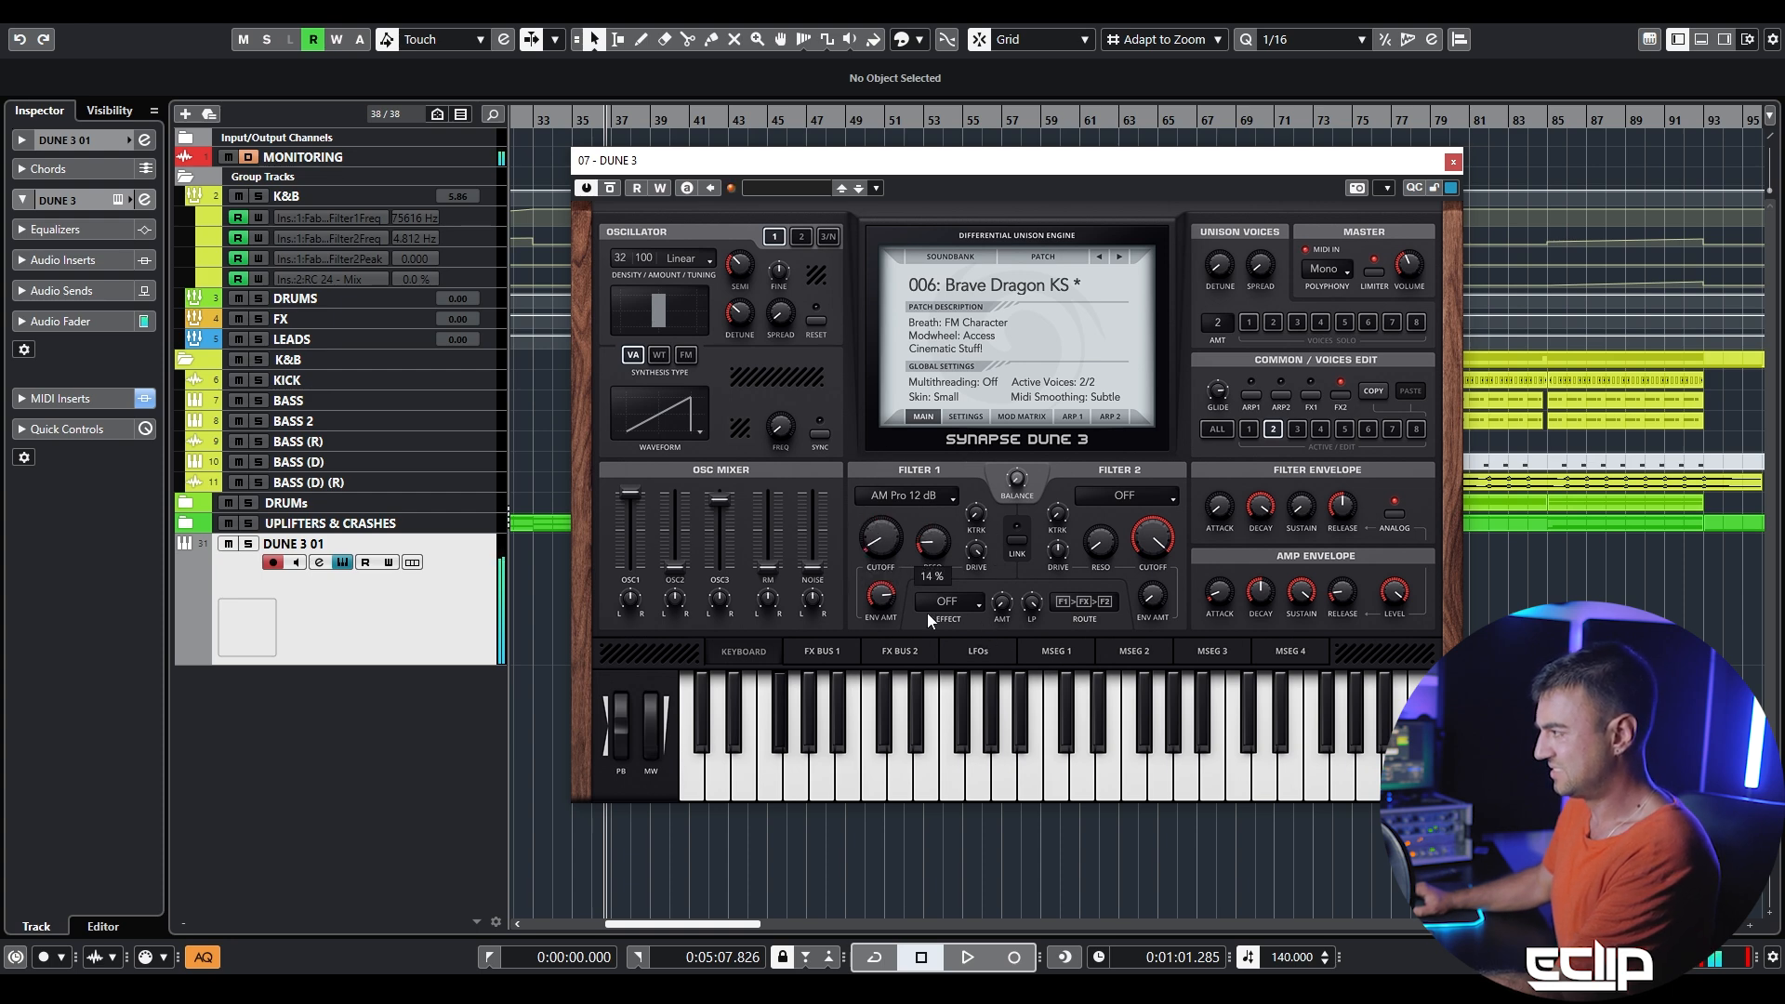
- Lower Filter 1's cutoff and change the filter type to XP Lowpass 24 dB
drag(894, 399, 883, 502)
click(889, 500)
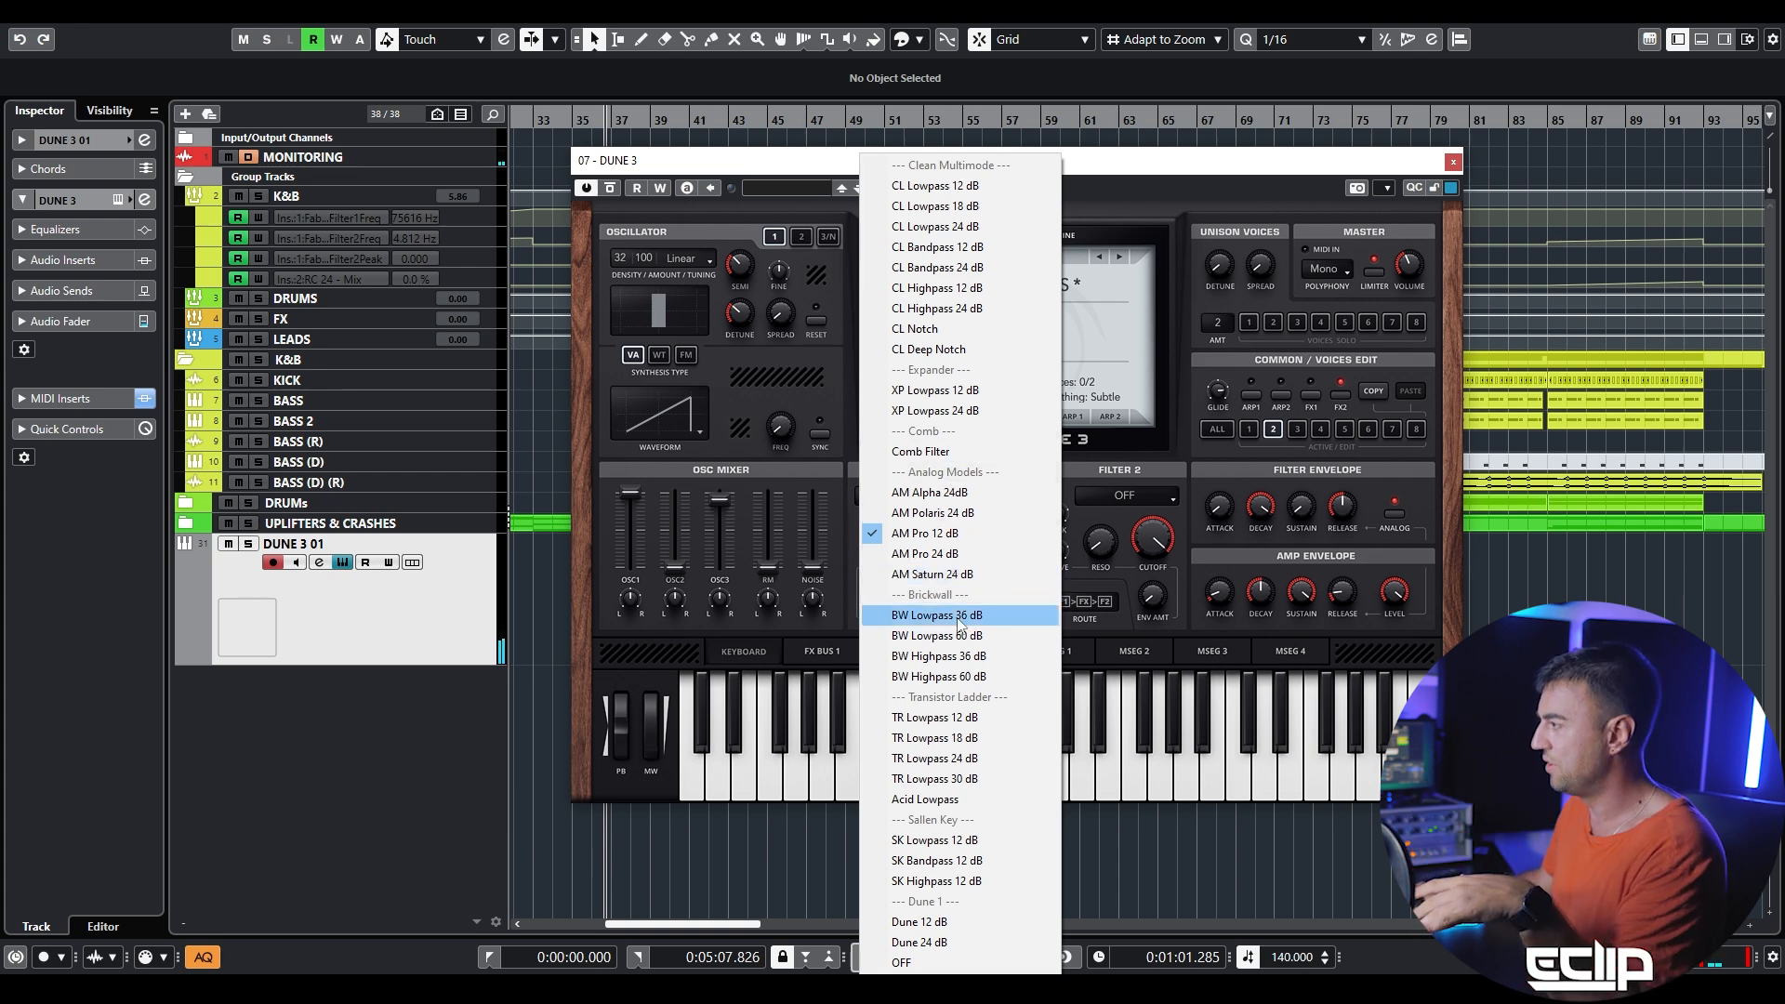
click(903, 410)
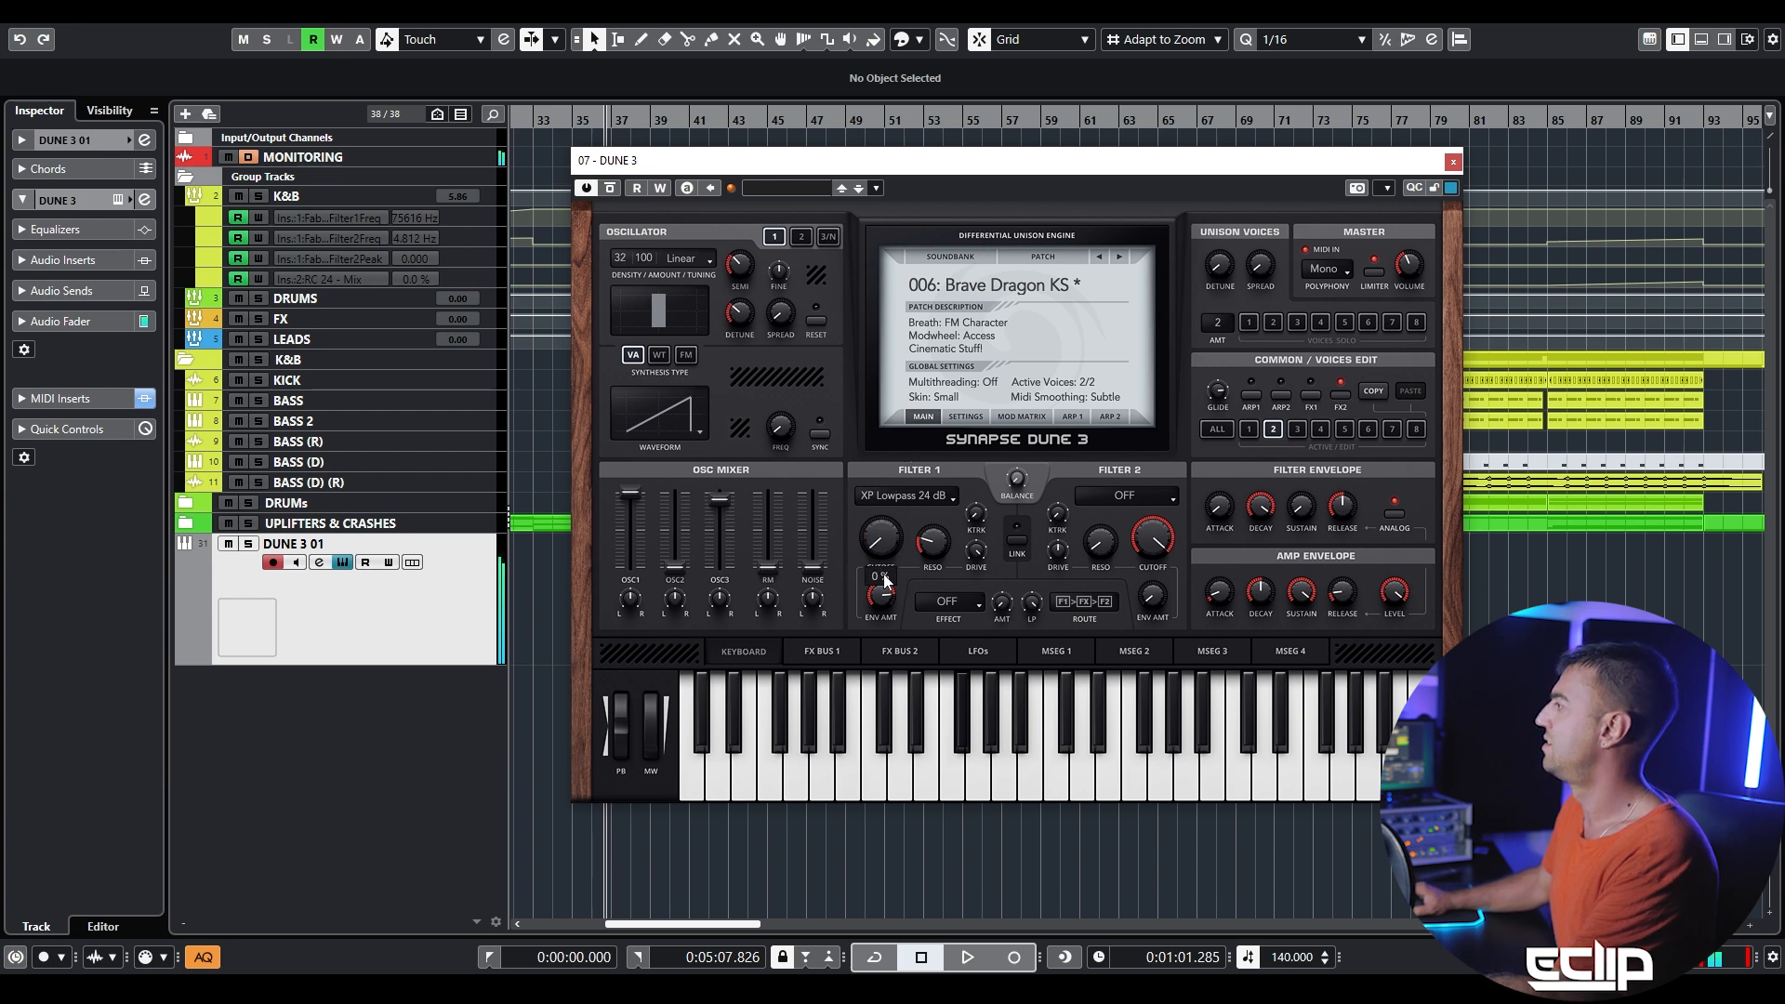
- Sweep the unison voices' detune up to near maximum and back to a moderate amount, keeping oscillator 1's density at 32
drag(1215, 264, 1212, 235)
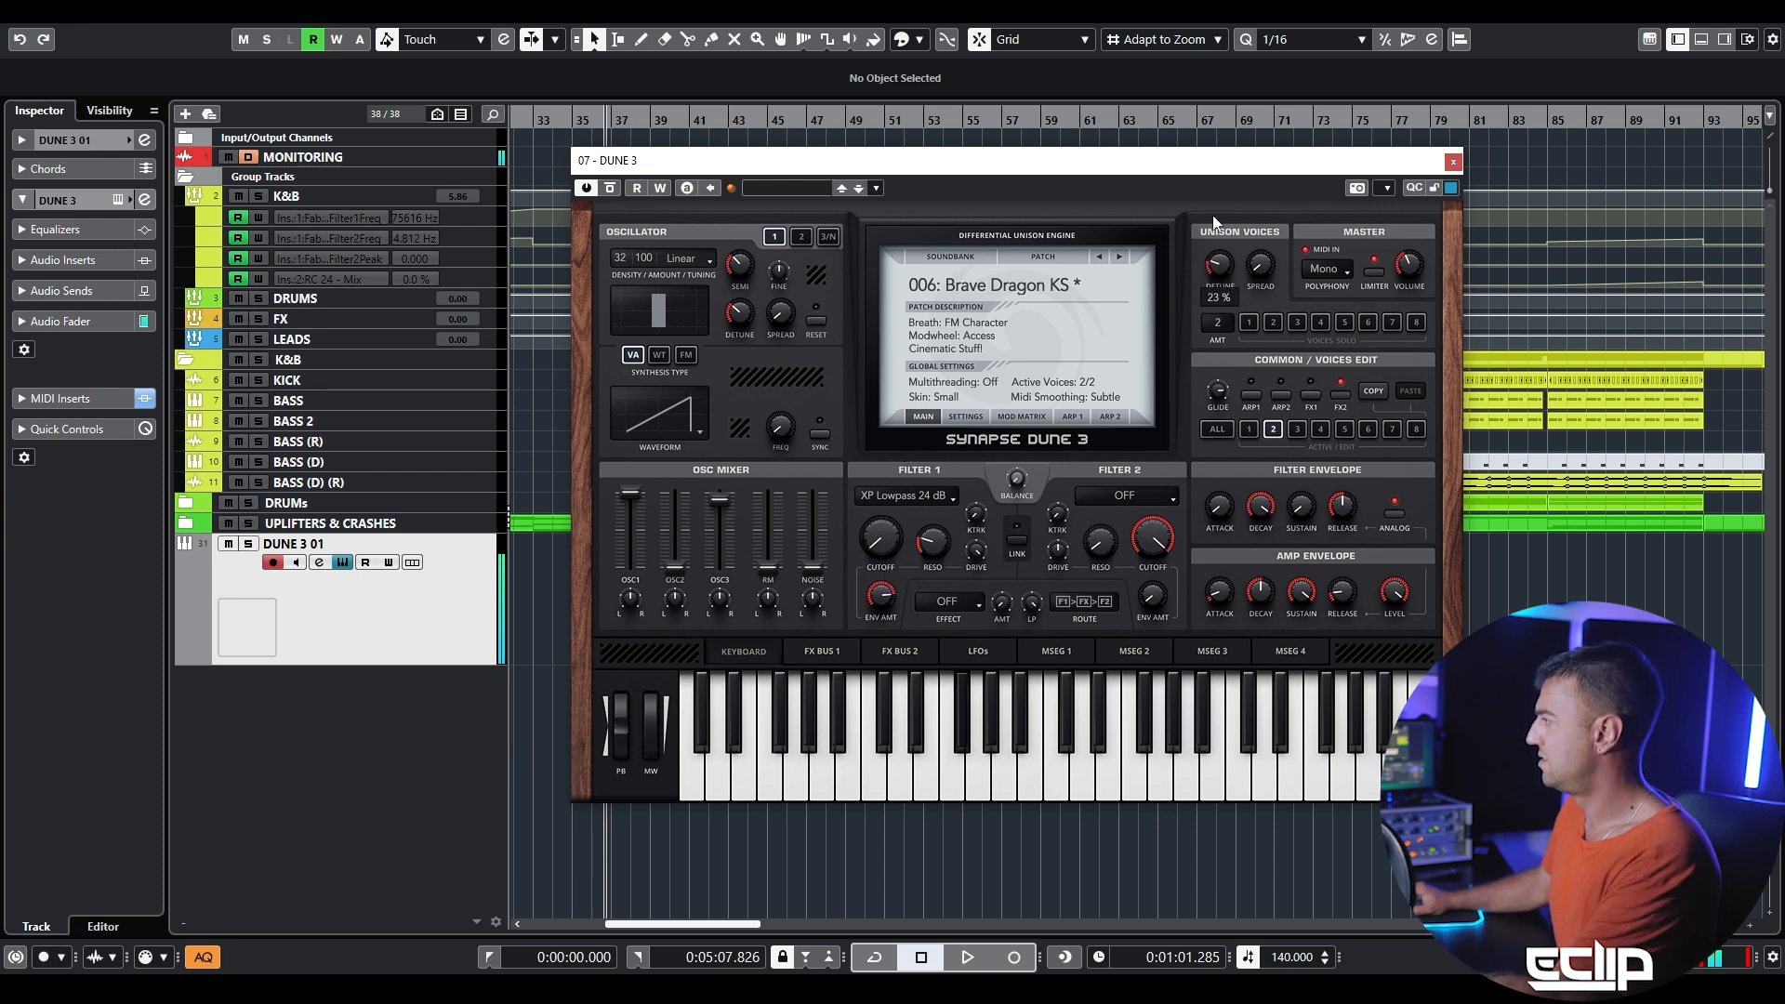
mouse_move(1225, 151)
mouse_down()
mouse_move(1222, 187)
mouse_move(1263, 261)
mouse_move(1223, 237)
mouse_move(1219, 122)
mouse_up()
drag(1274, 264, 1225, 516)
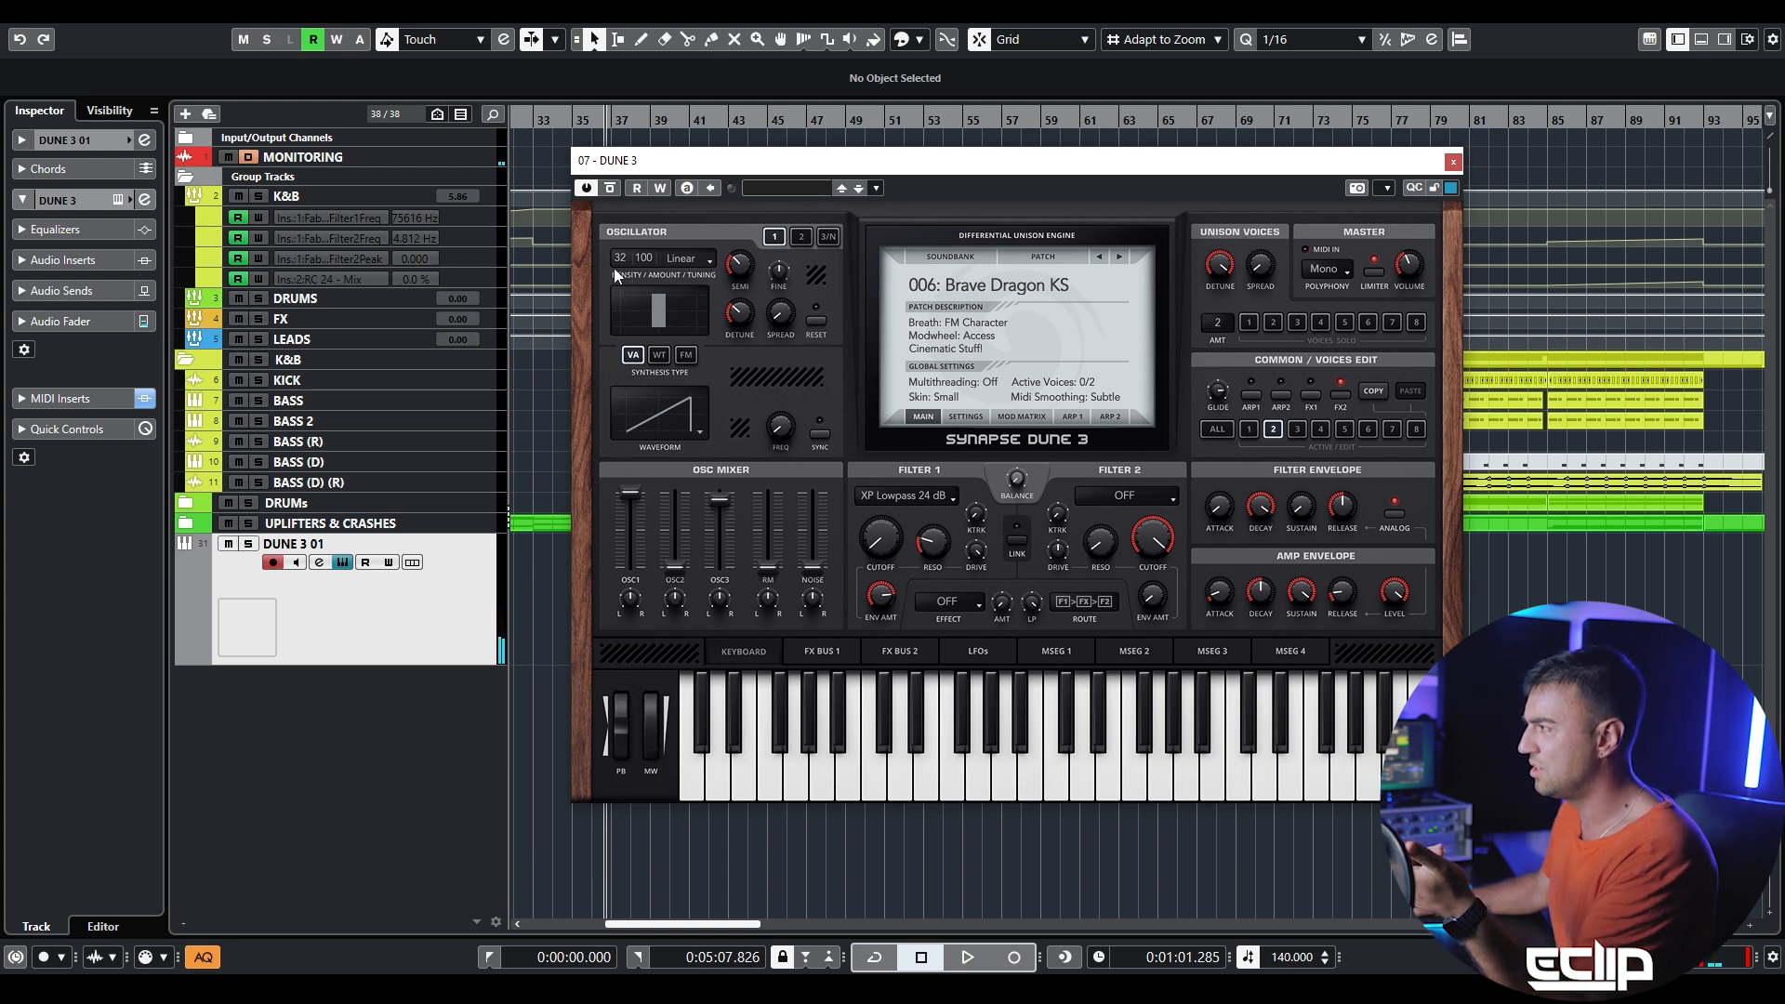
mouse_move(618, 259)
mouse_down()
mouse_move(625, 276)
mouse_move(628, 247)
mouse_up()
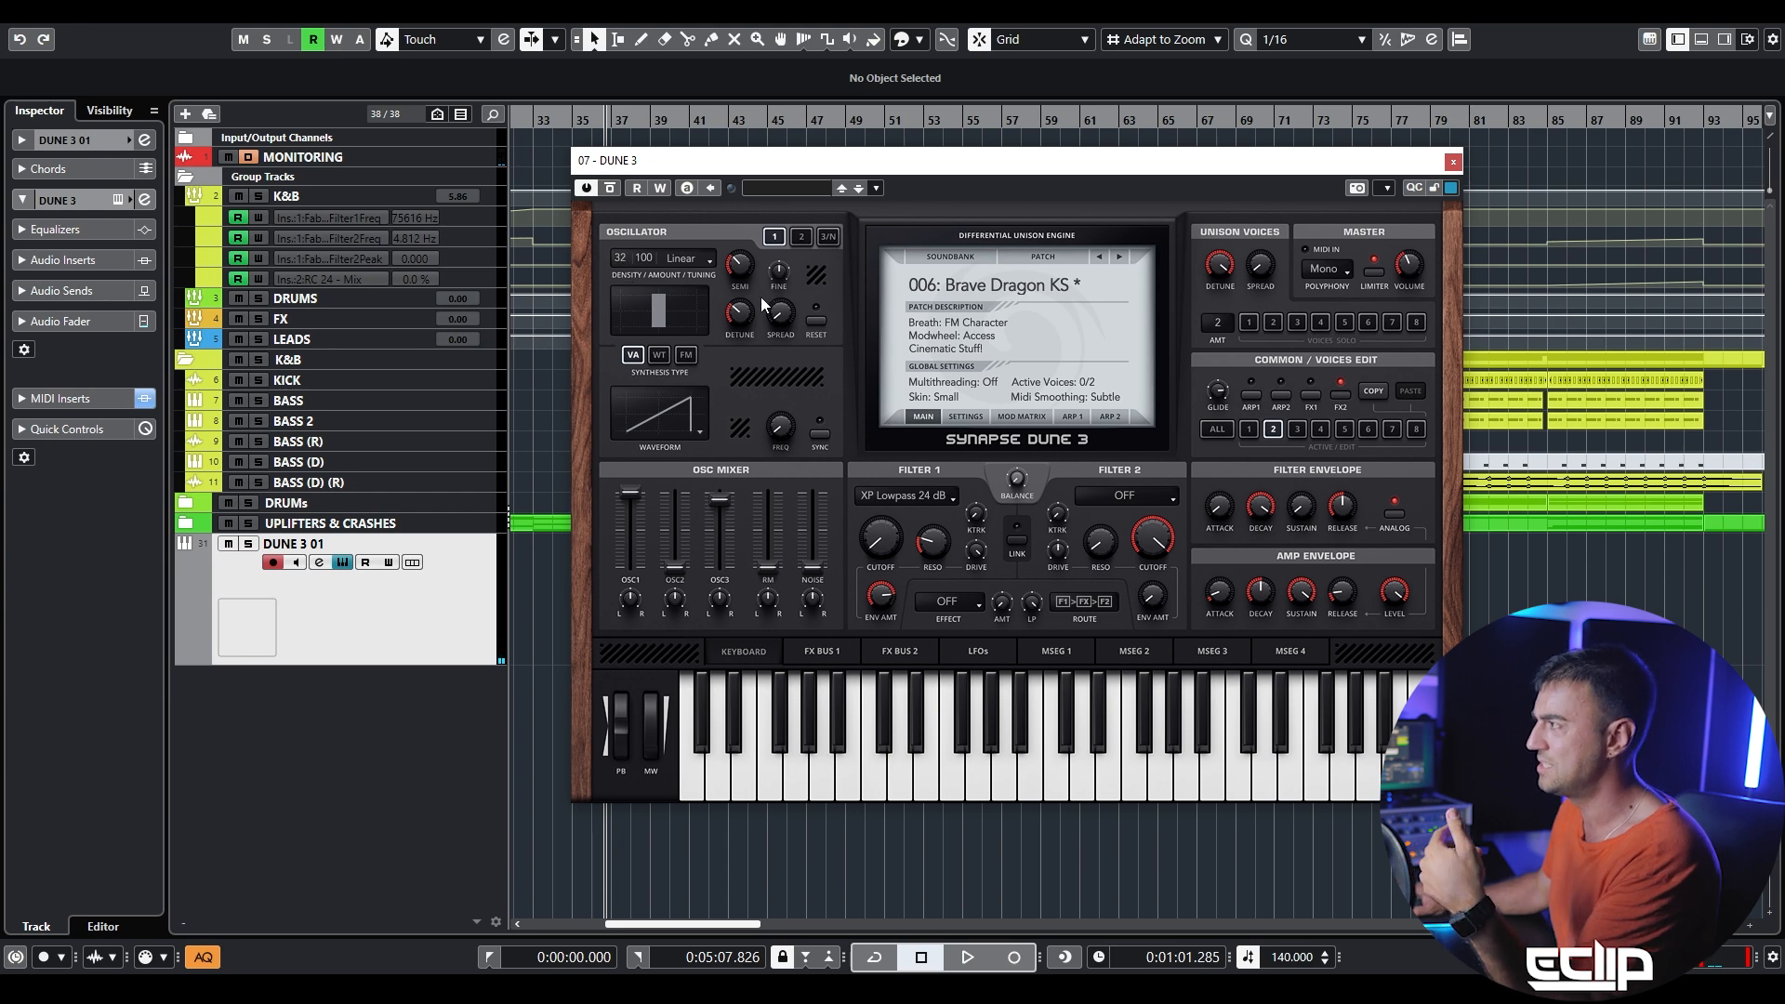
mouse_move(744, 328)
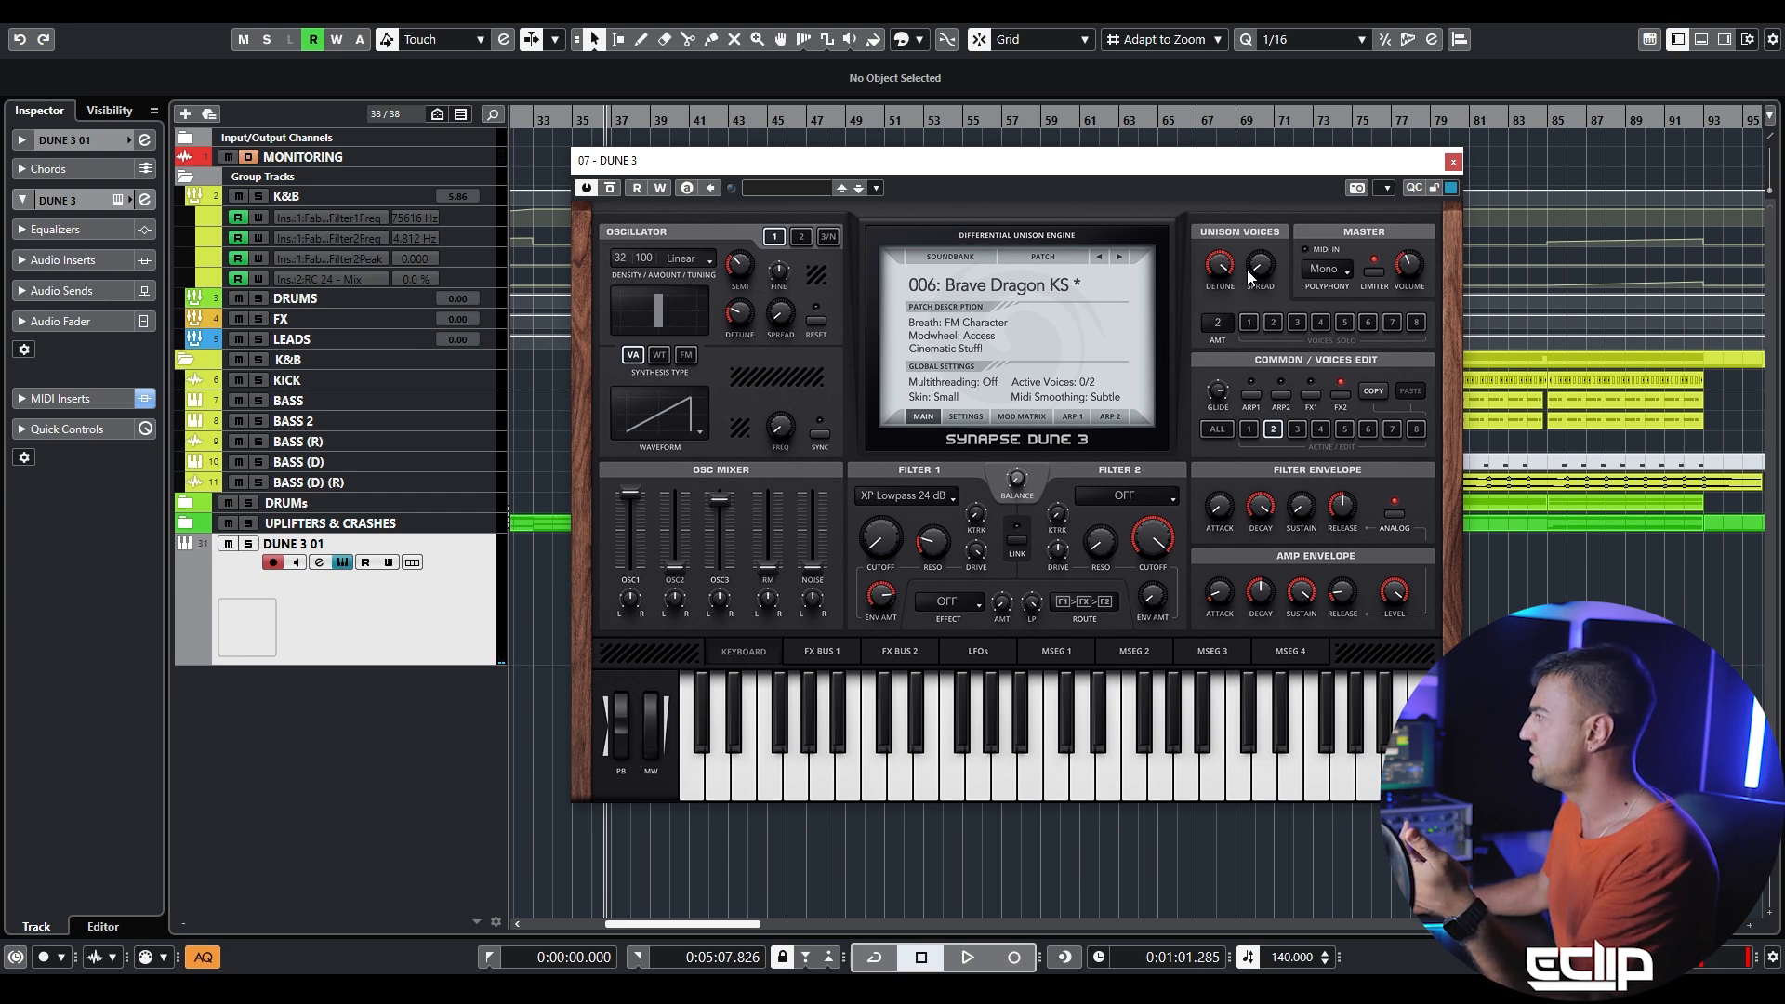
mouse_move(1267, 395)
mouse_down()
mouse_move(1286, 457)
mouse_move(1248, 365)
mouse_up()
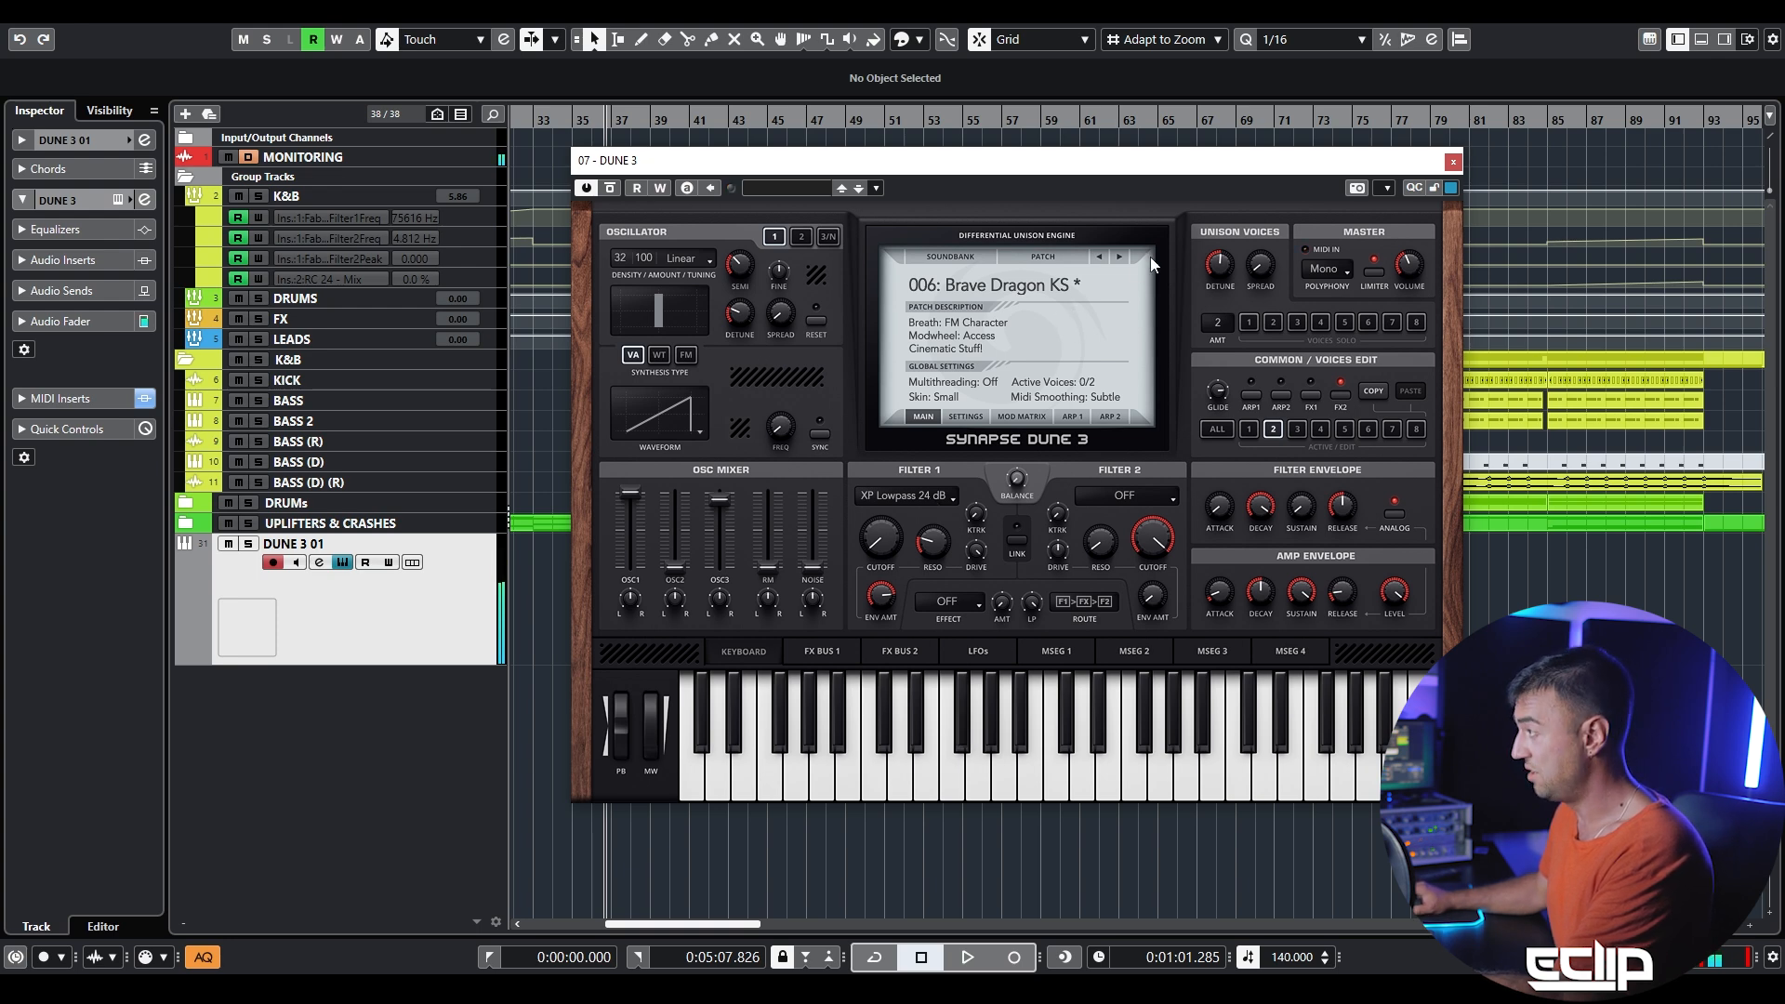
- Audition the following patches up to 012: Dr. Fatso RH and raise that patch's Filter 1 cutoff
click(1119, 256)
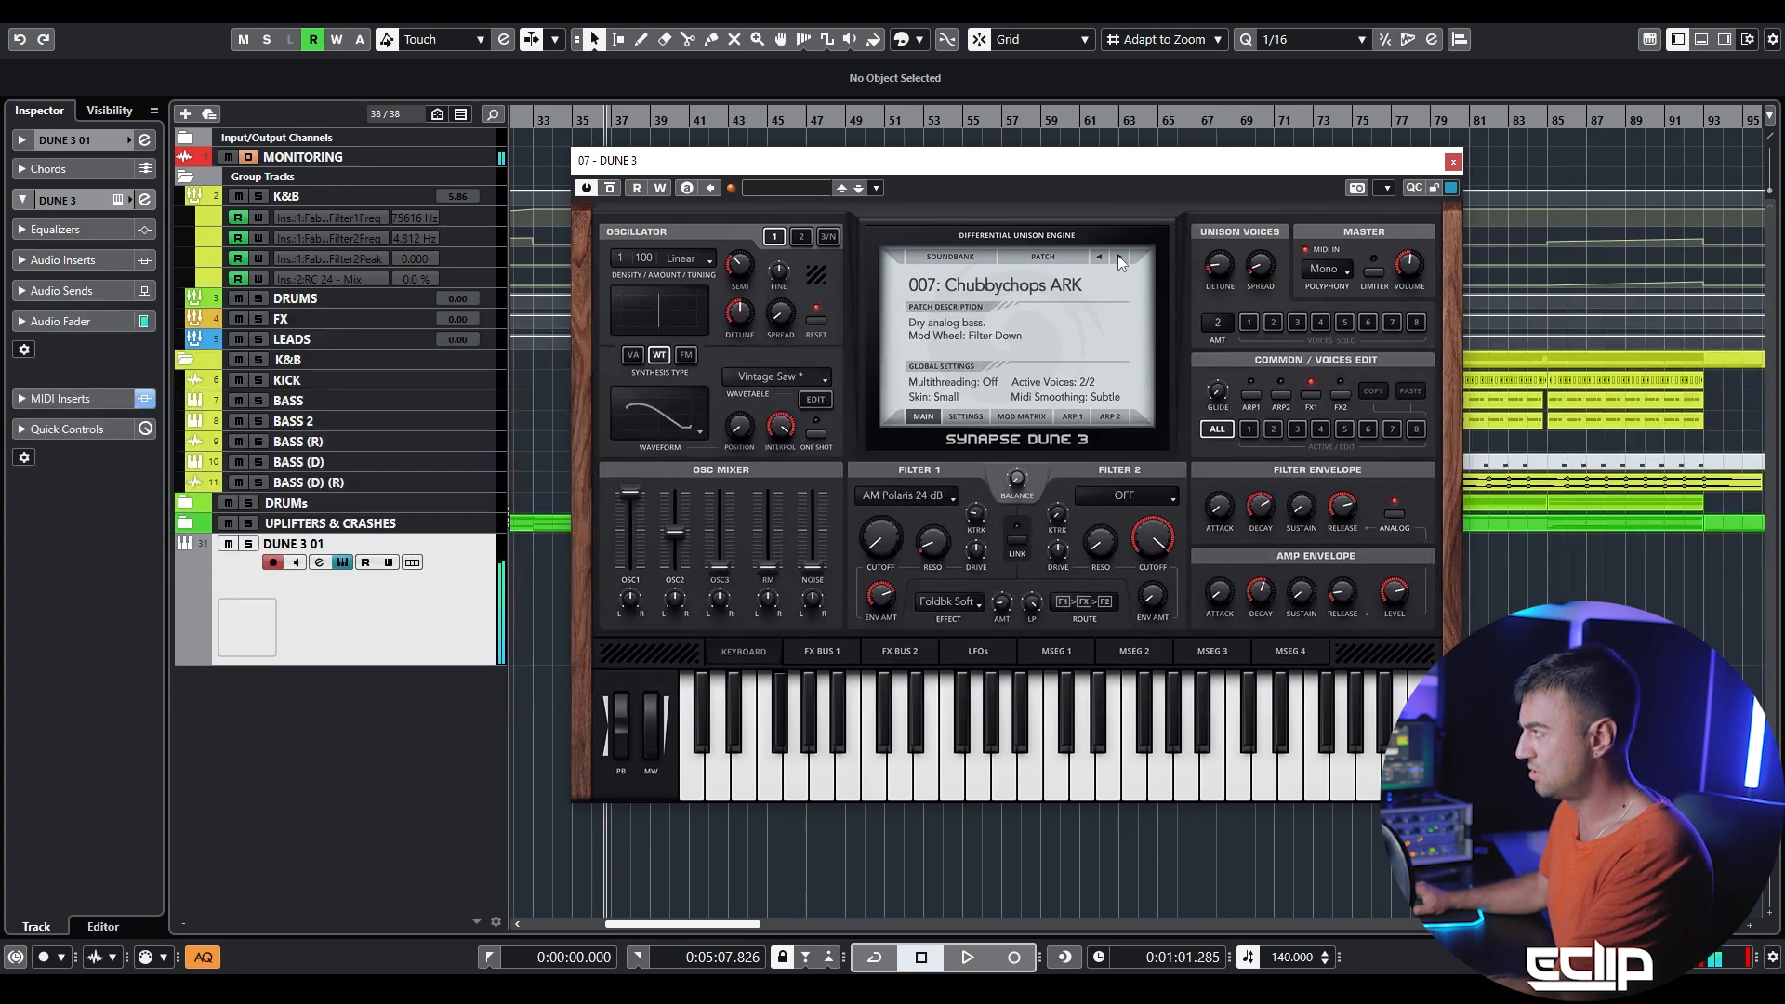
click(1118, 257)
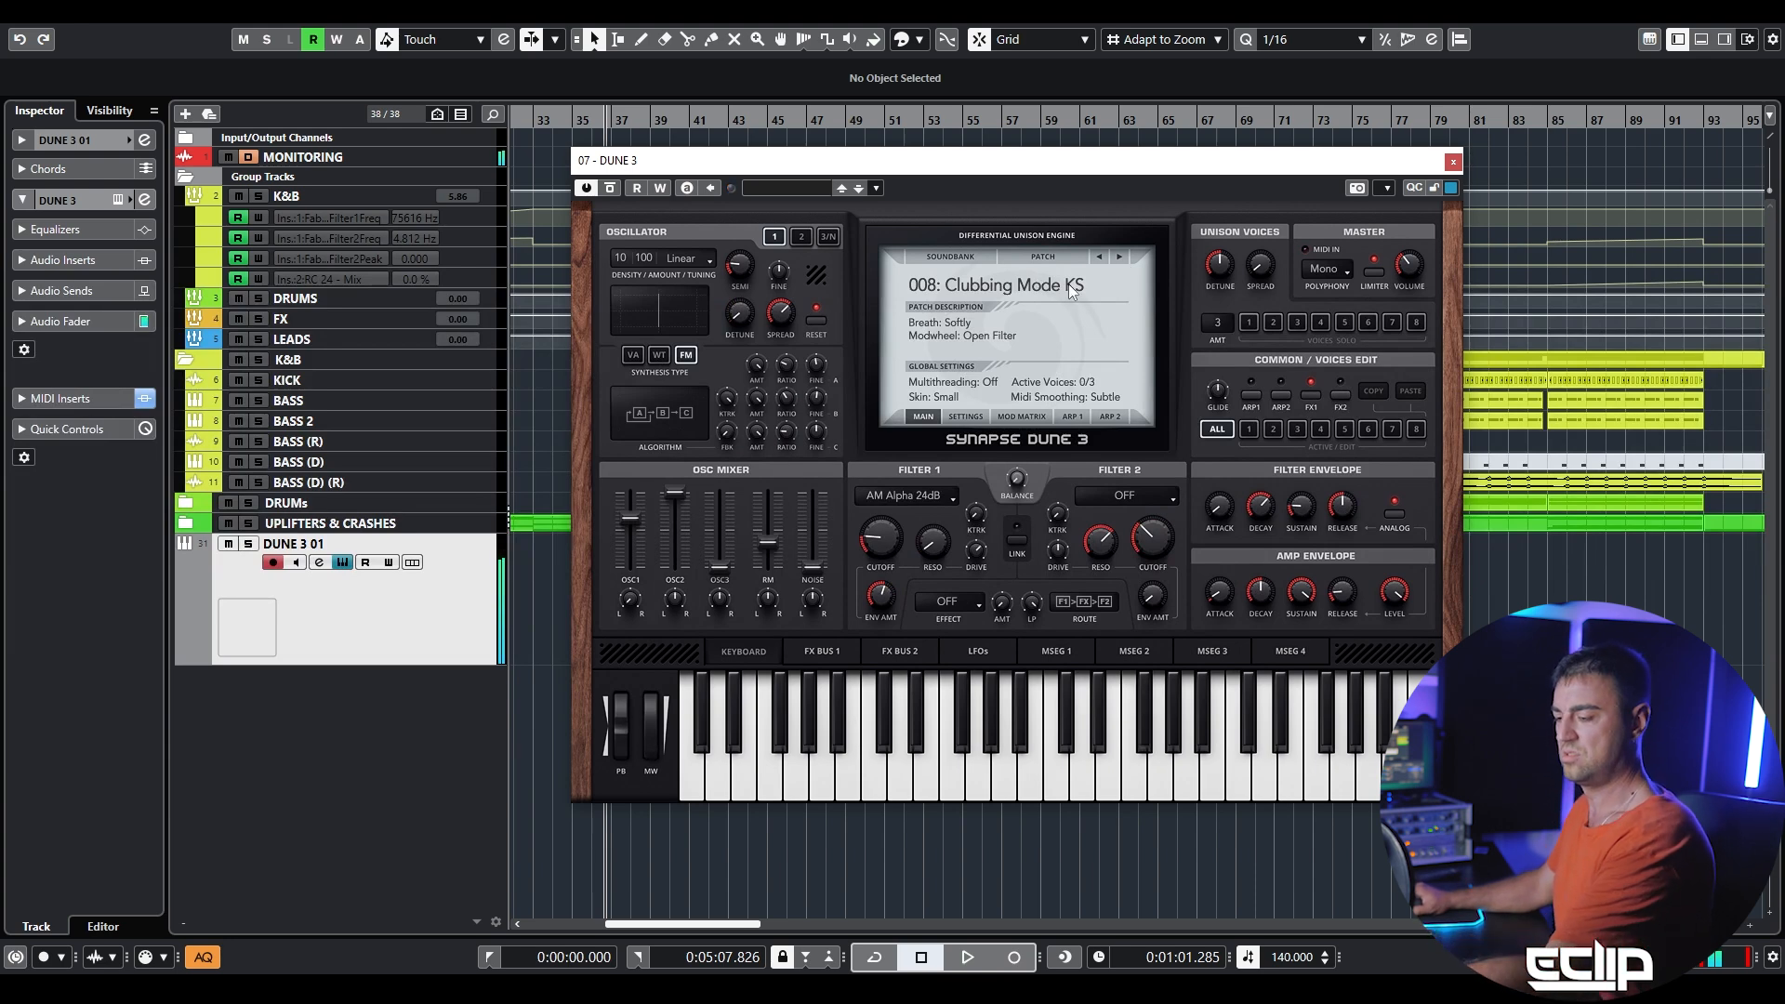
click(1120, 258)
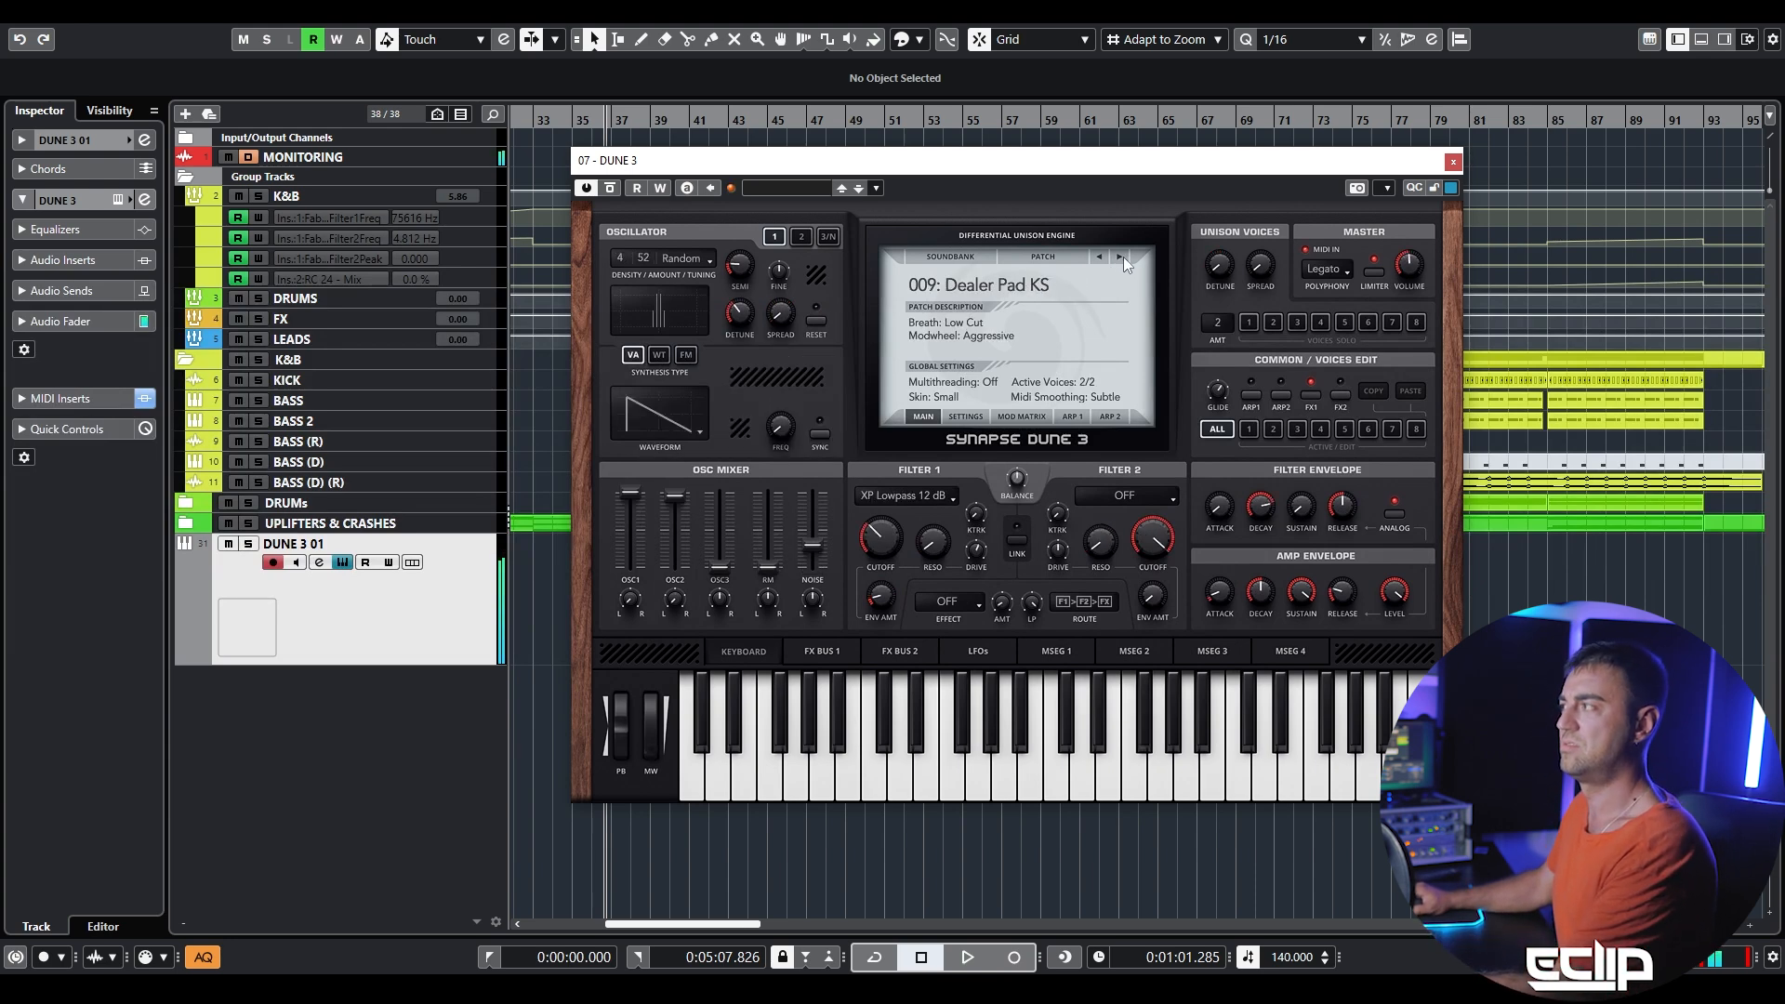
click(1122, 256)
click(1098, 260)
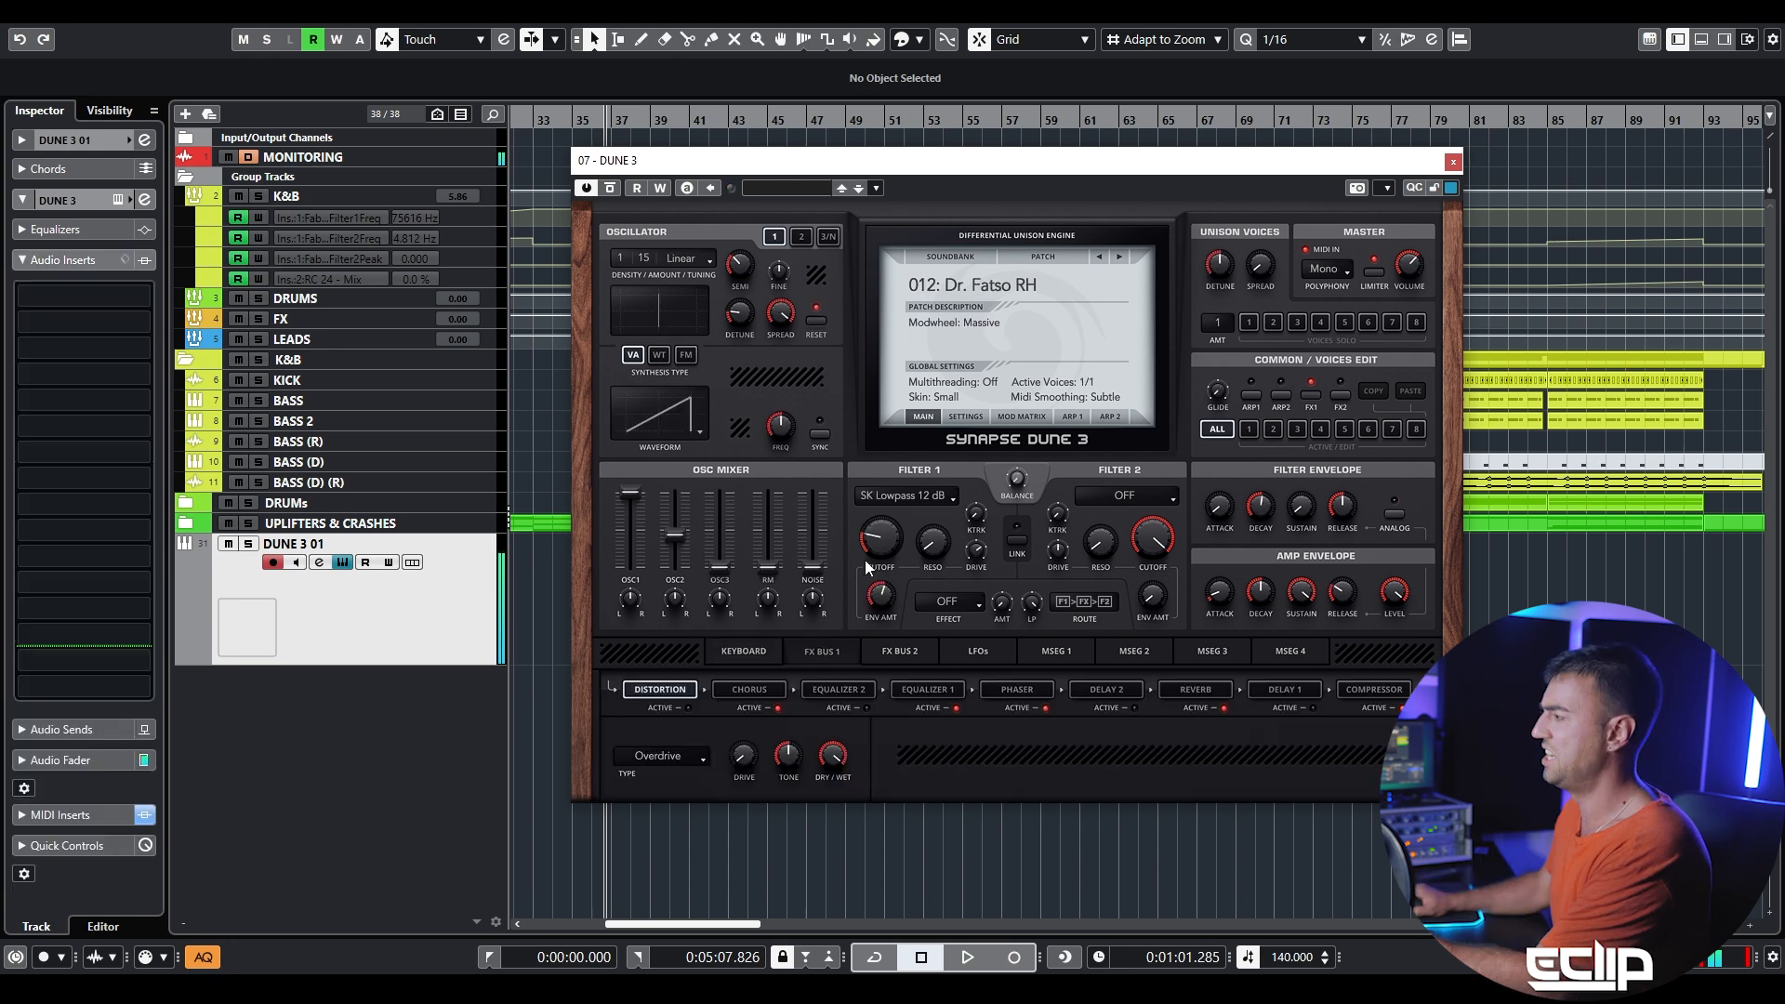
drag(866, 565, 912, 420)
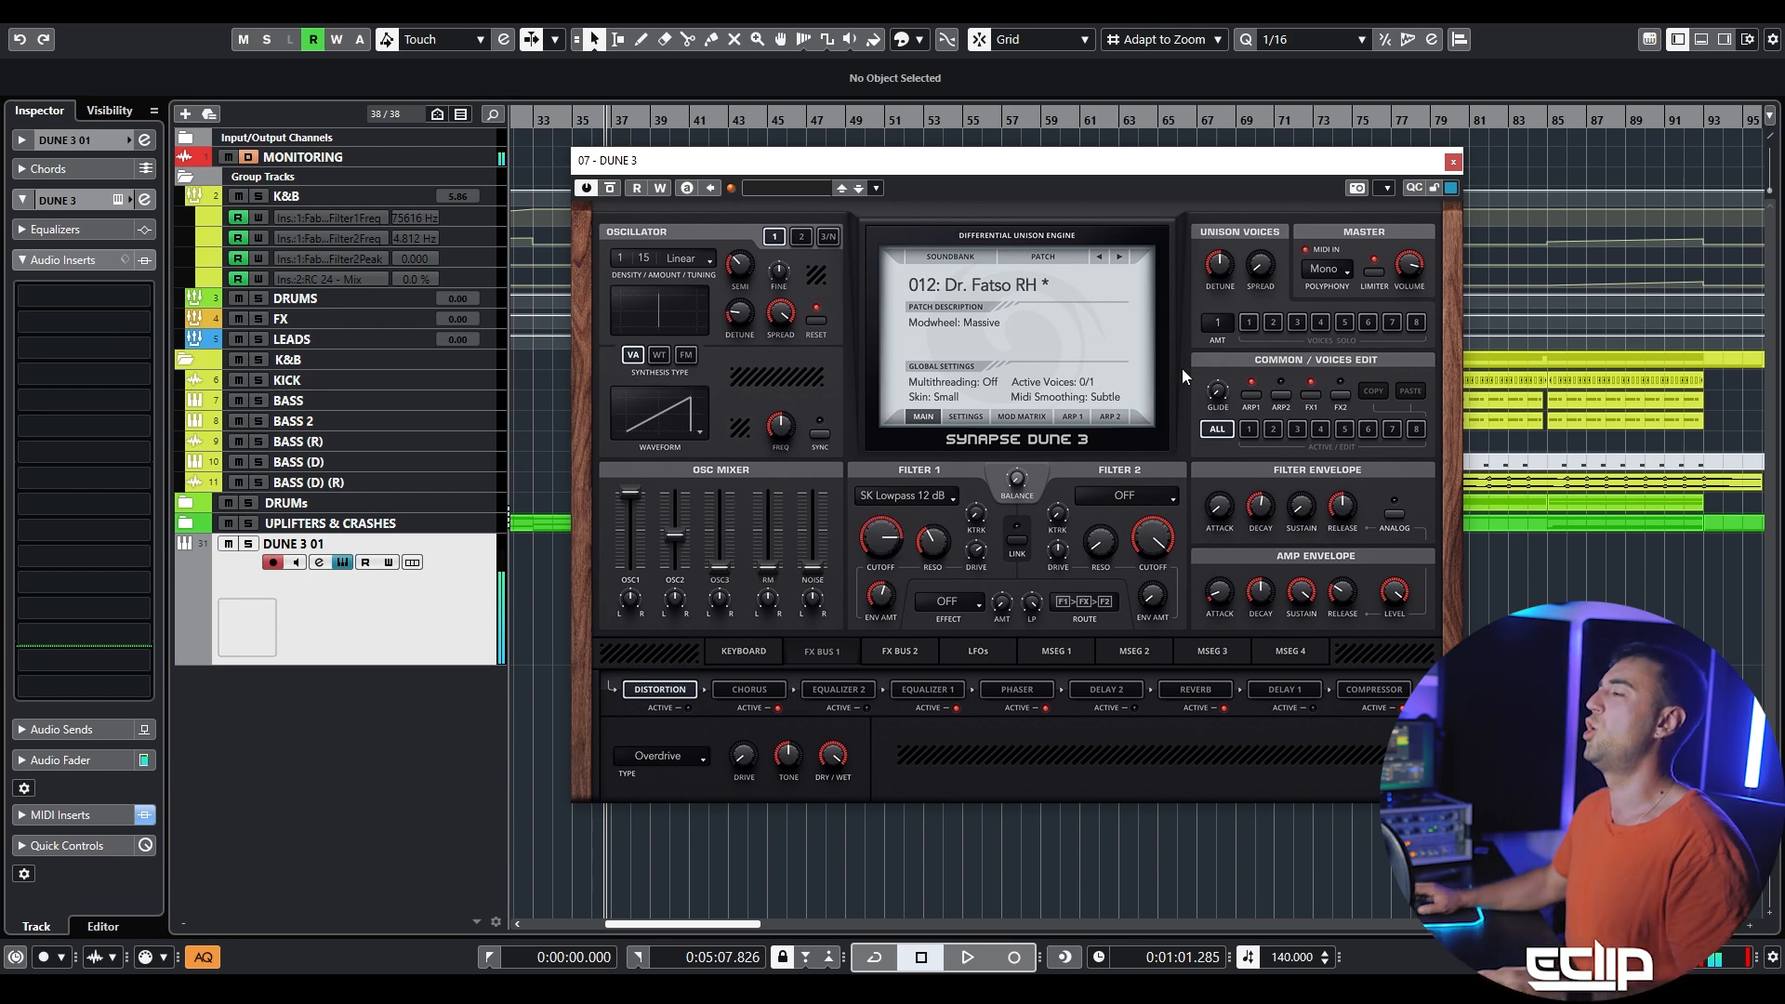
- Play the track with the current synth patch and add LFOTool as the first audio insert on the DUNE 3 01 track
key(space)
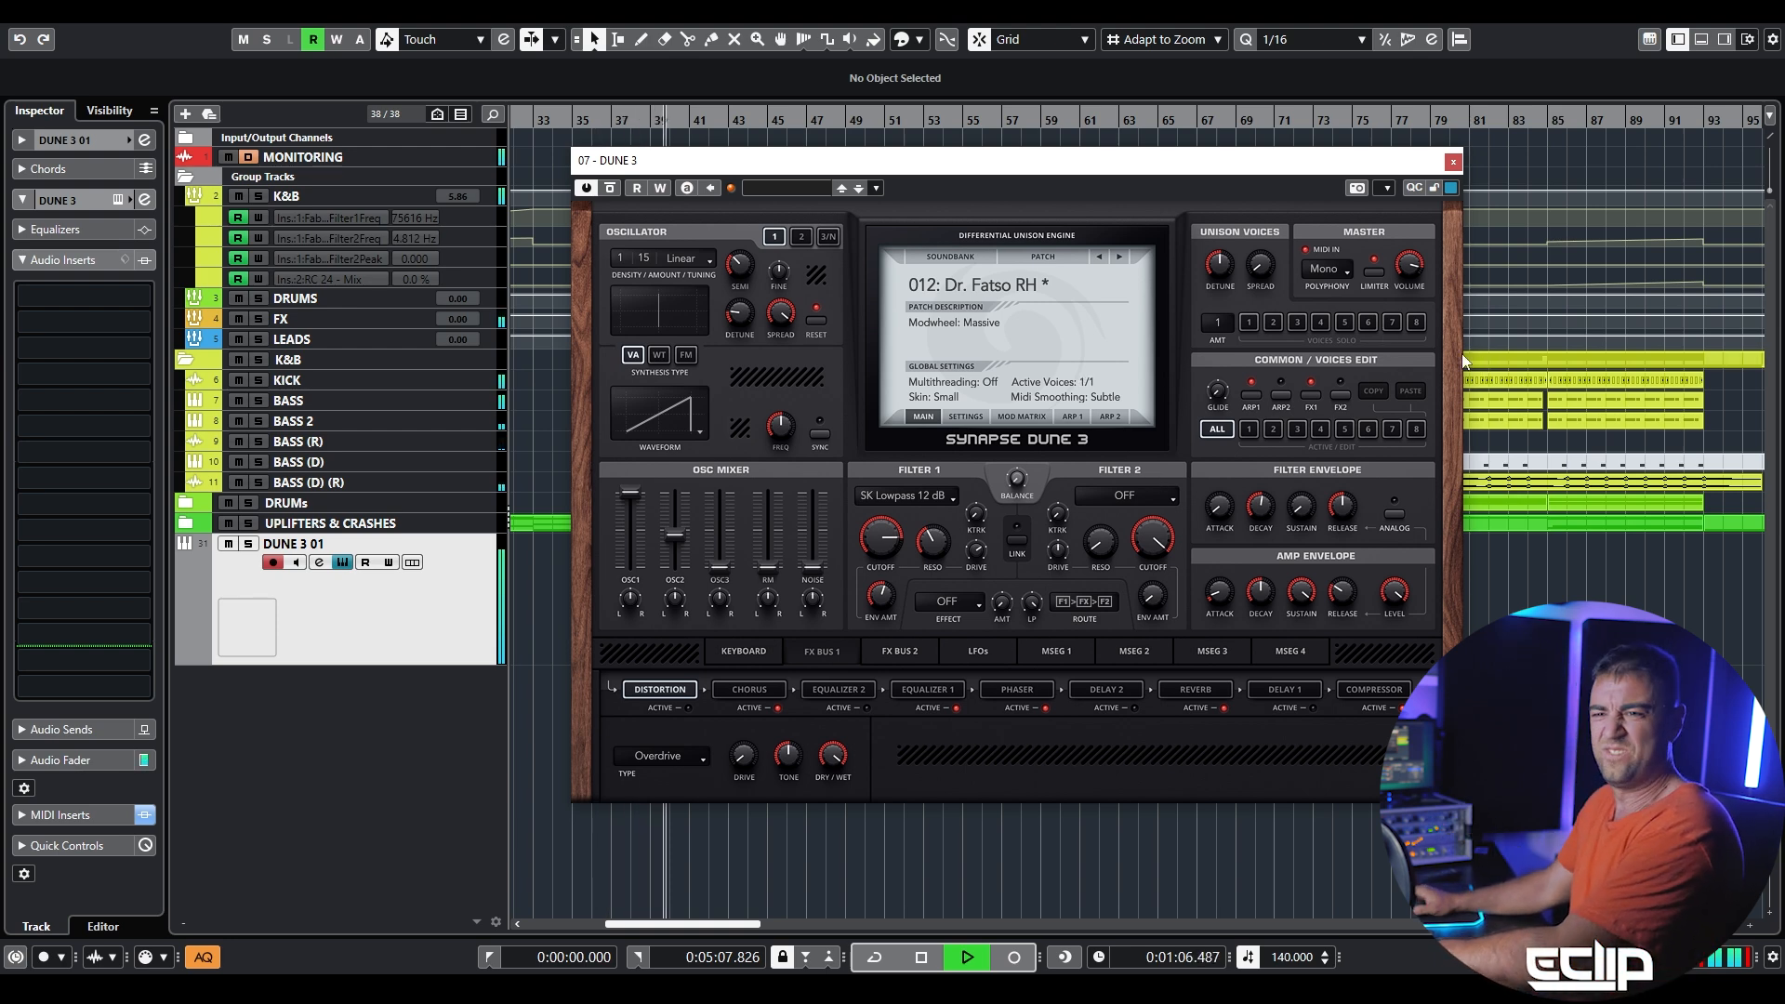
click(97, 297)
text(lfo)
key(Return)
key(space)
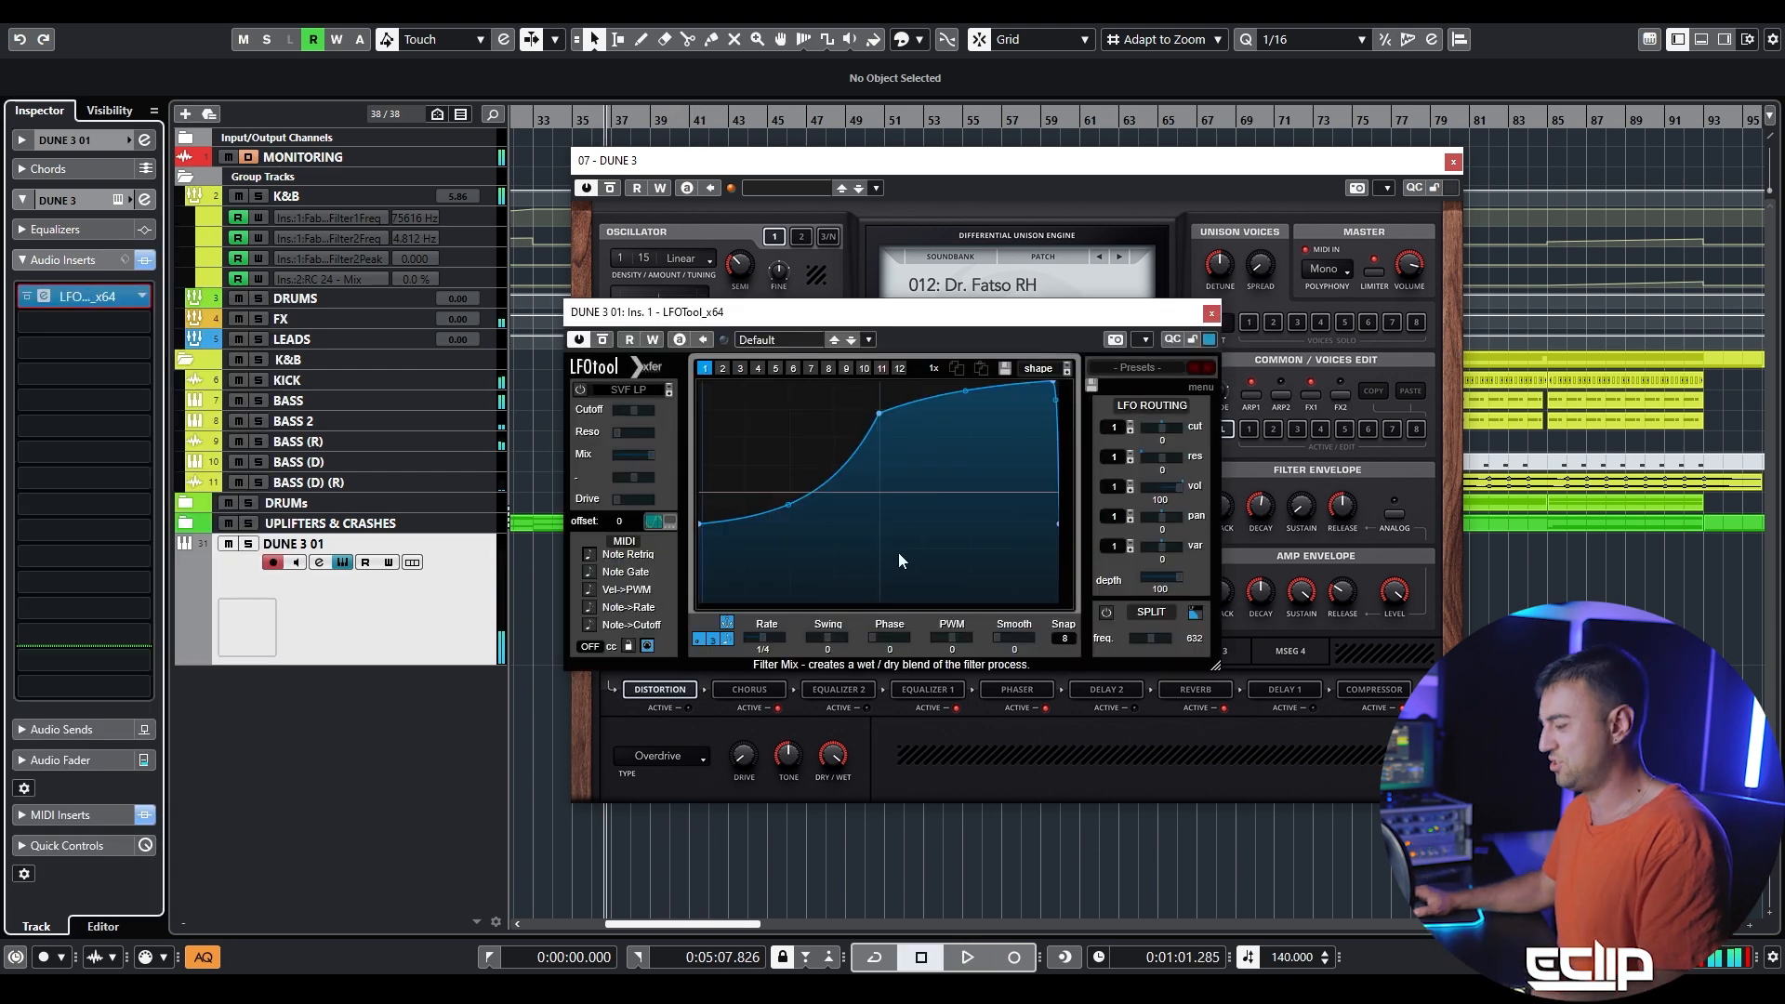
- Lower the starting point of LFOTool's volume curve during playback and close both plugin windows
key(space)
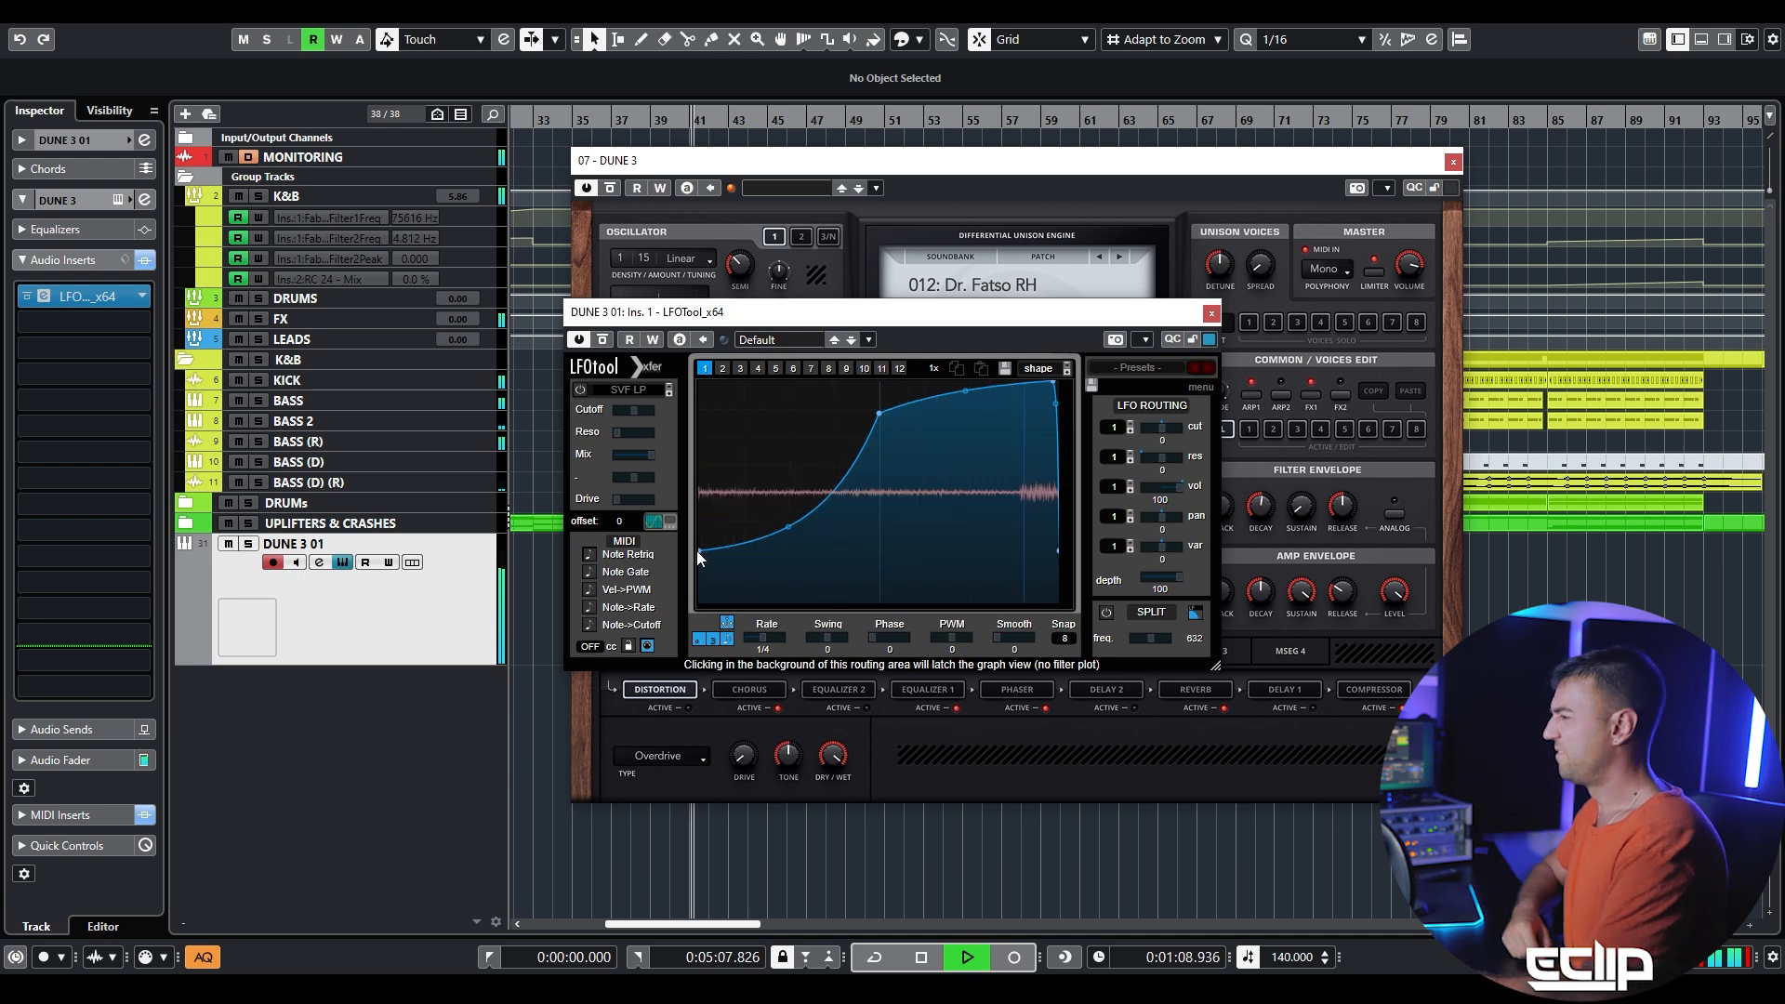
click(1211, 313)
click(1452, 161)
key(space)
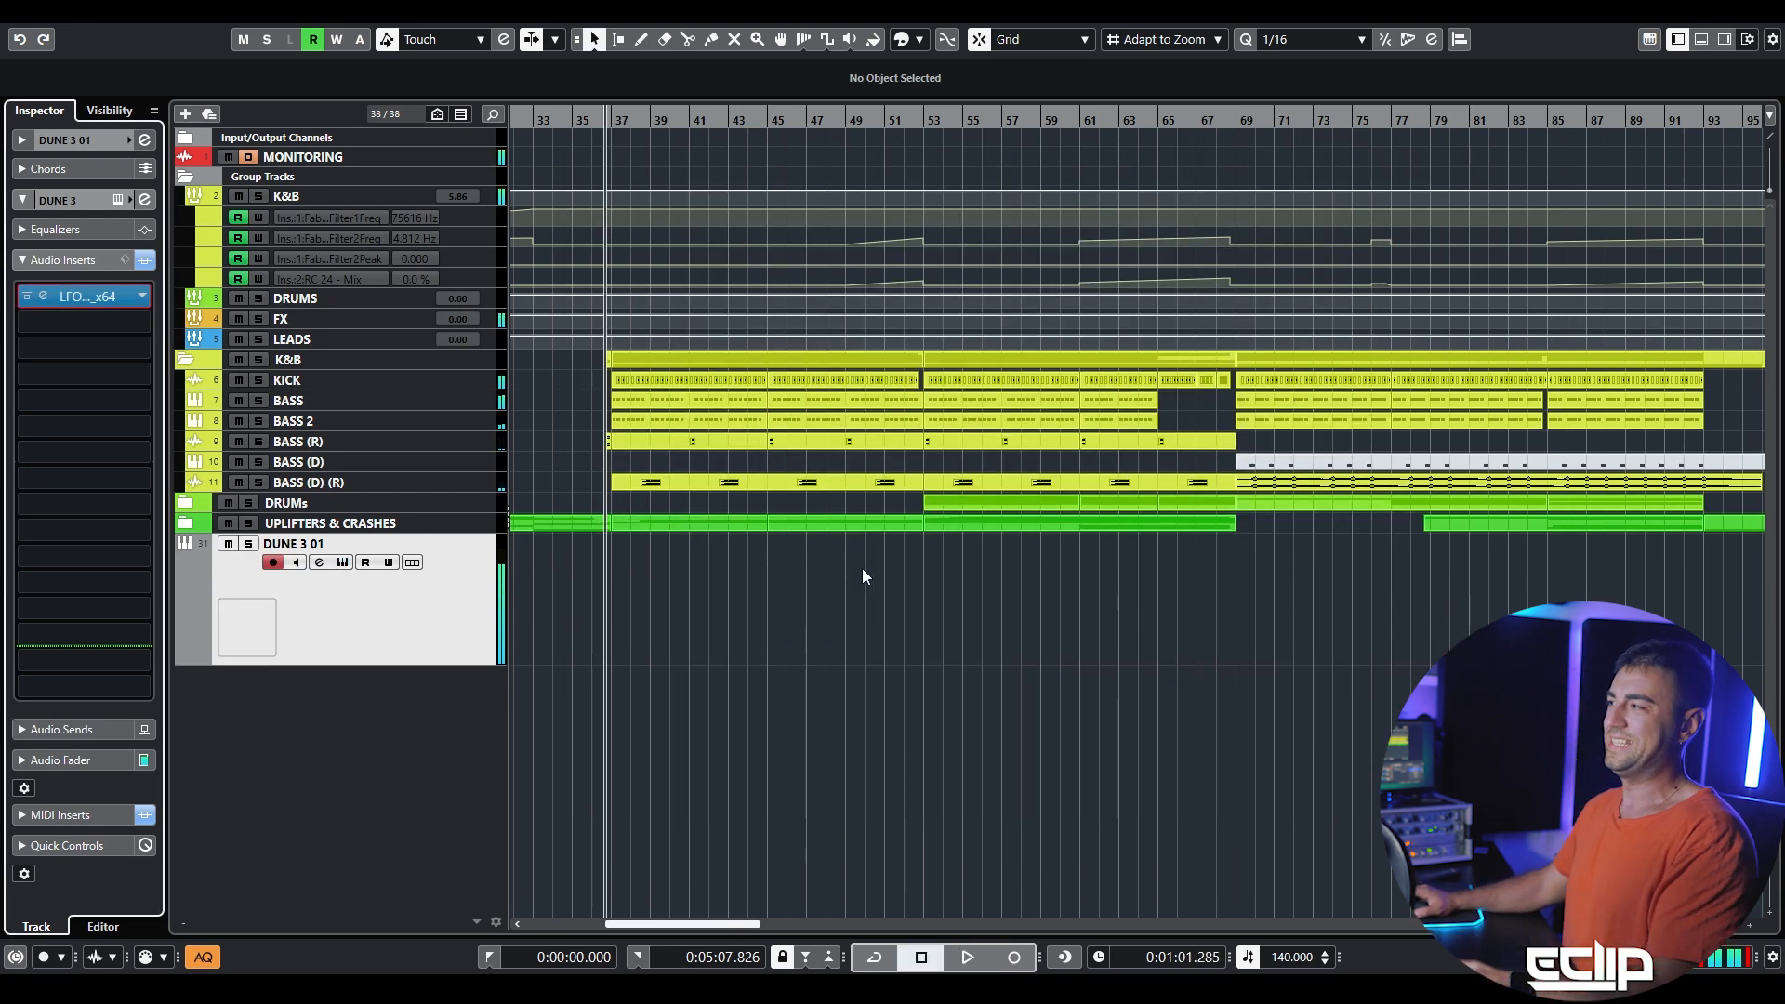
- Move the DUNE 3 01 track below BASS 2 in the K&B folder and duplicate it
drag(443, 597, 478, 433)
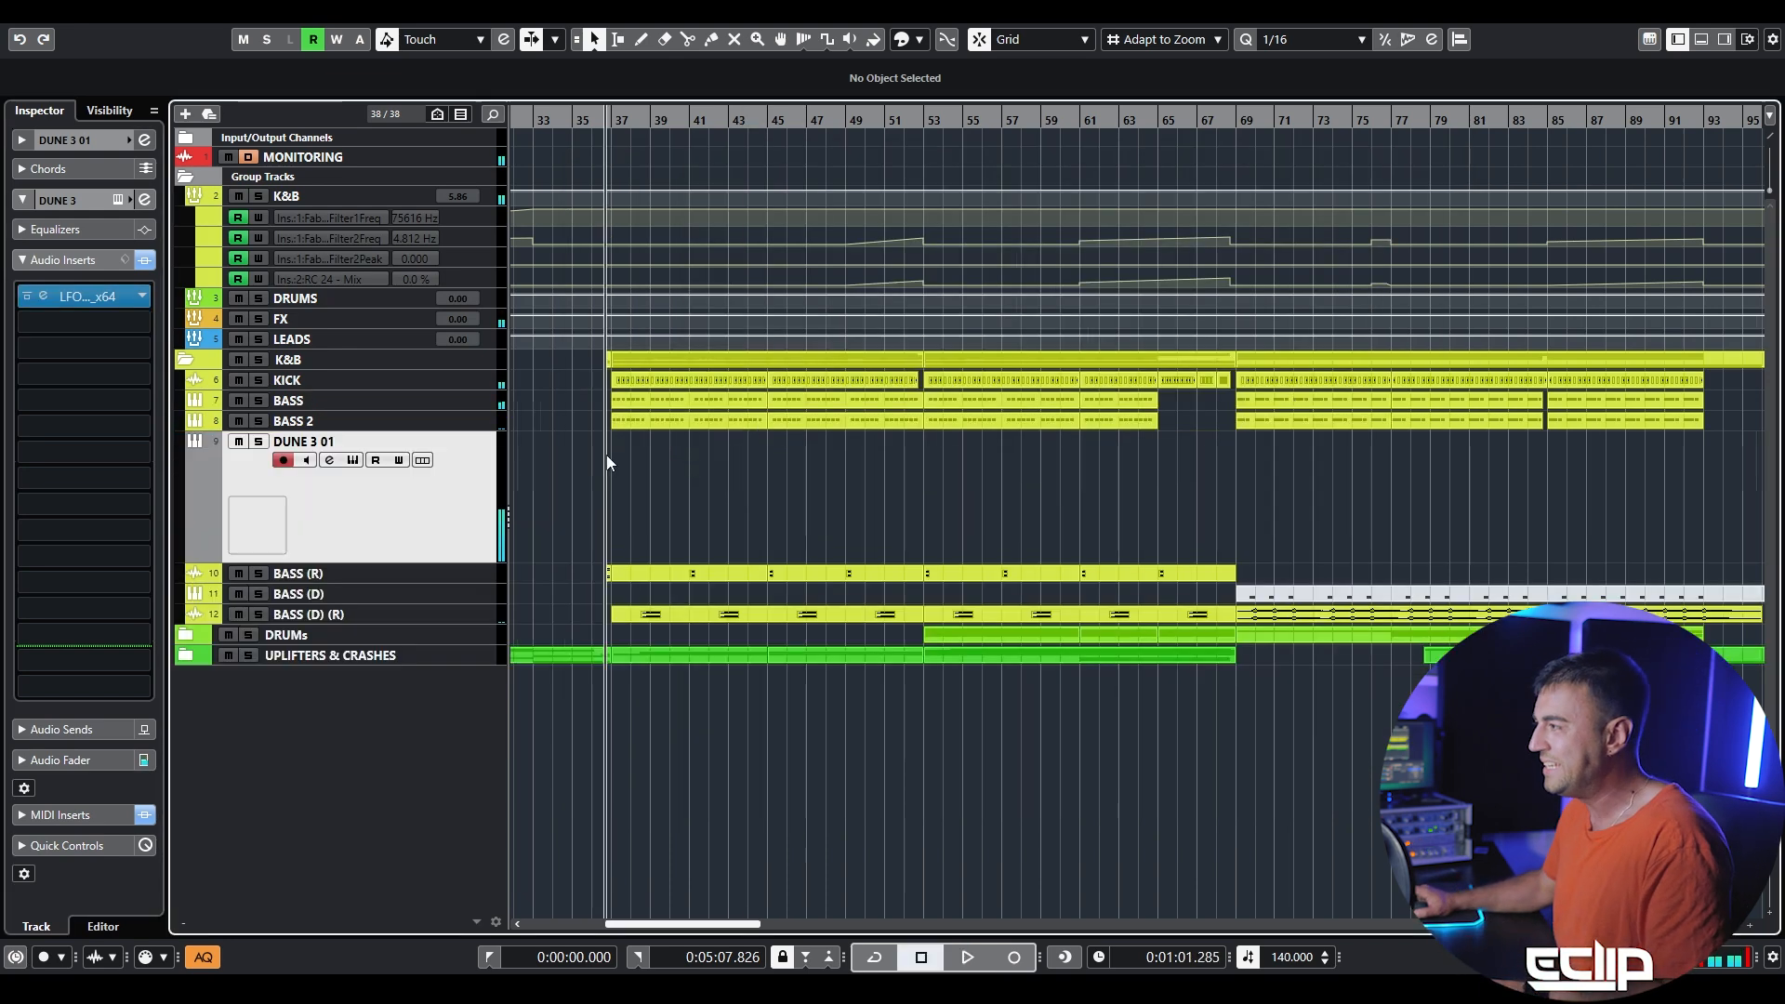
key(h)
right_click(434, 509)
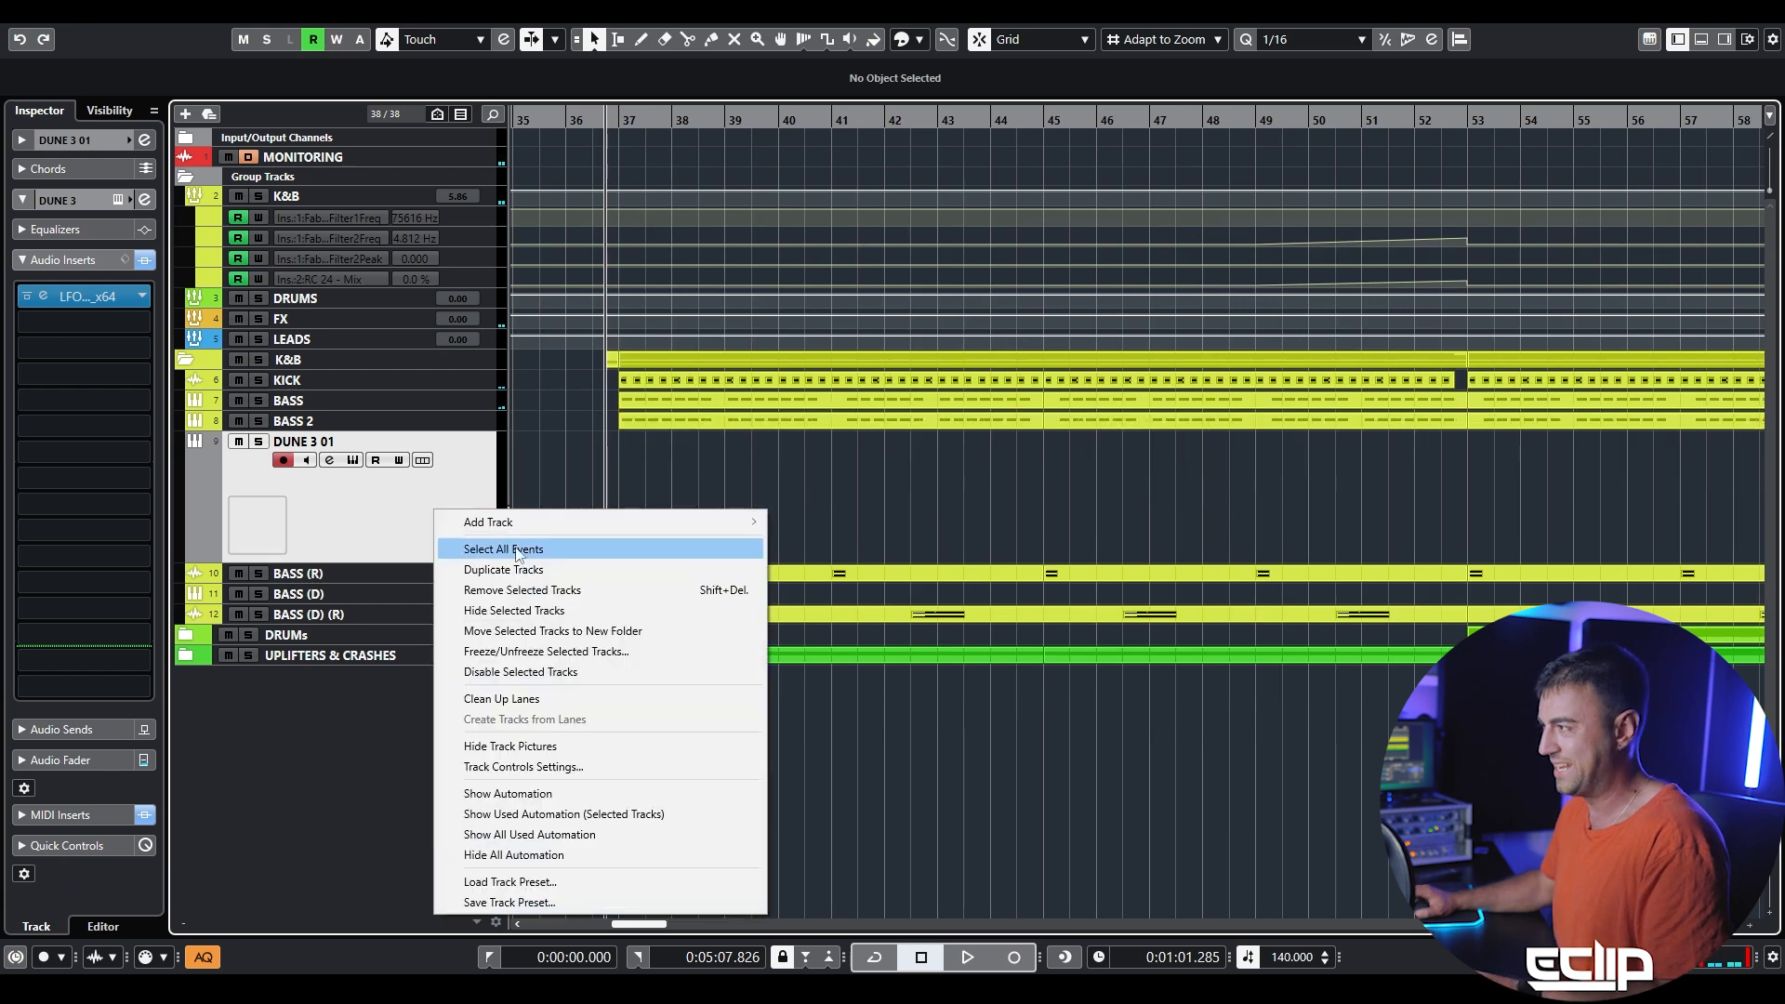
click(521, 565)
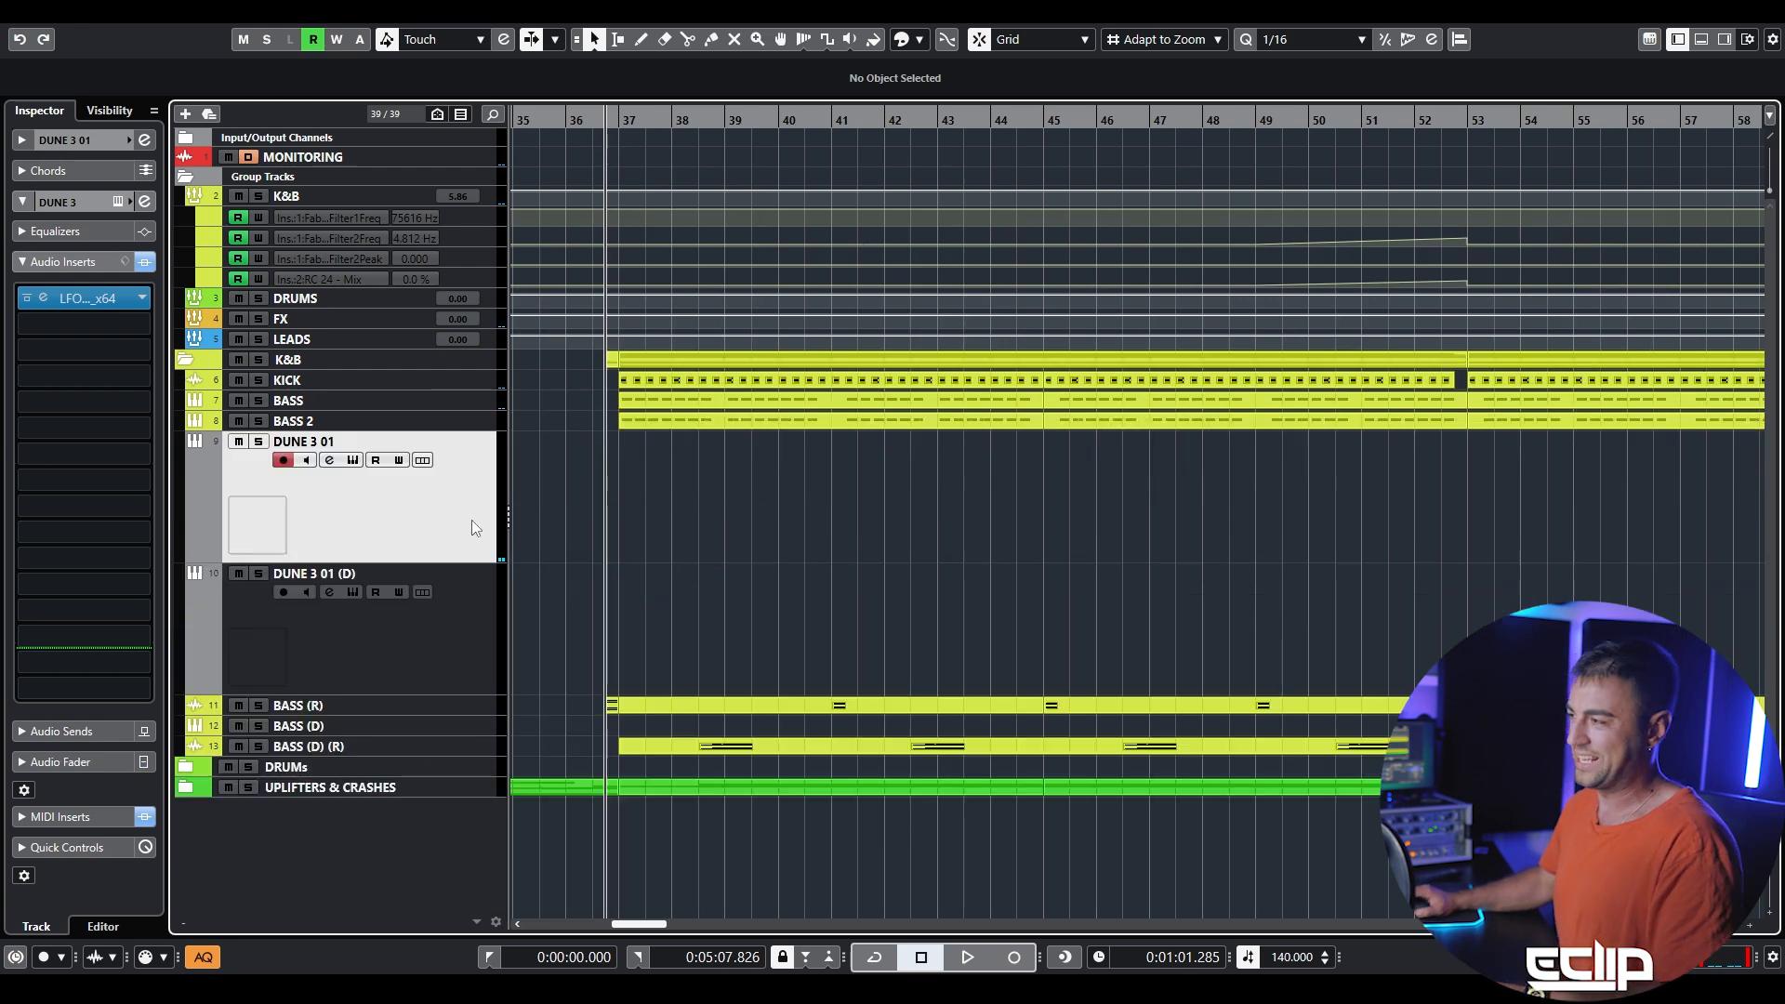
- Move the duplicate track DUNE 3 01 (D) out of the K&B folder, below the UPLIFTERS & CRASHES folder
click(441, 636)
drag(456, 632, 437, 807)
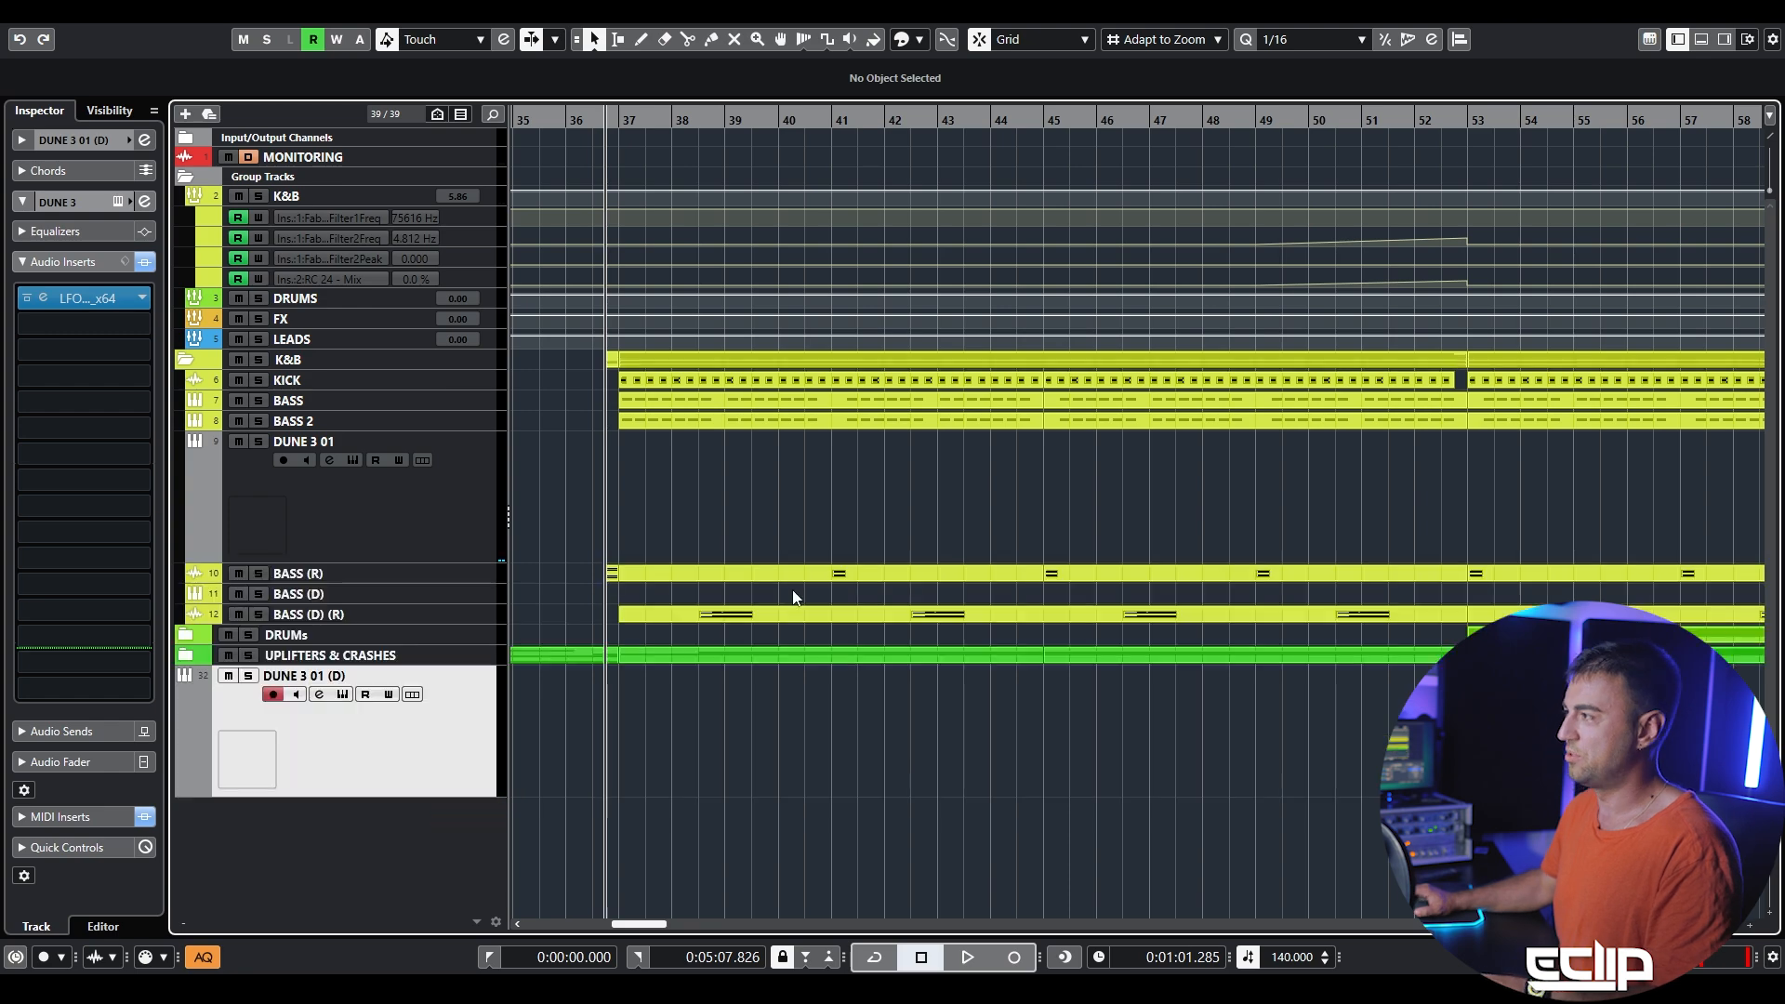
key(g)
key(g)
click(465, 539)
drag(93, 297, 569, 401)
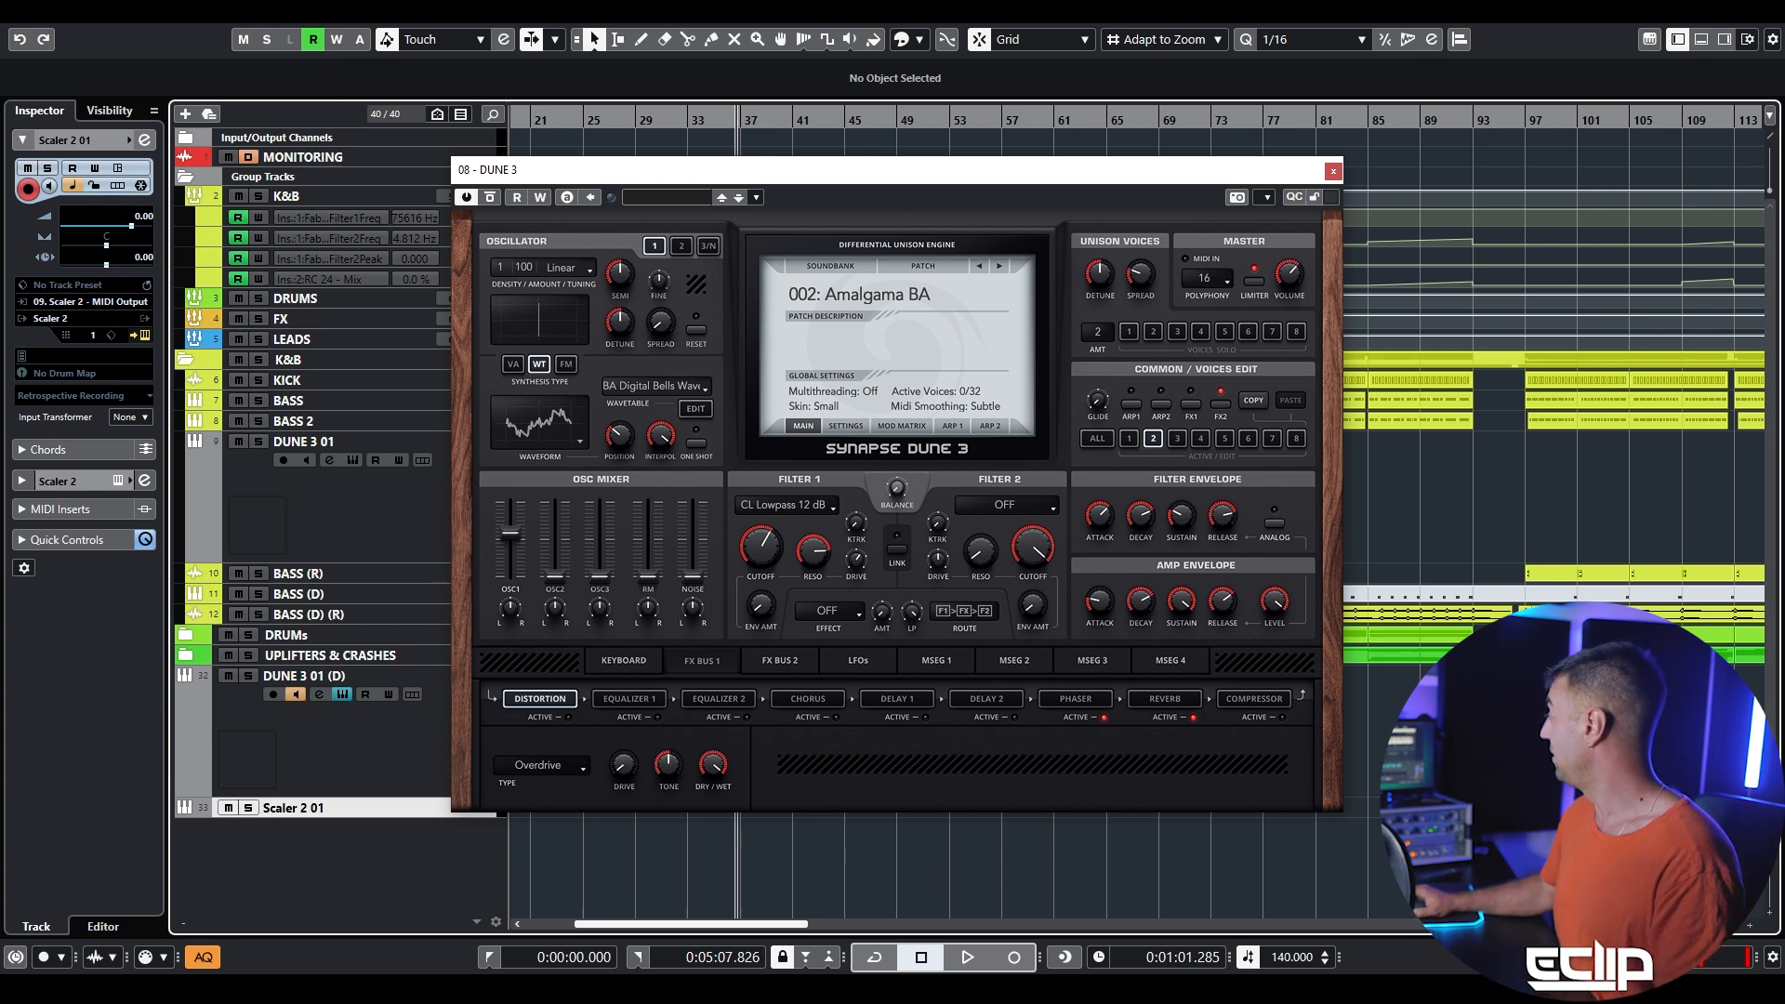
- Audition patch 002: Amalgama BA with the song and advance the synth to 003: Aquarius BA
key(space)
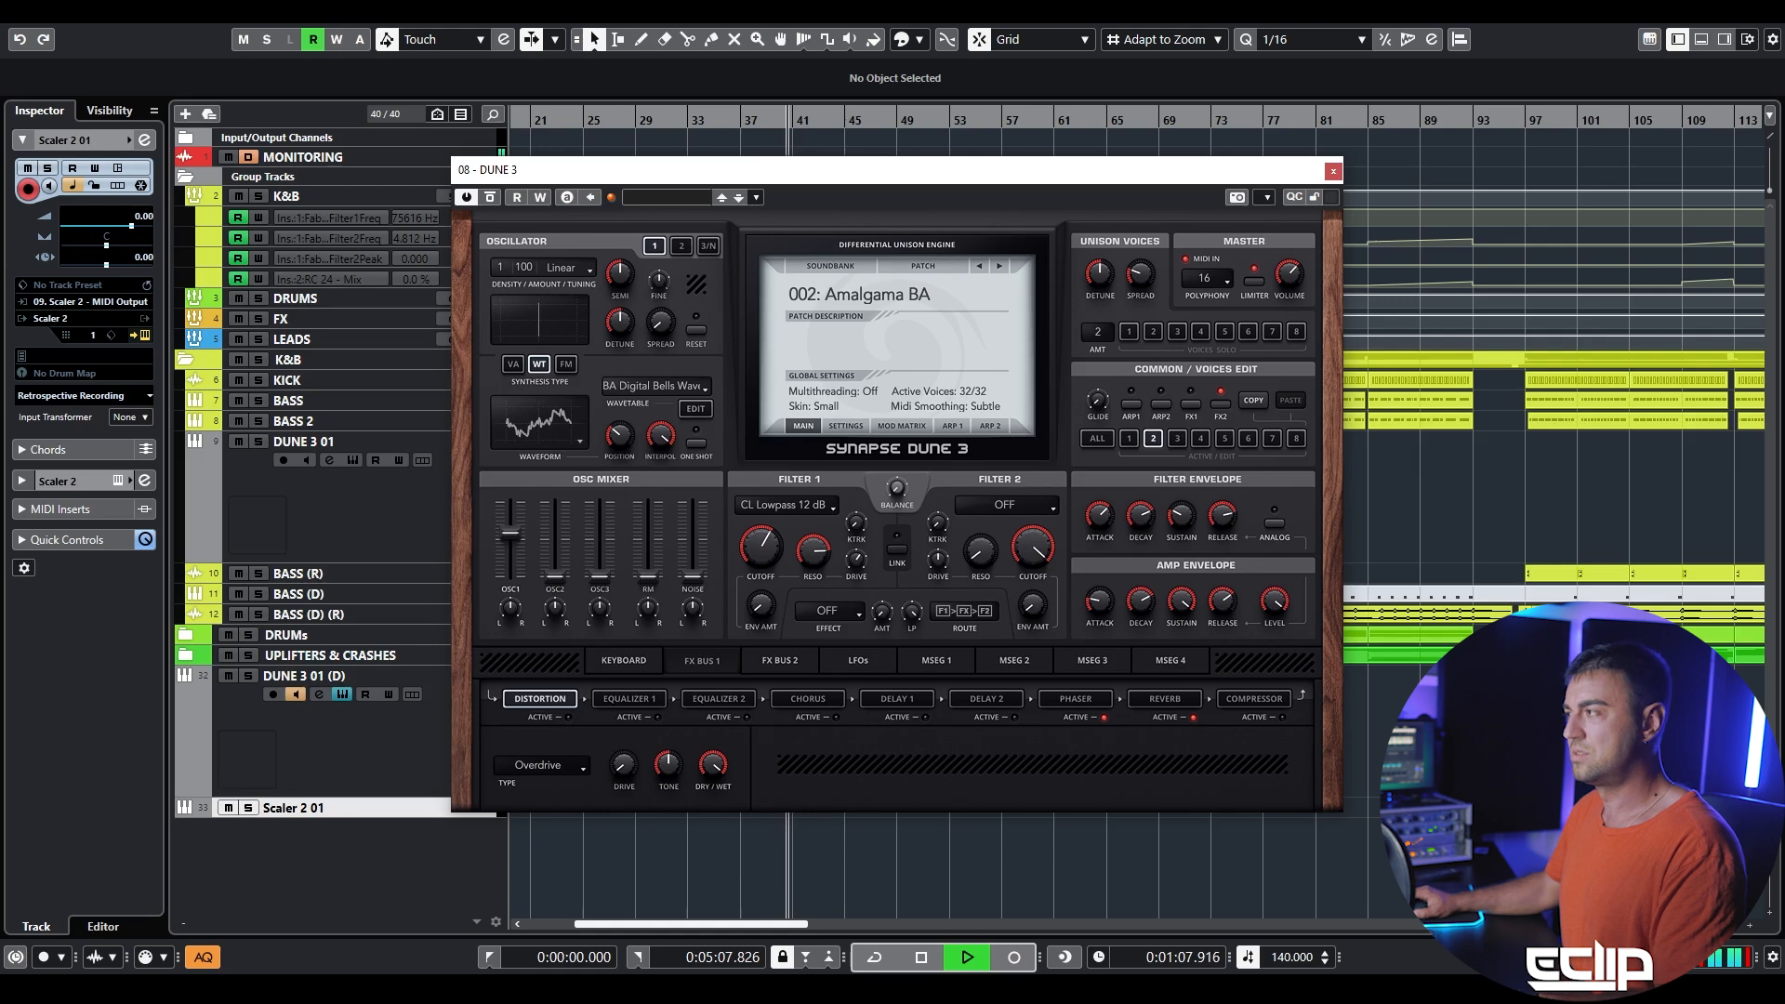
click(409, 714)
key(space)
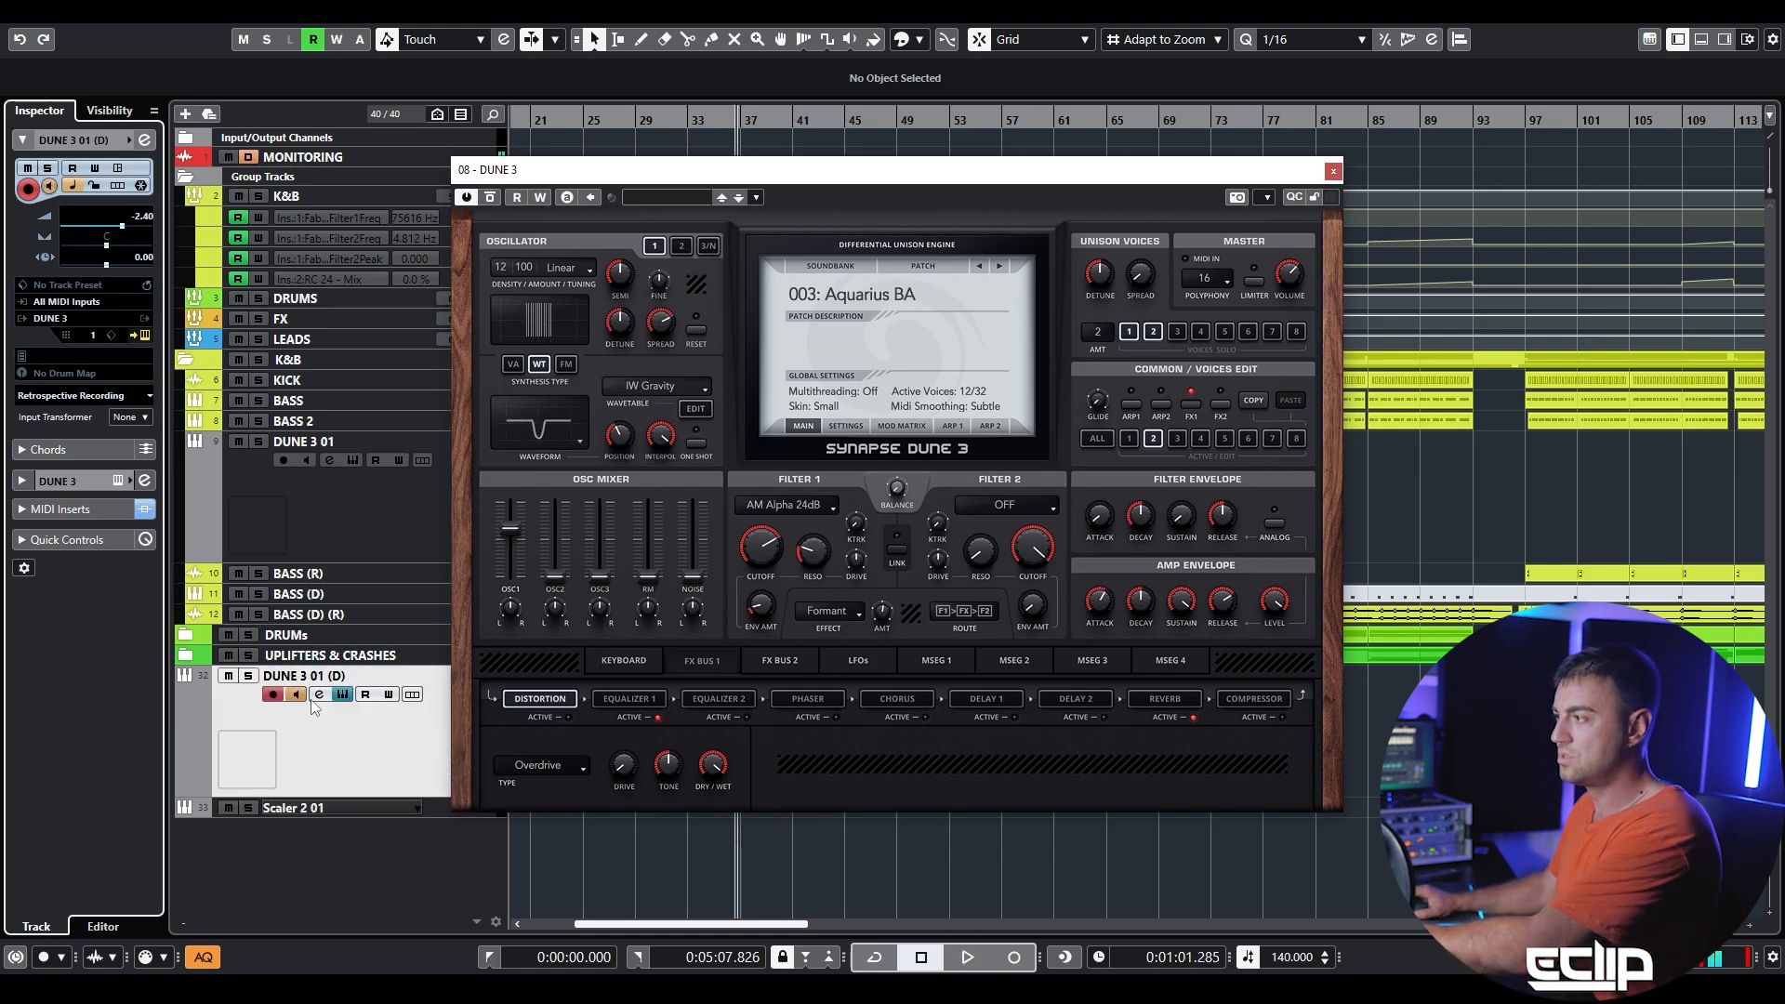
- Set the Scaler 2 01 track's input to All MIDI Inputs and DUNE 3 01 (D)'s input to Scaler 2 - MIDI Output
click(342, 809)
click(360, 756)
click(357, 808)
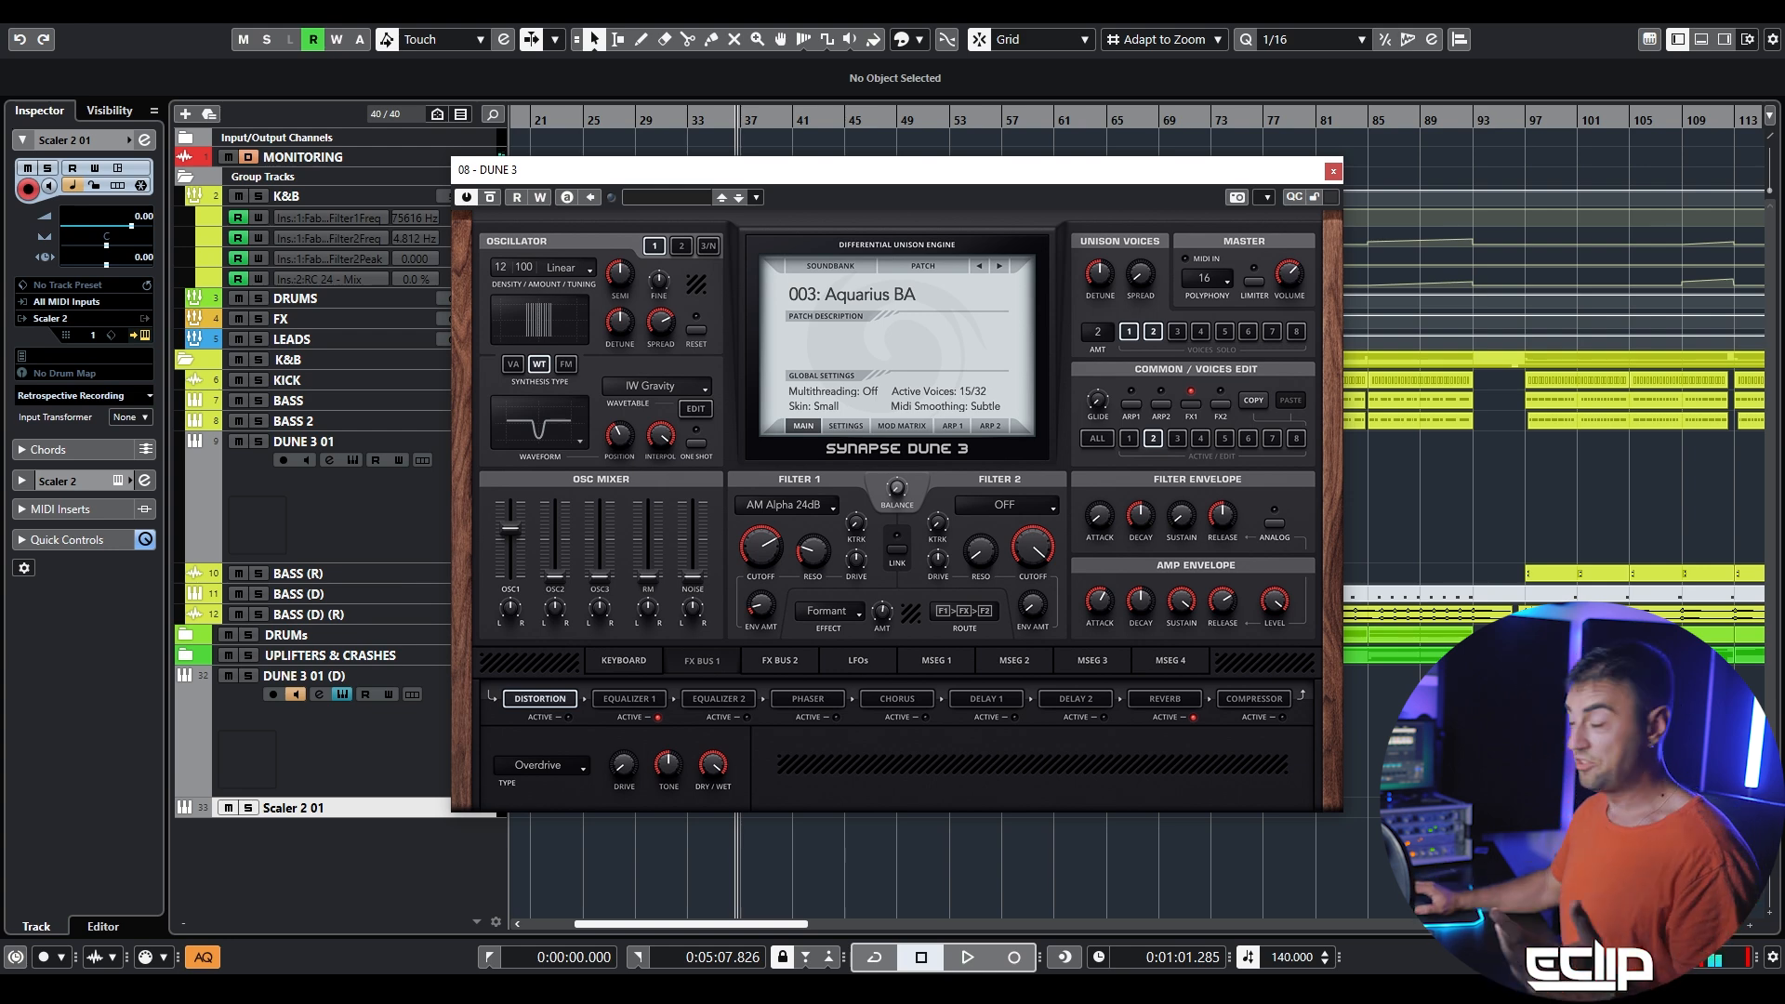
- Audition the patches up to 005: Astral Flight BA and set the DUNE 3 01 (D) channel volume to 2.92
key(space)
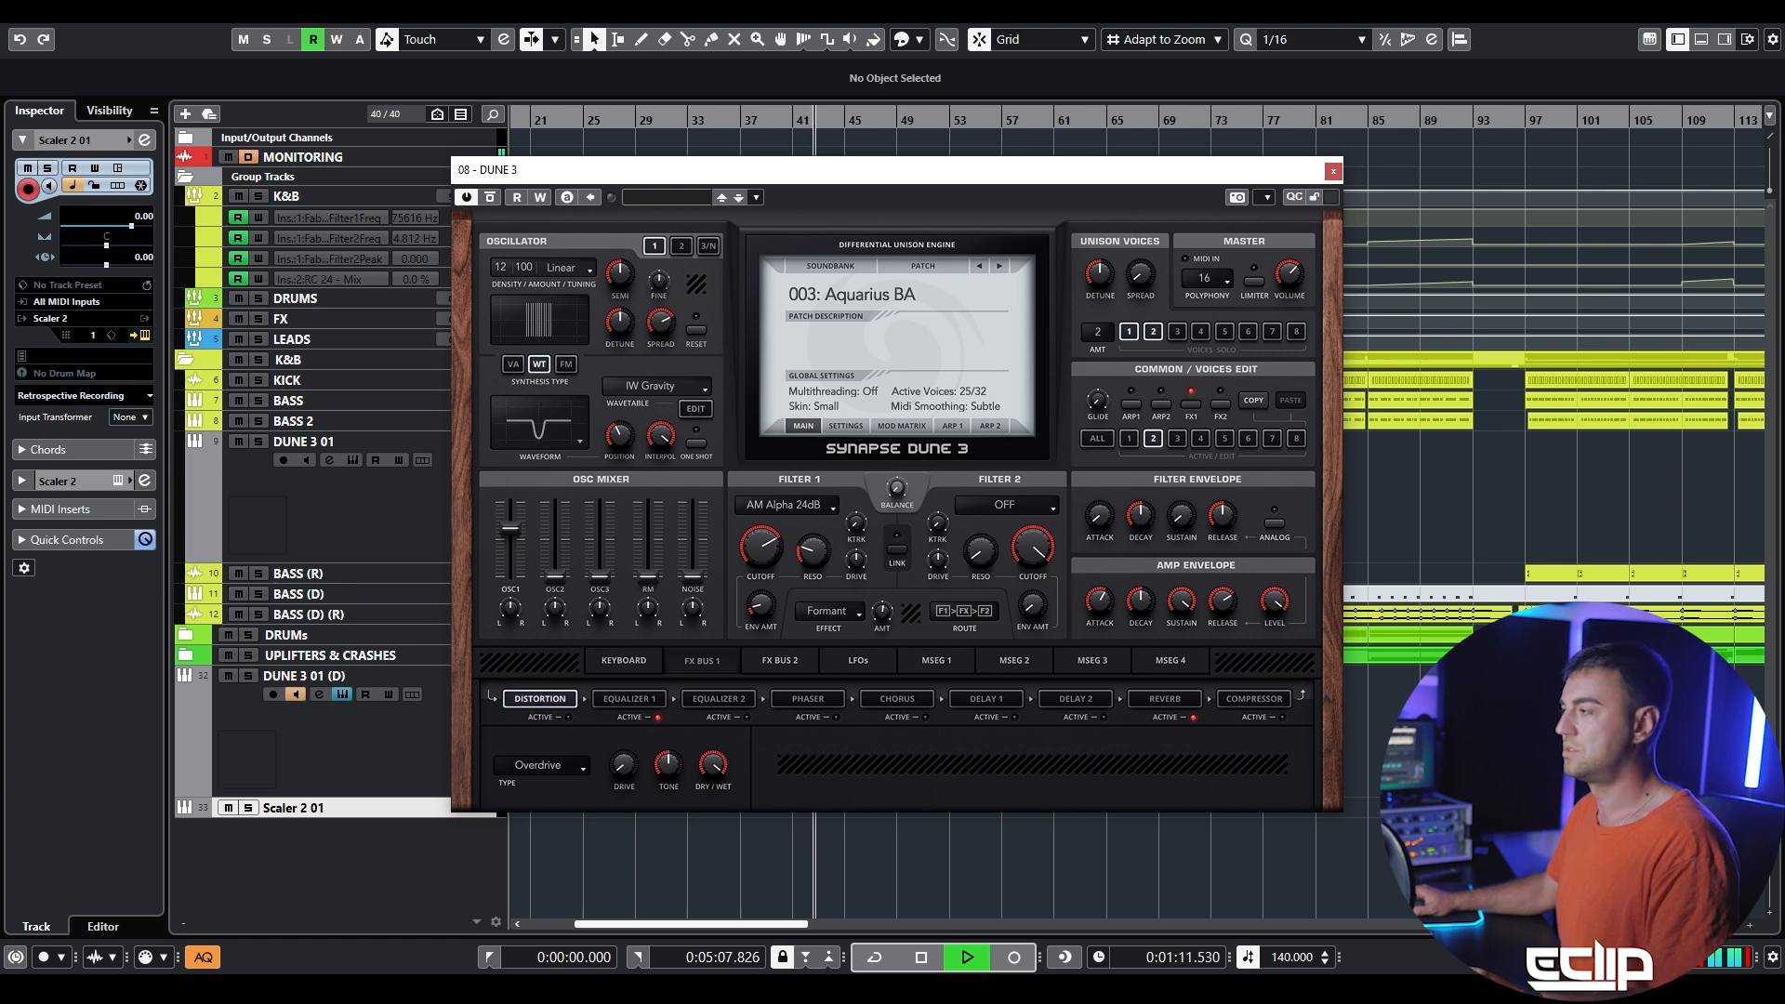
click(999, 266)
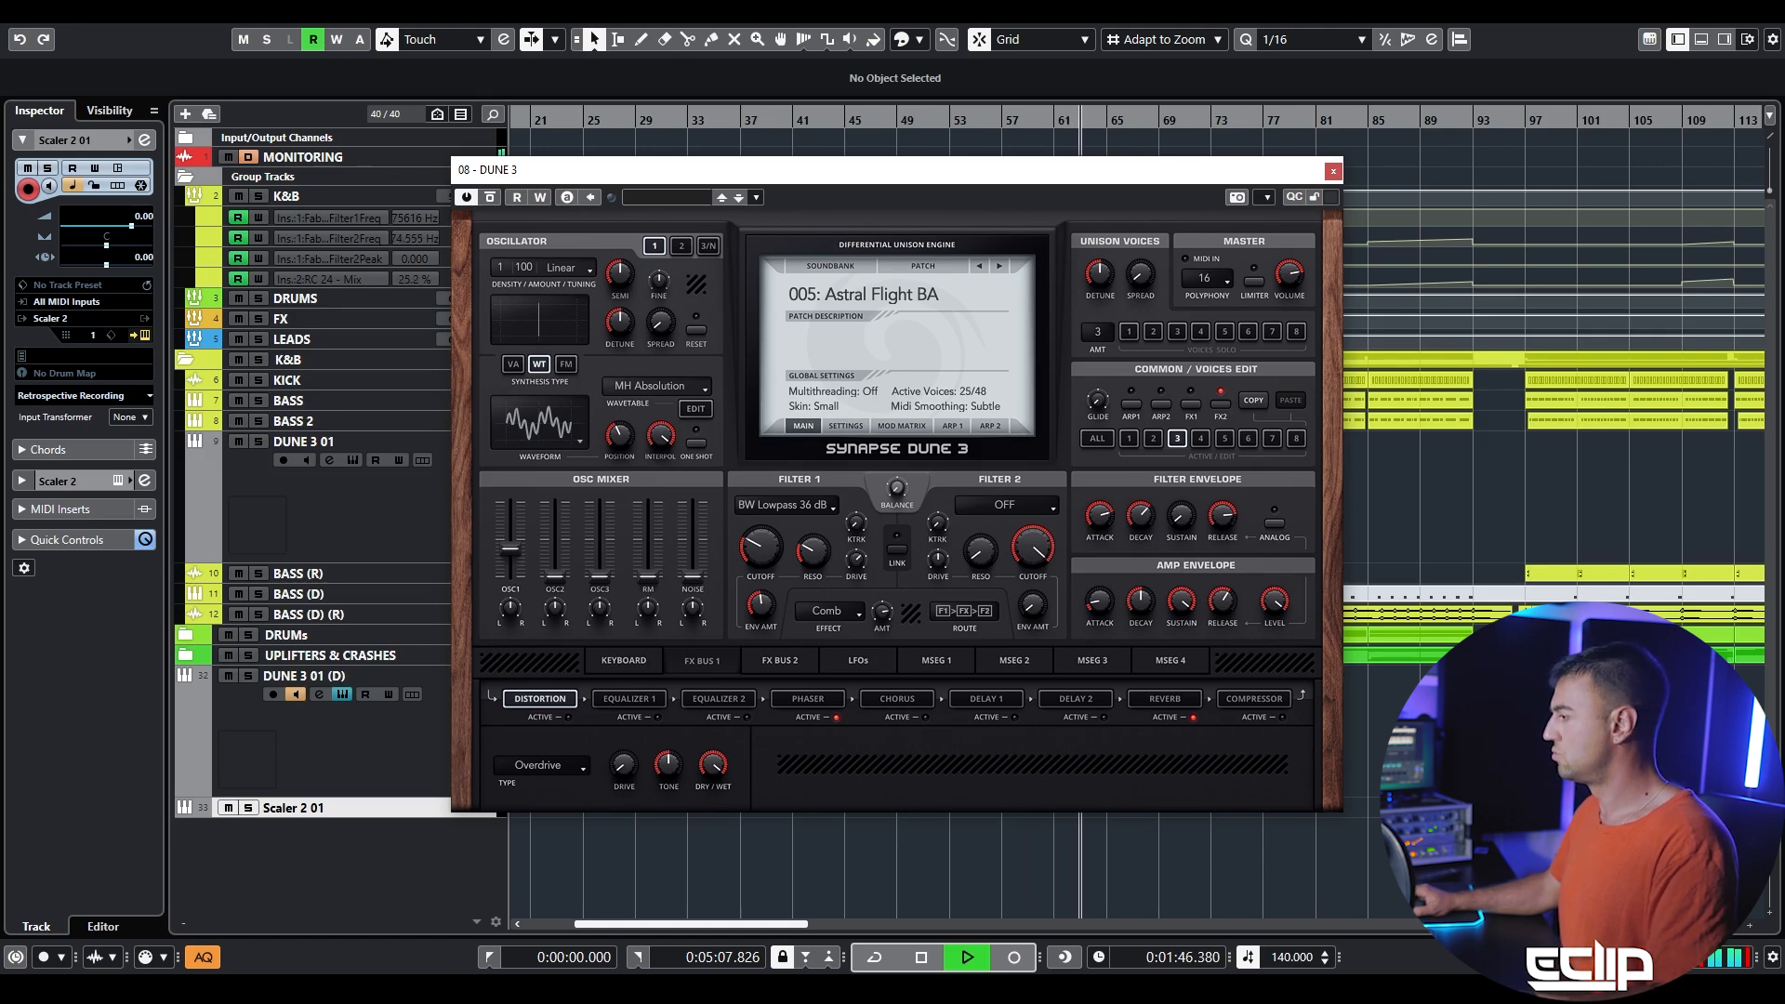
click(319, 695)
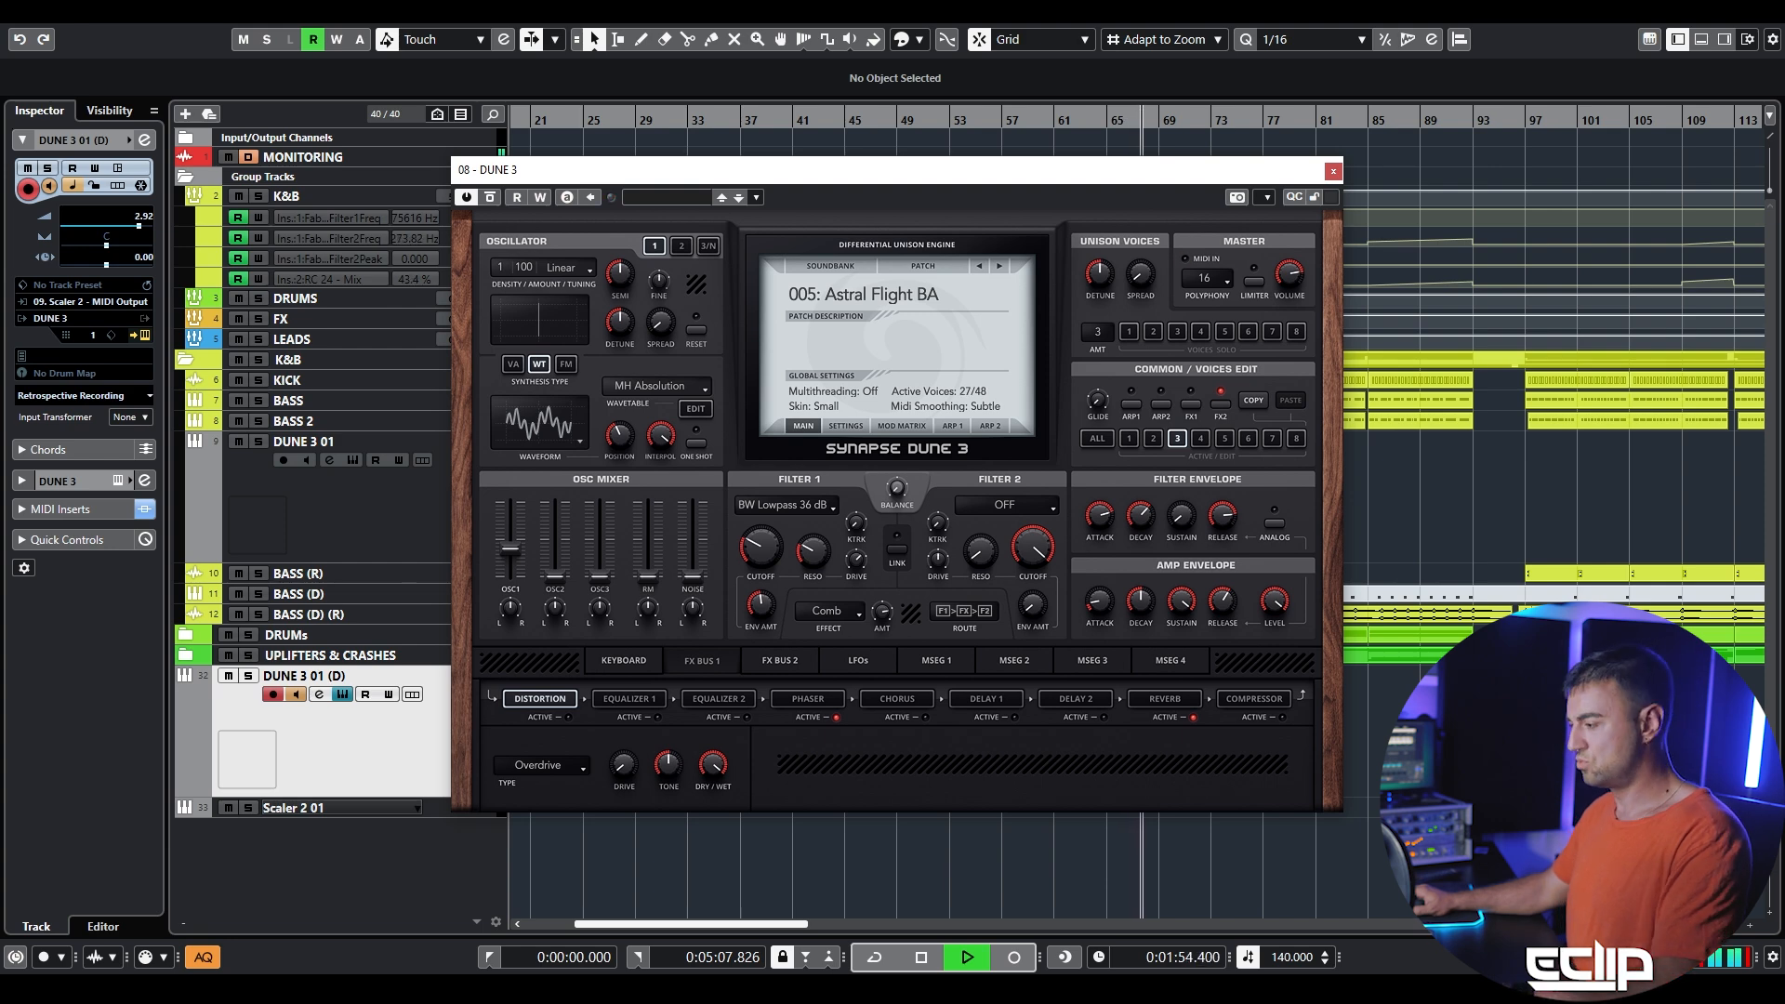
key(space)
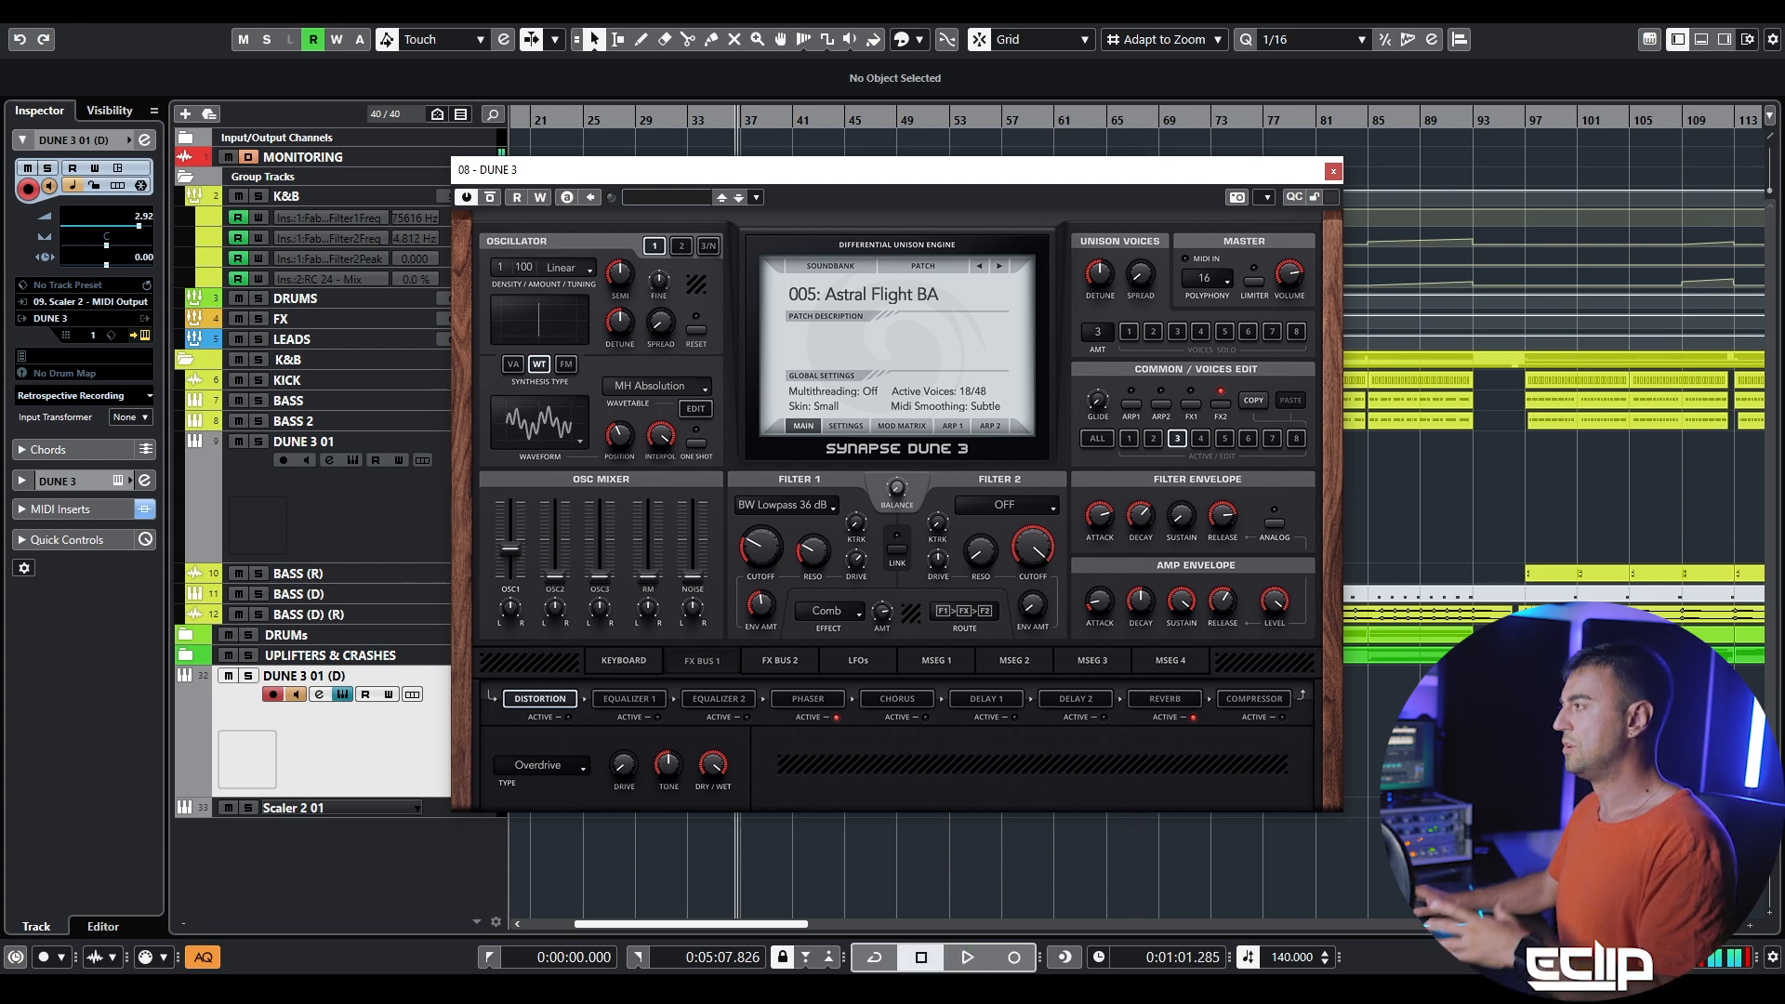
- Audition the following patches up to 009: Constellation BA with DUNE 3 01 (D) and Scaler 2 01 soloed, repositioning the synth window
click(1001, 267)
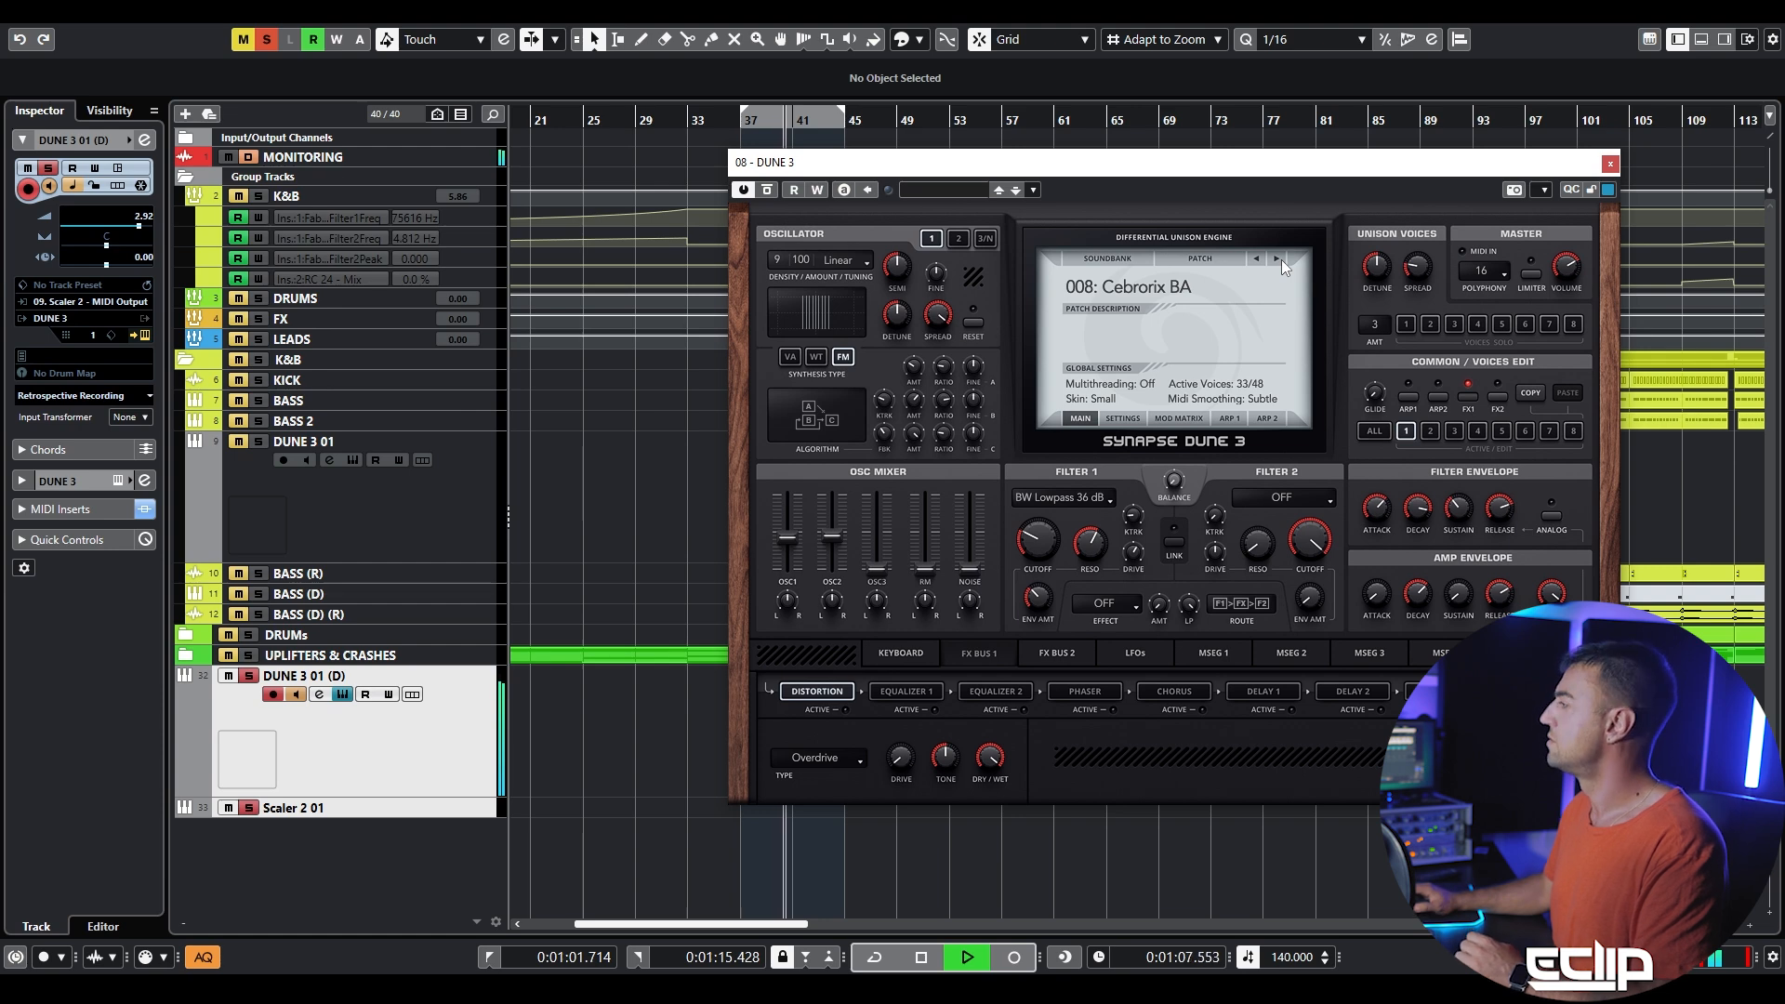
click(1281, 259)
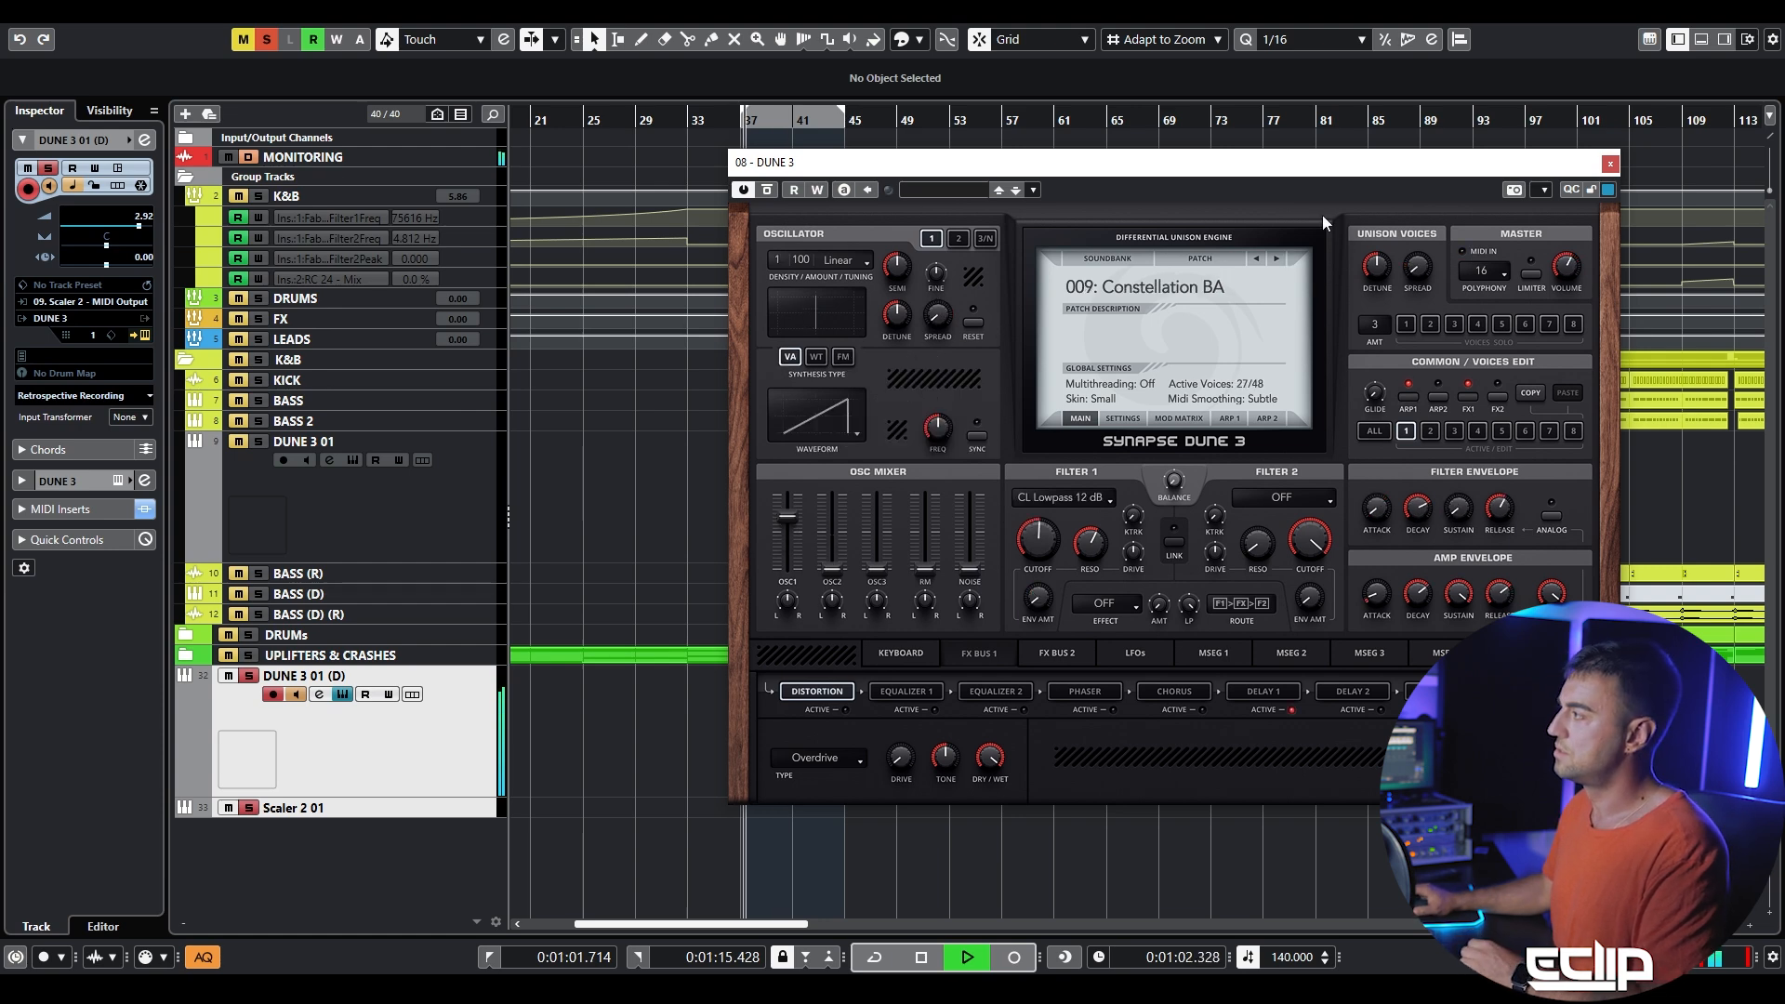
drag(1250, 163, 1405, 132)
key(space)
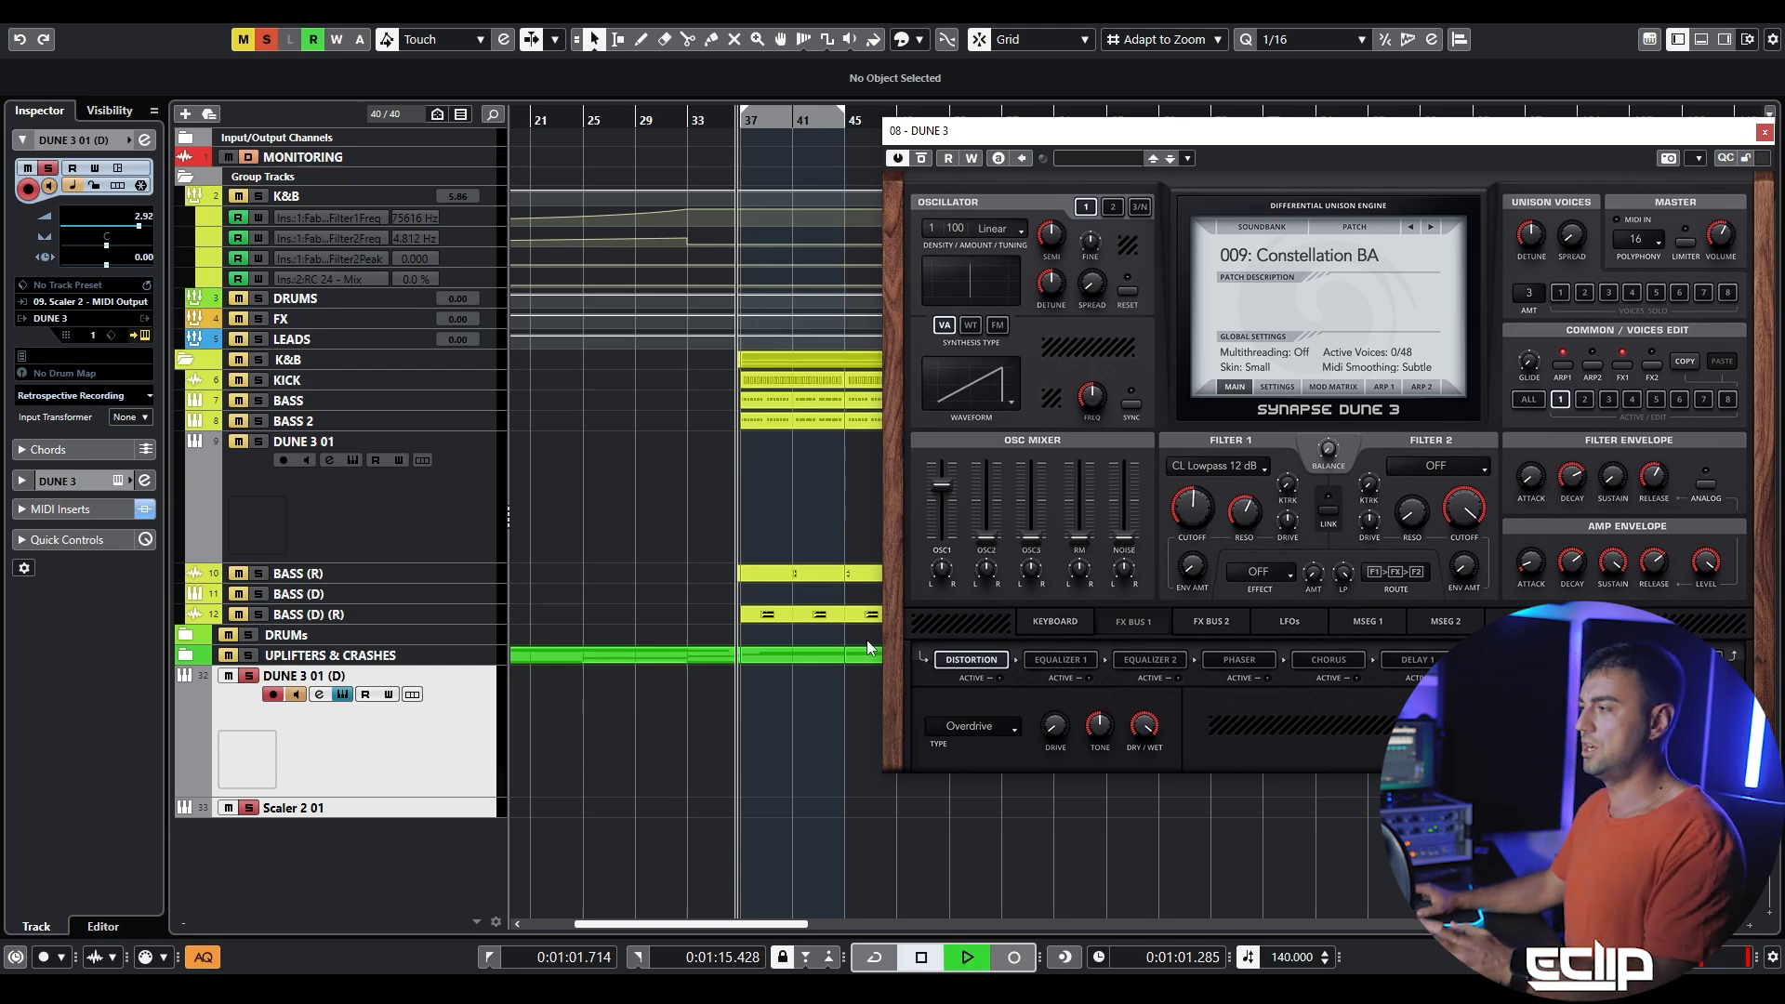
key(space)
drag(1404, 135, 1354, 195)
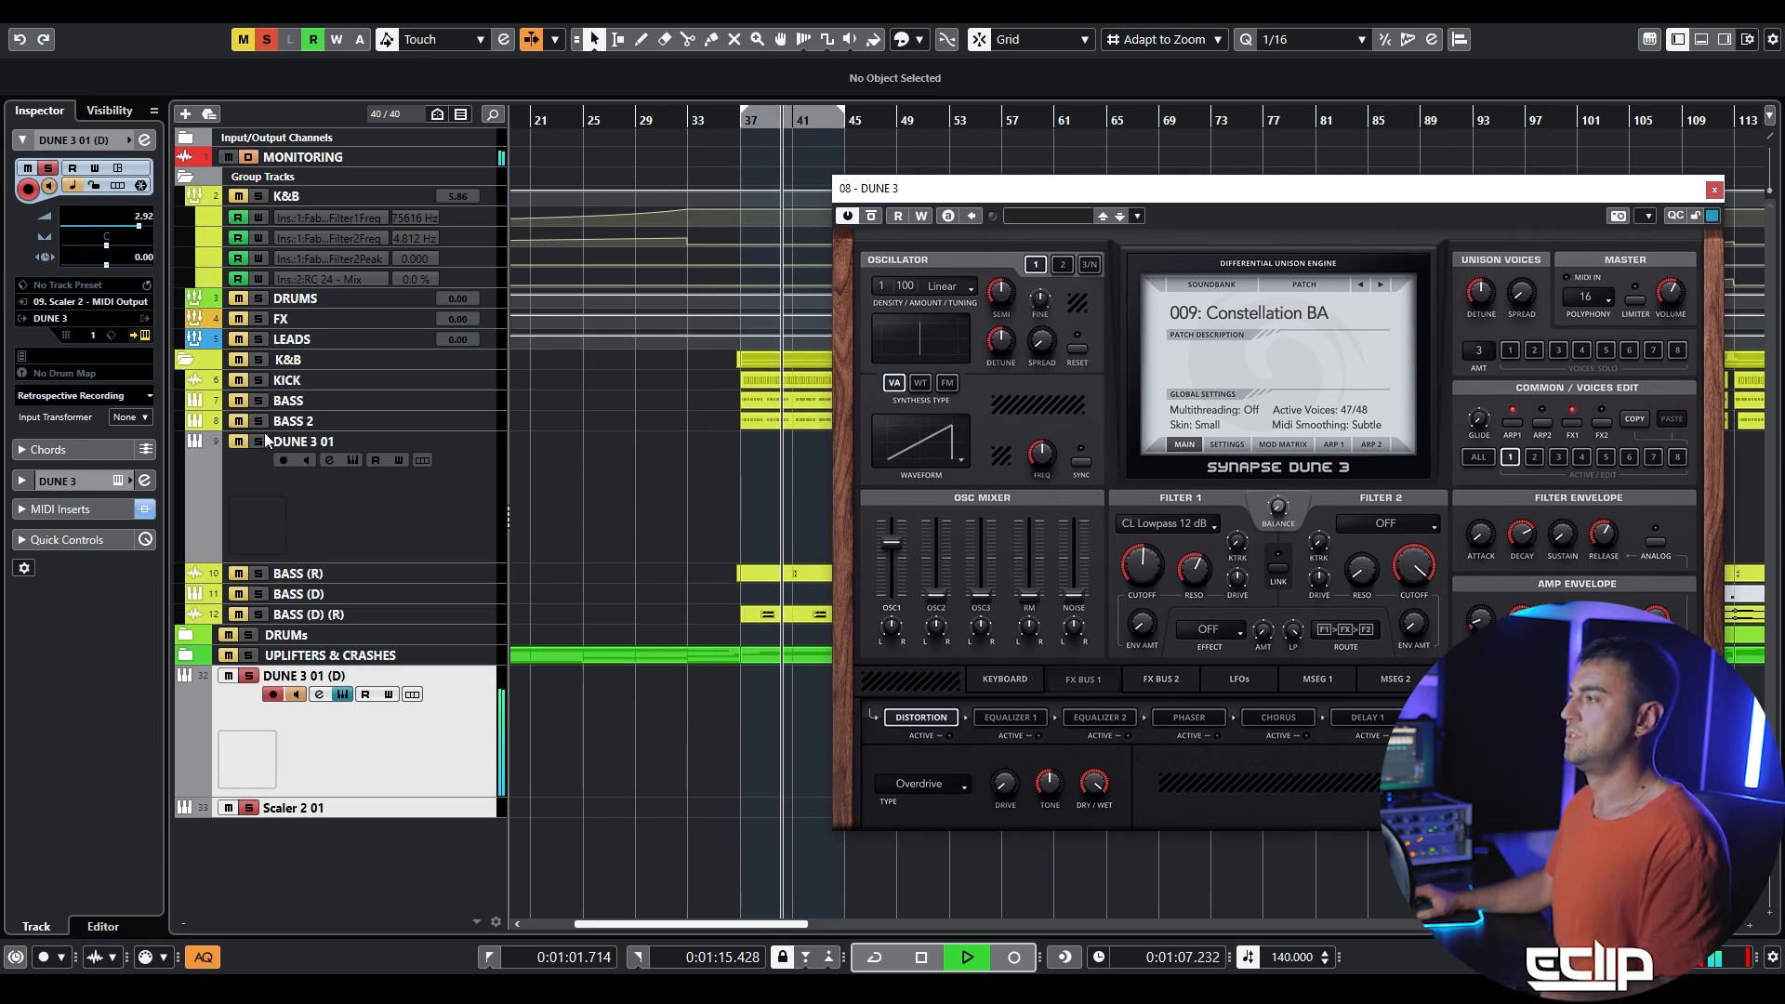
- Solo the K&B tracks alongside the synth tracks and record-enable the DUNE 3 01 track, closing the synth window
click(350, 508)
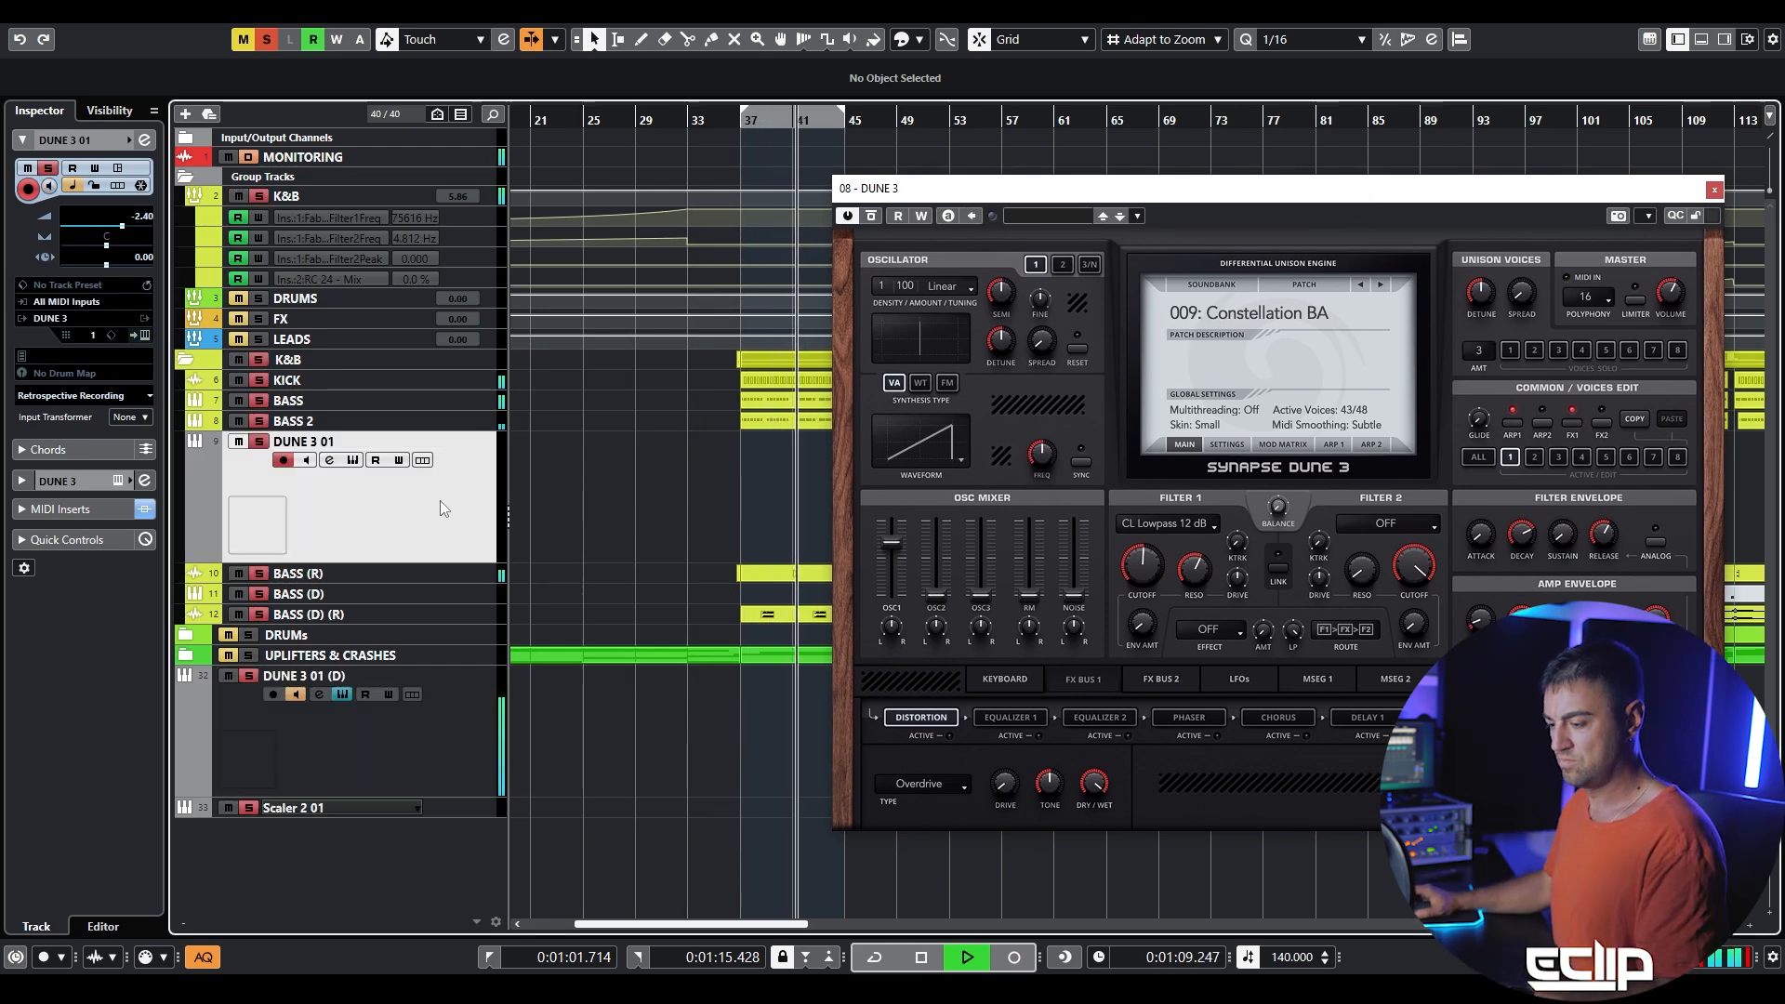
click(454, 807)
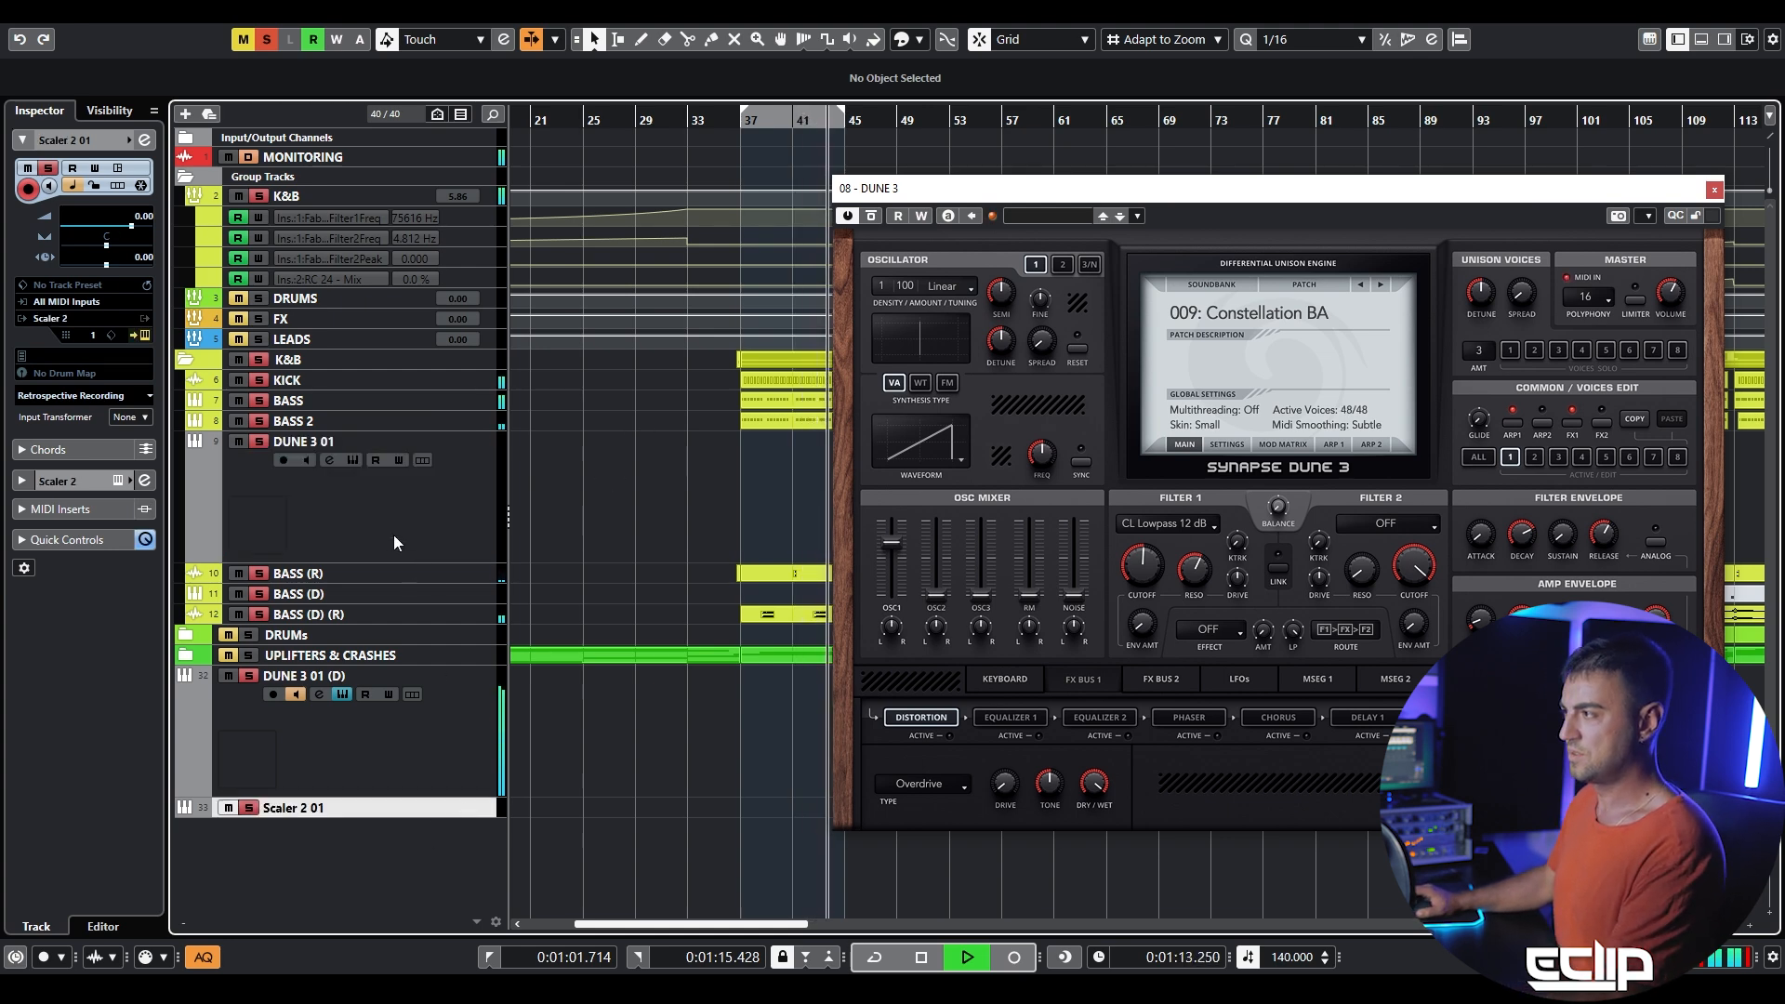
click(284, 460)
click(324, 504)
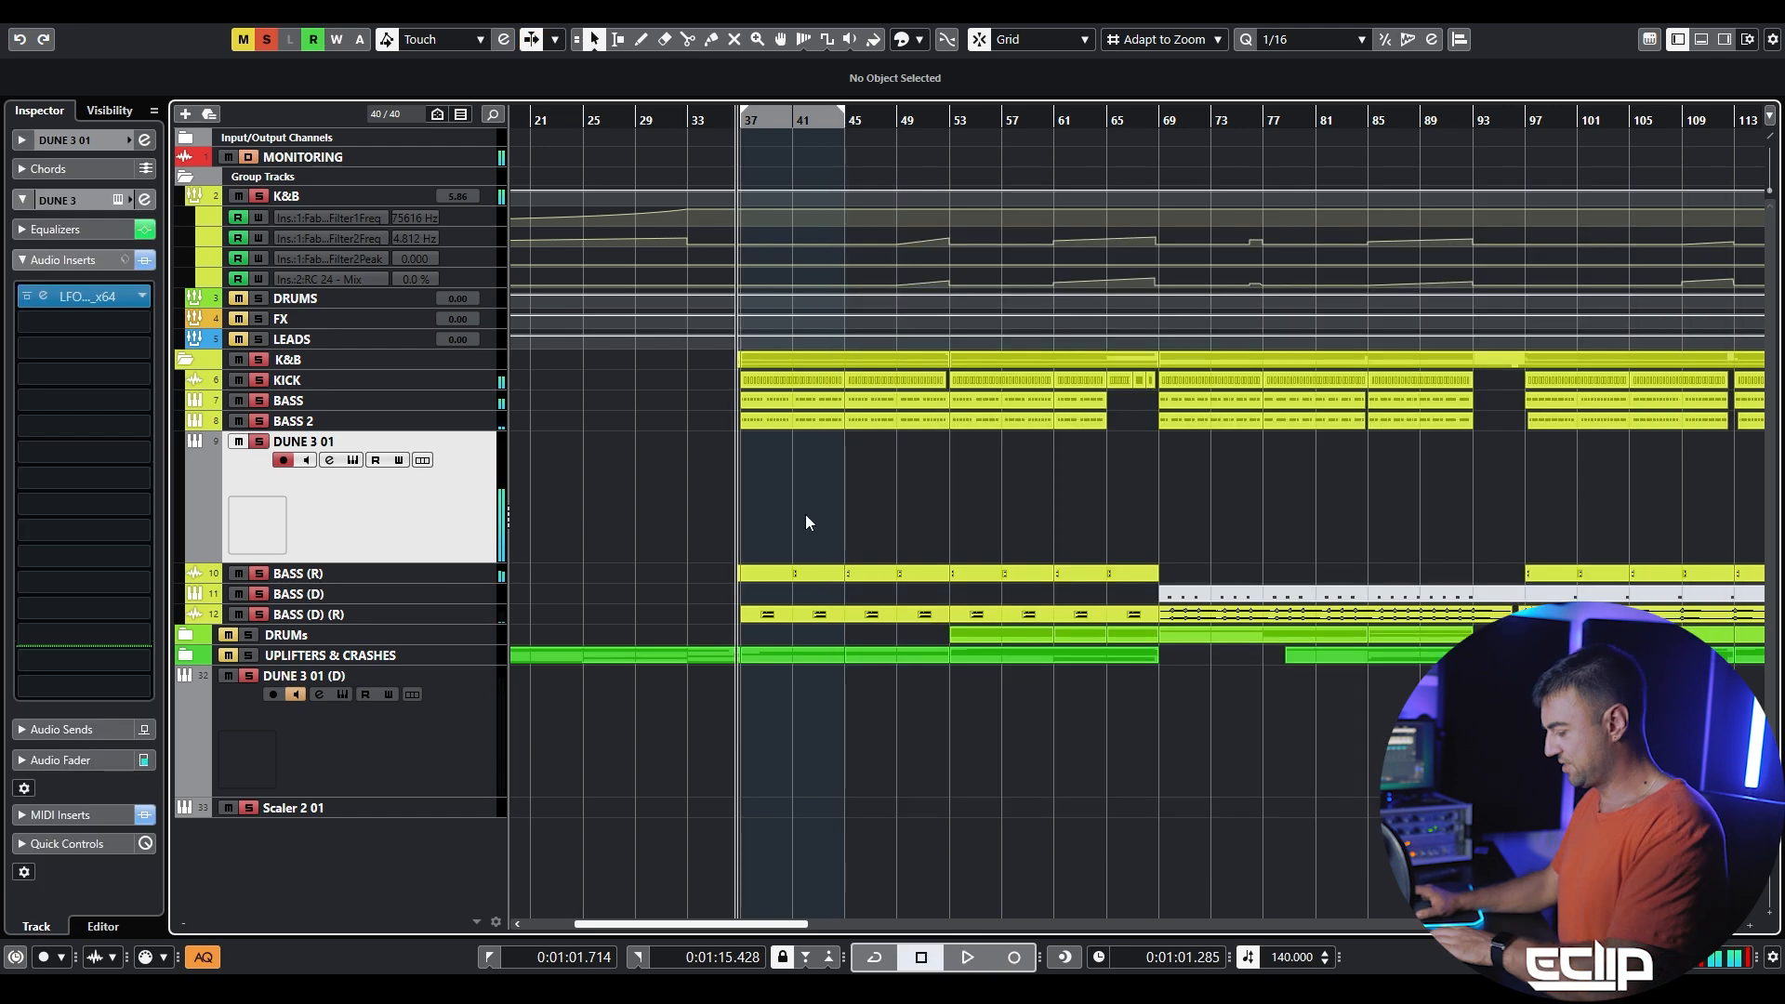
- Turn on cycle playback and audition patch 010: Cugniahiri BA in the DUNE 3 01 (D) track's synth
key(KP_Divide)
click(381, 766)
click(342, 695)
key(space)
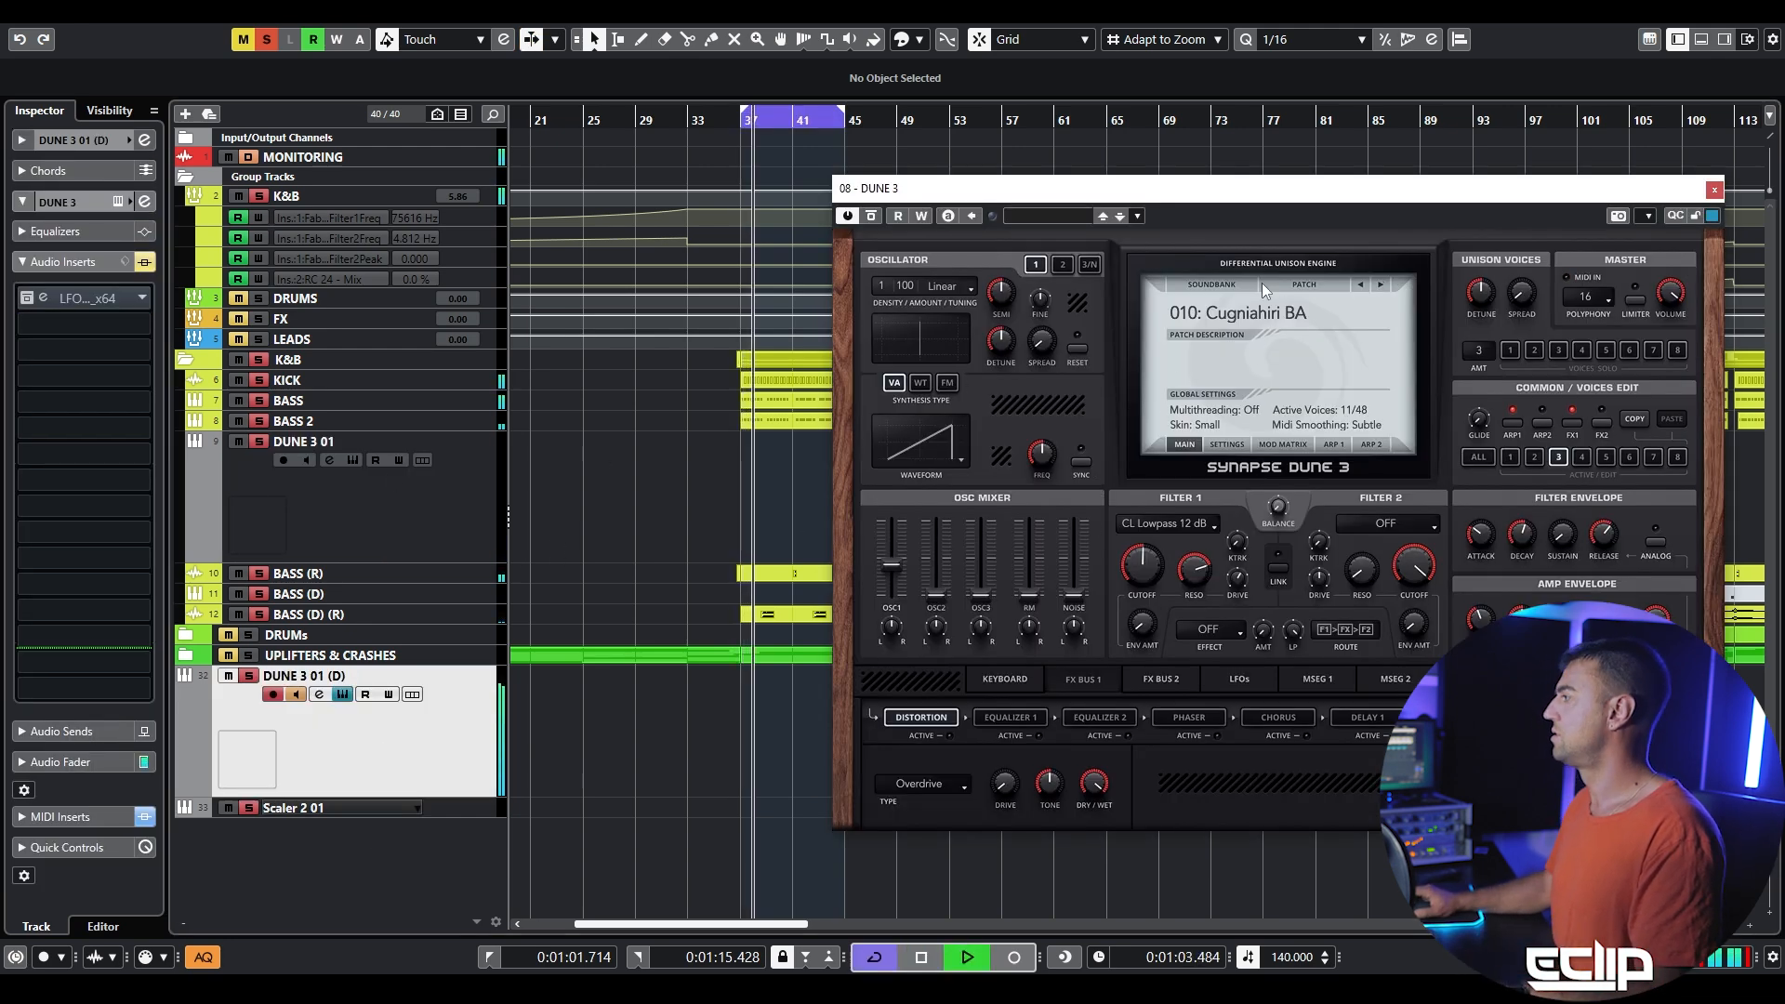
key(space)
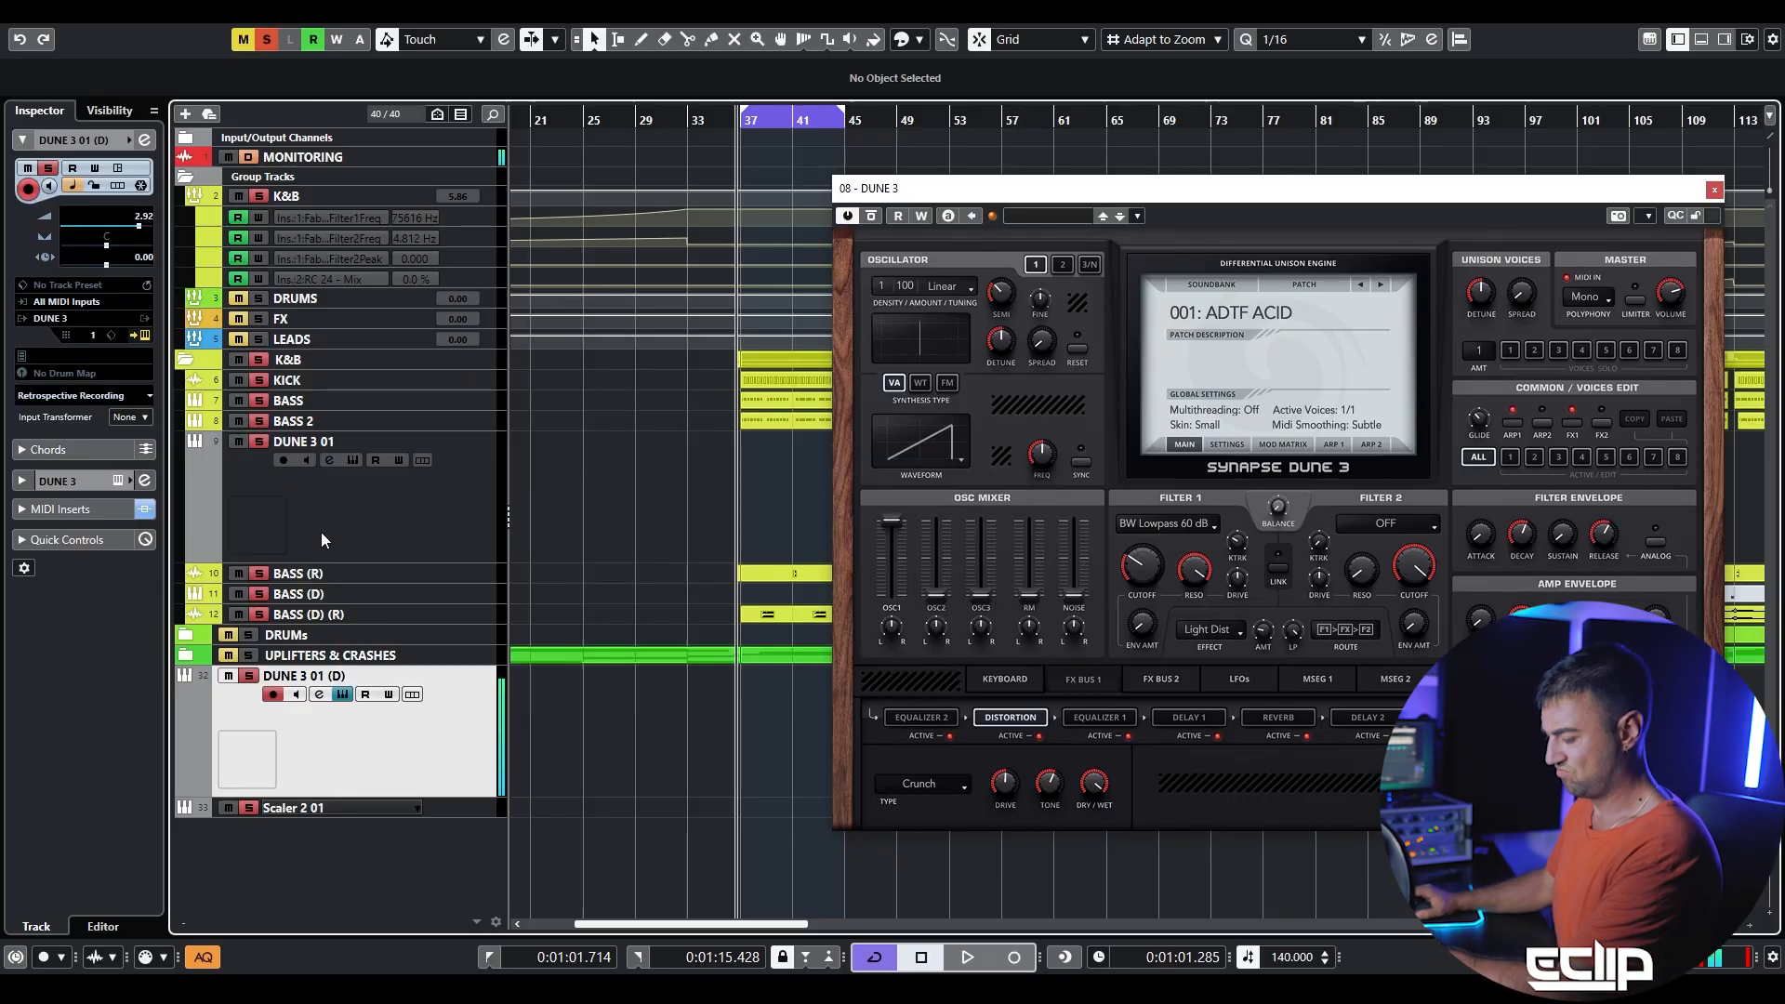
- Check the DUNE 3 01 (D) channel's frequency spectrum and sweep Filter 1's cutoff on patch 001: ADTF ACID
click(319, 694)
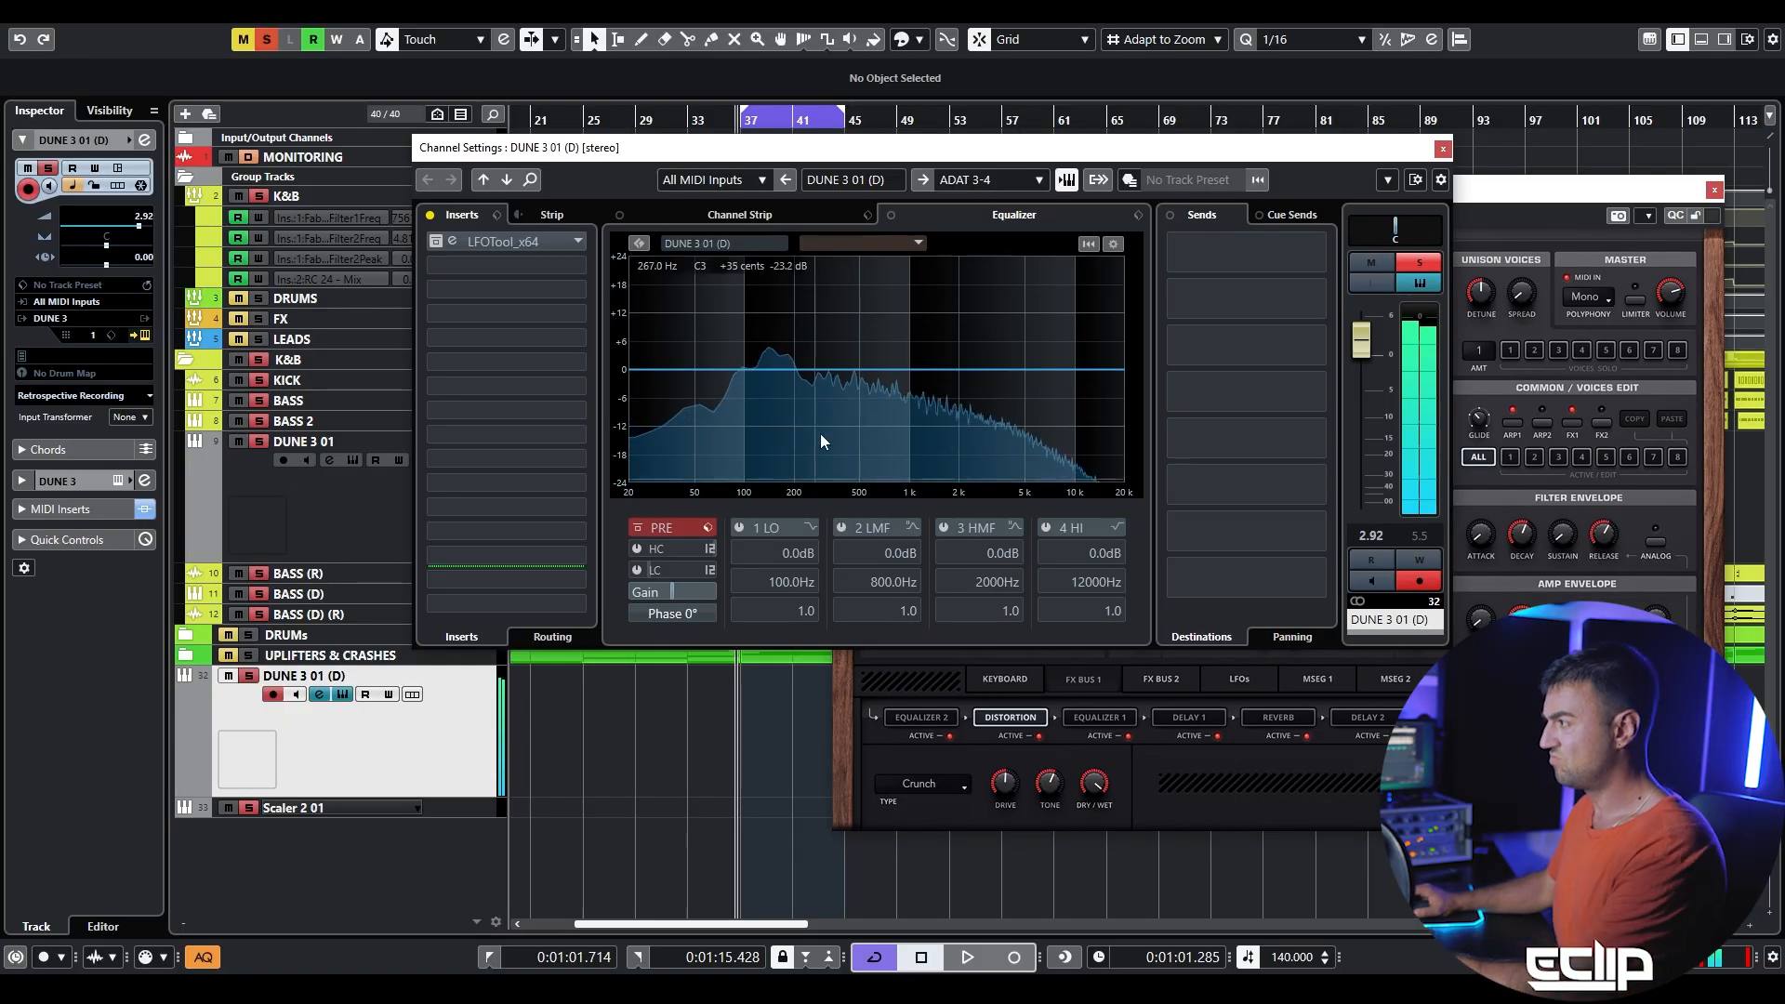
click(1443, 150)
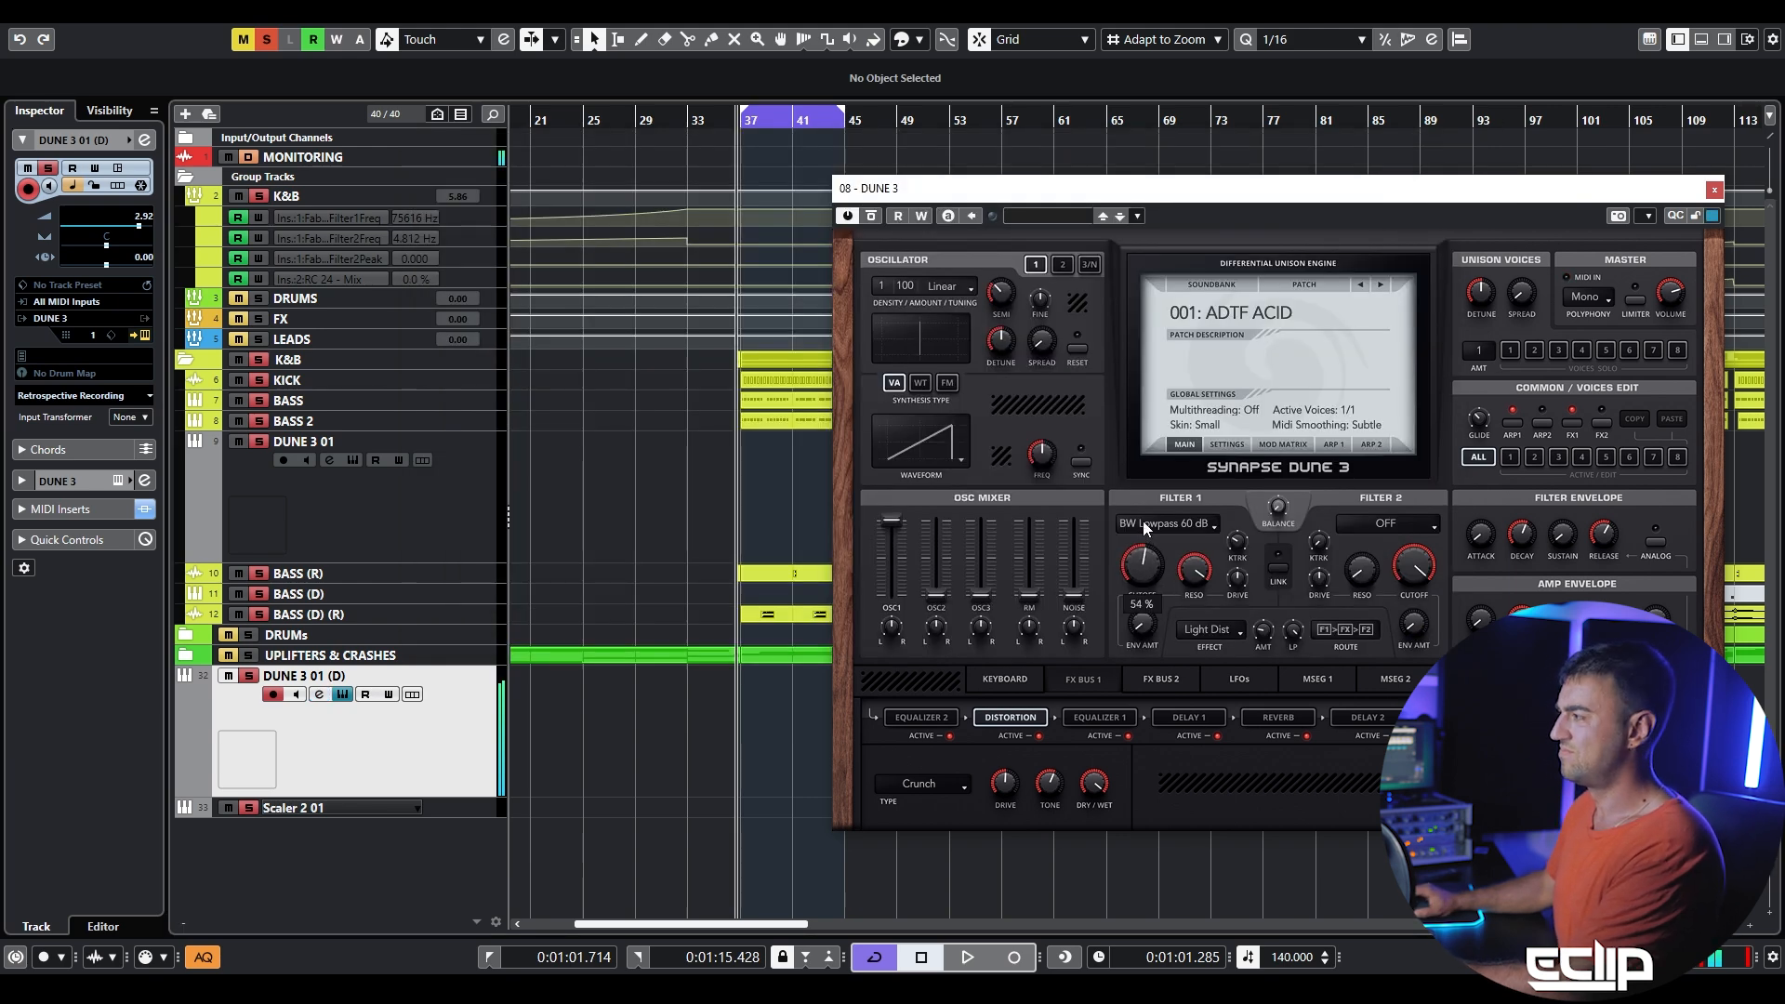
drag(1149, 504, 1154, 485)
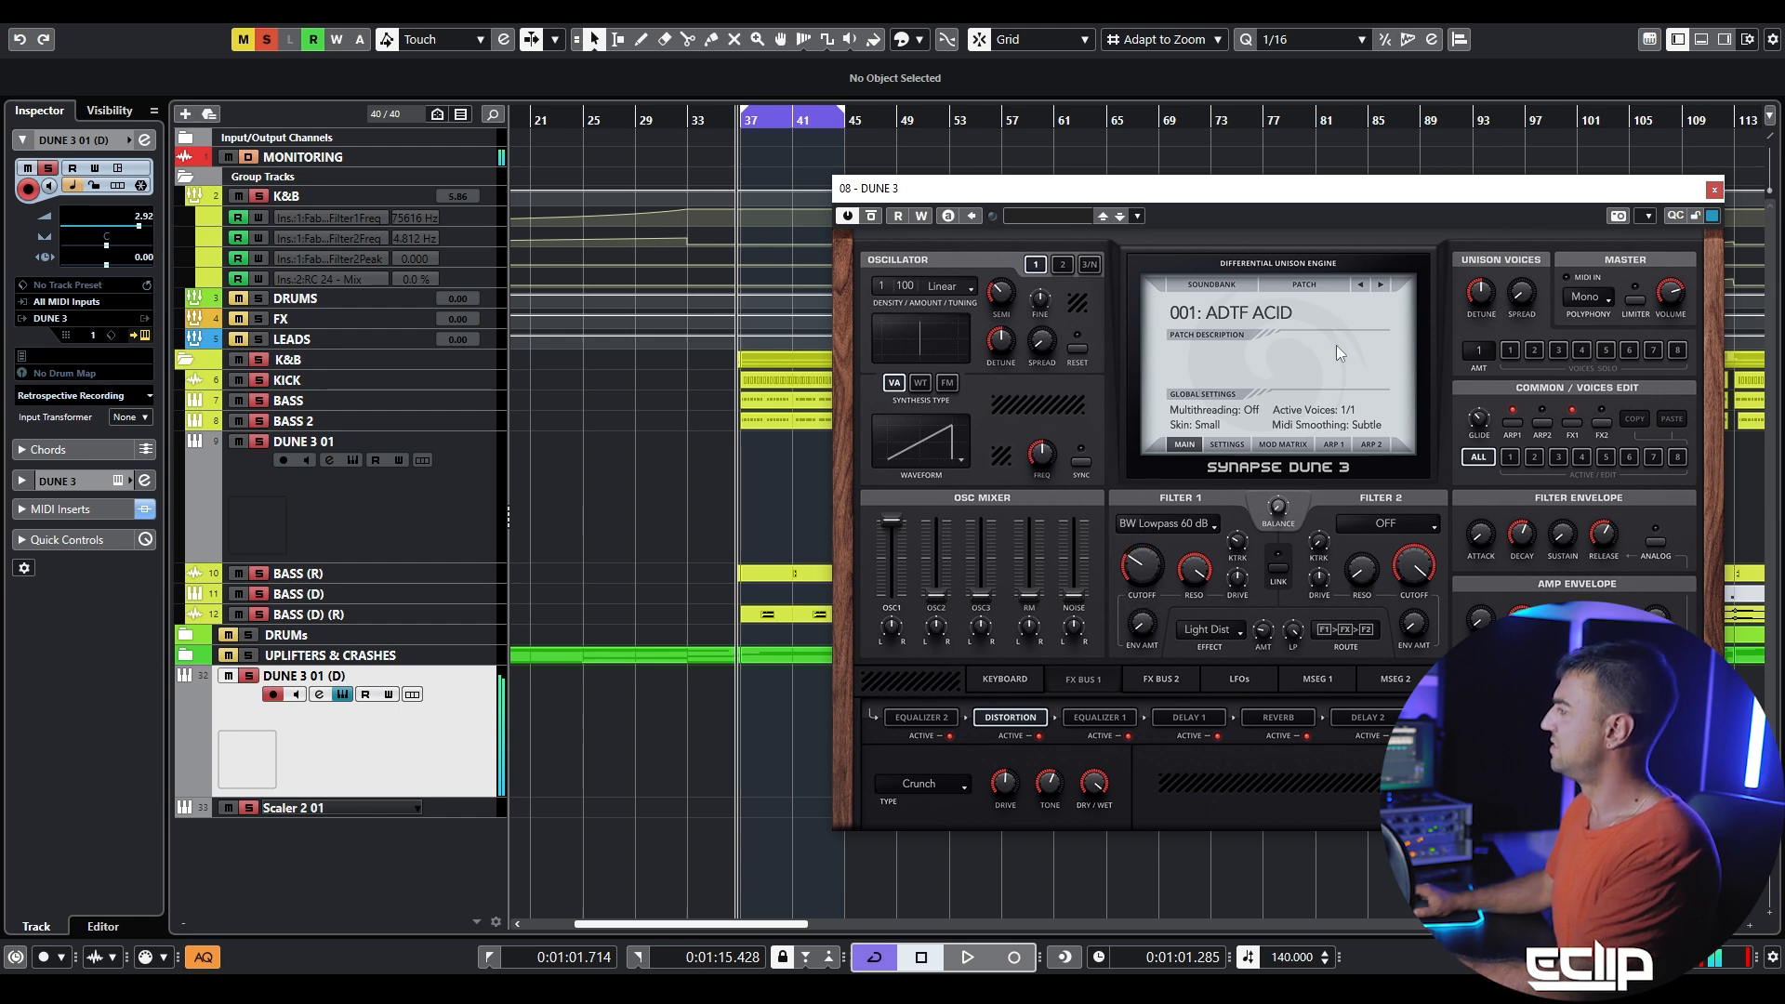
- Load patch 002: ADTF ACID and sweep its Filter 1 cutoff up to about 75%
click(1379, 284)
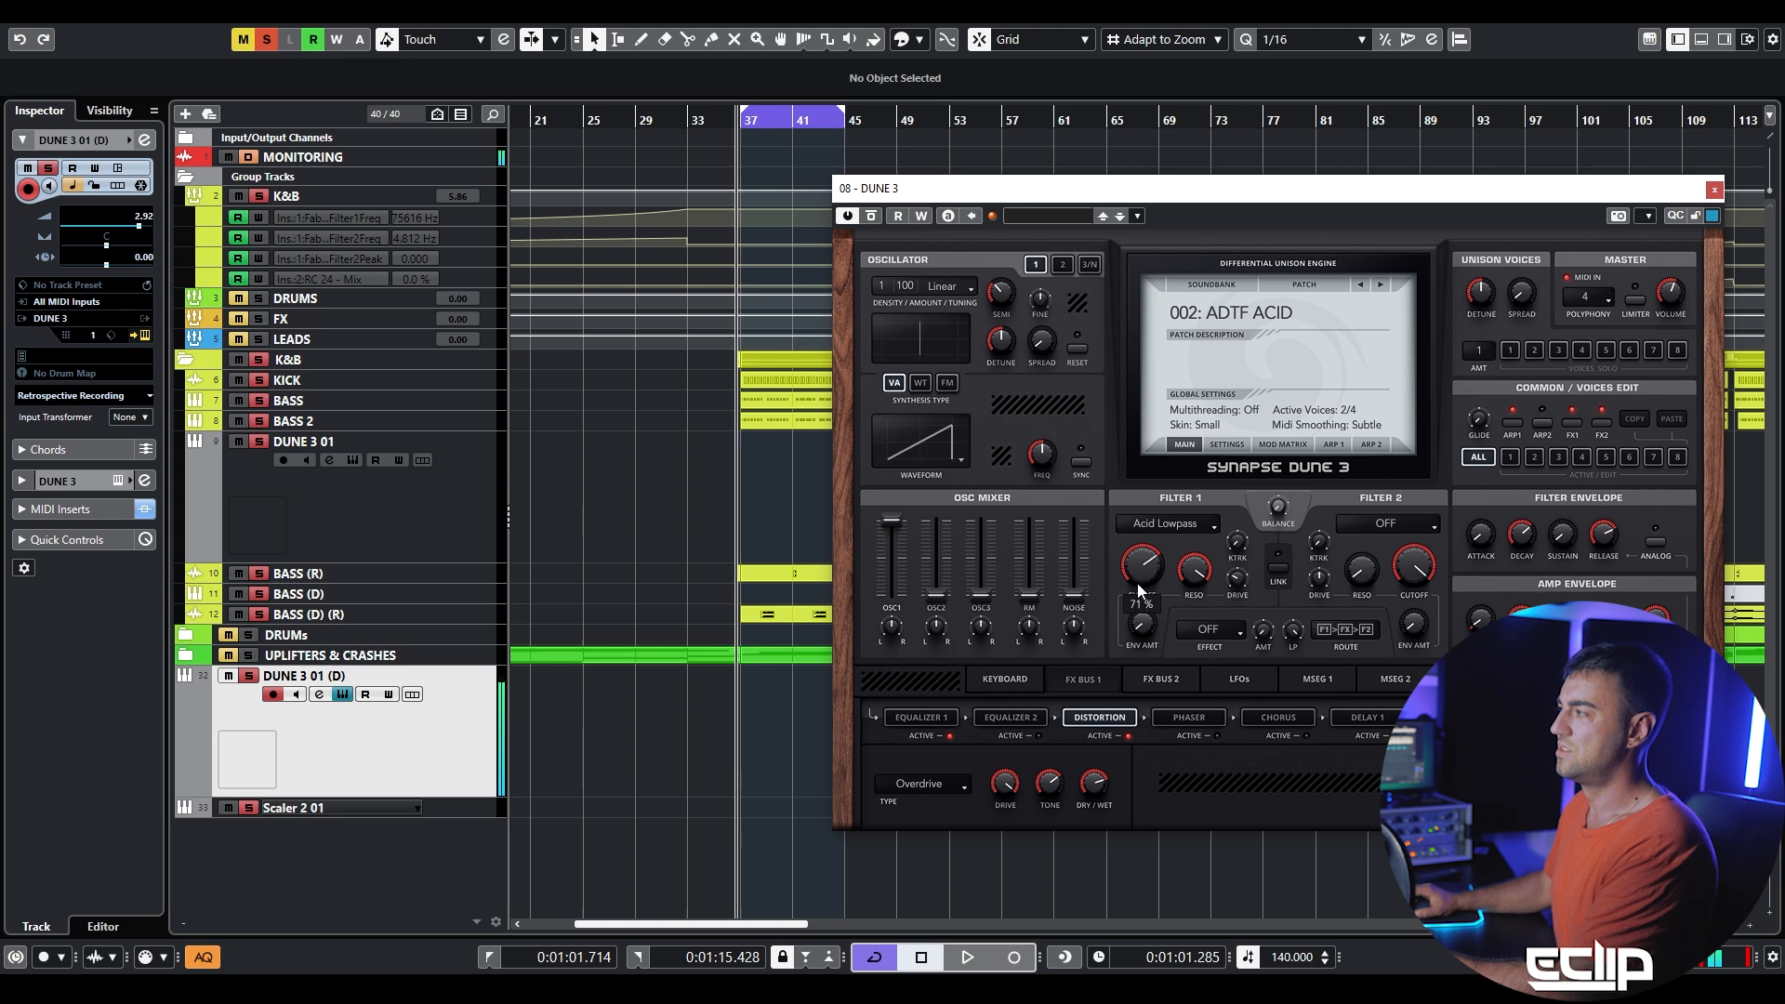
drag(1164, 566, 1175, 539)
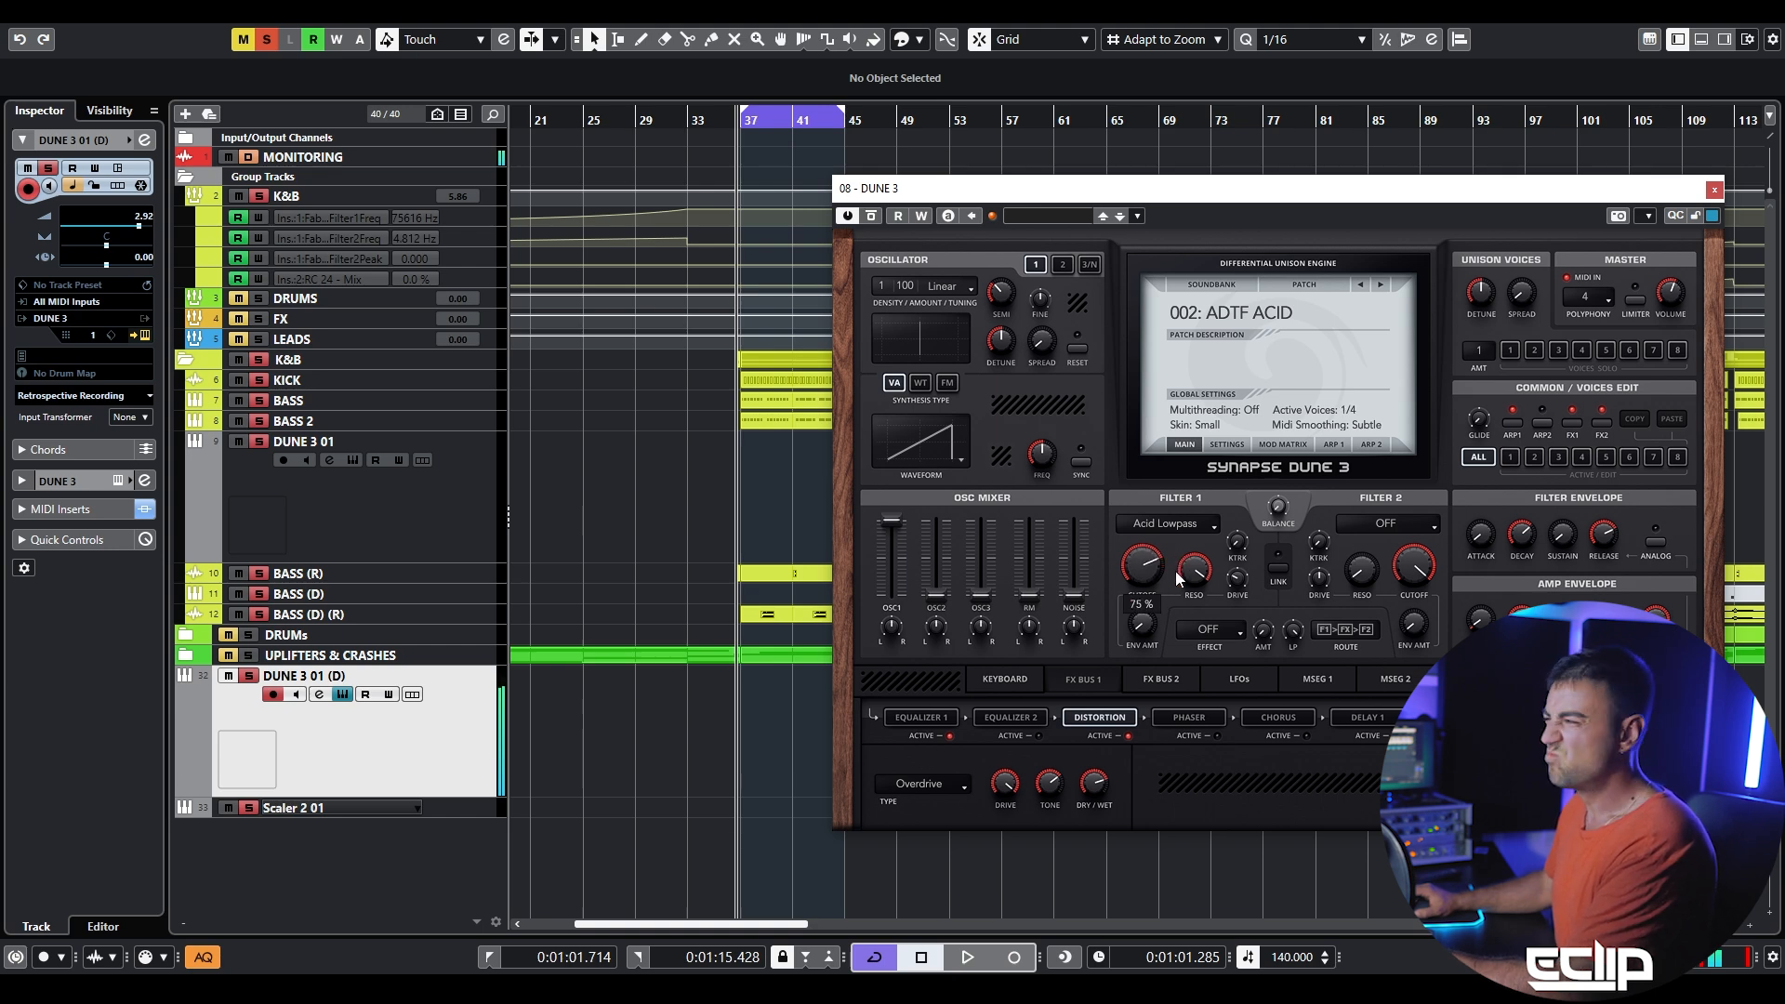
- Load patch 003: ADTF ACID and raise its reverb's HF damp and its Filter 1 cutoff, the cutoff to about 60%
click(1379, 283)
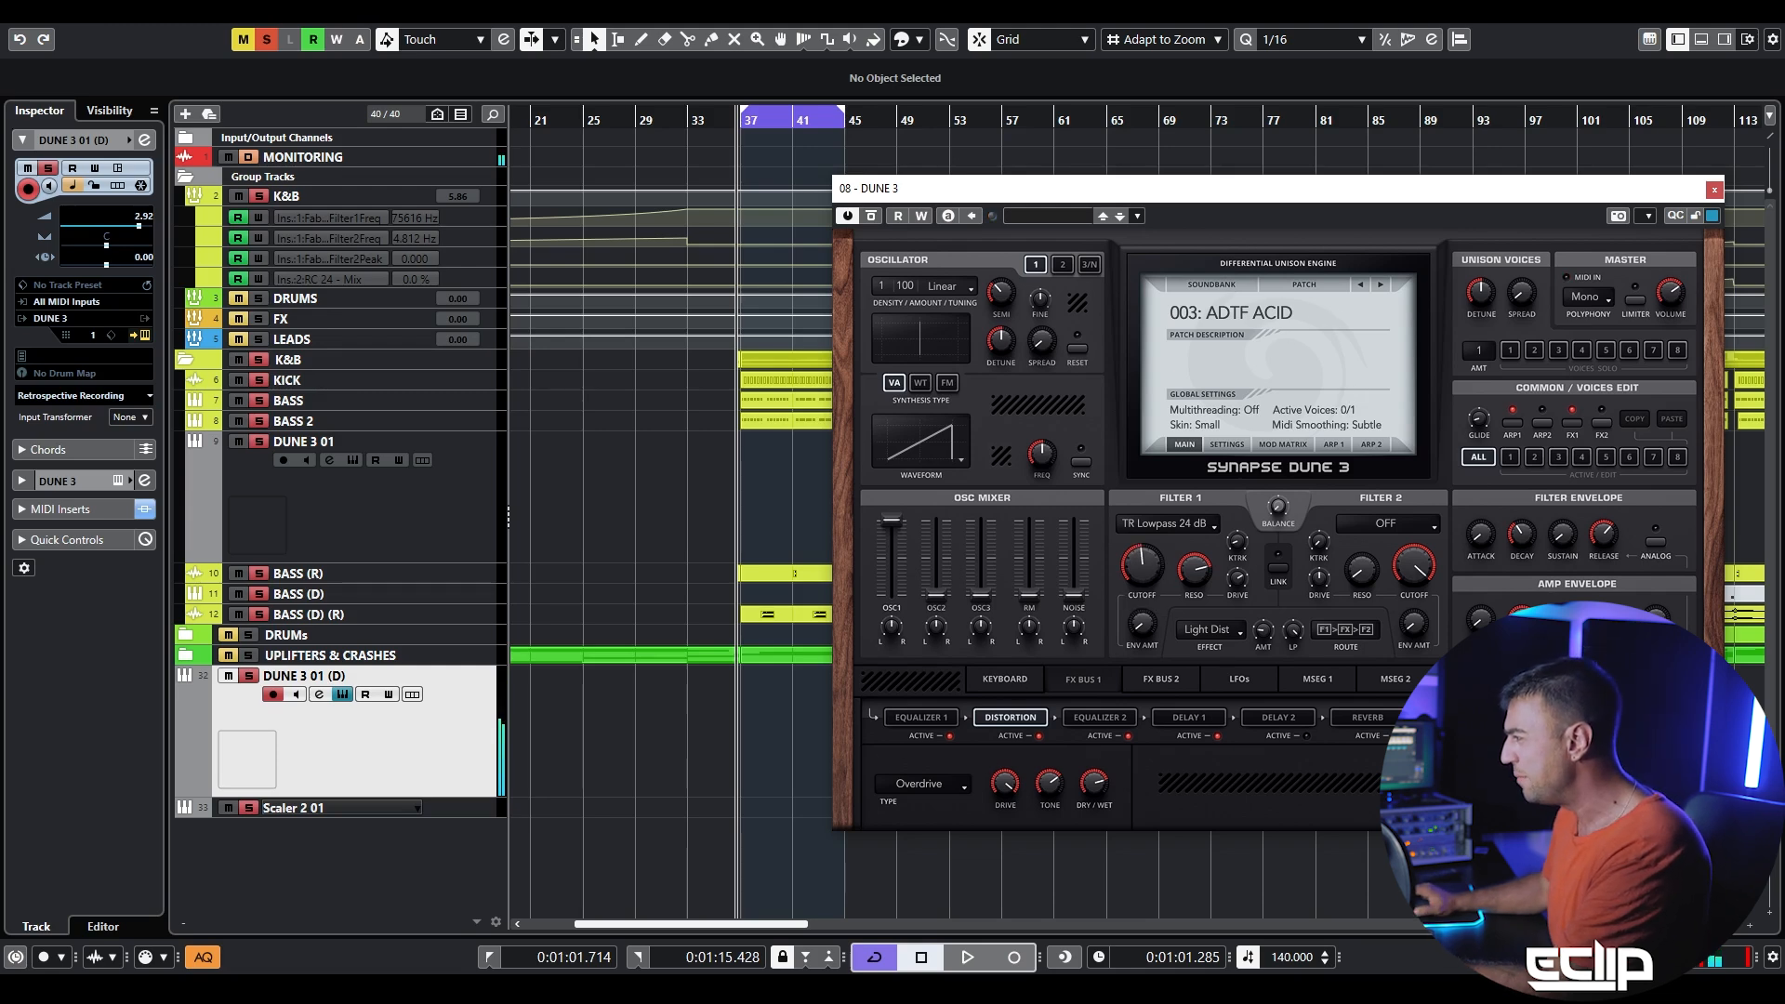
click(1367, 717)
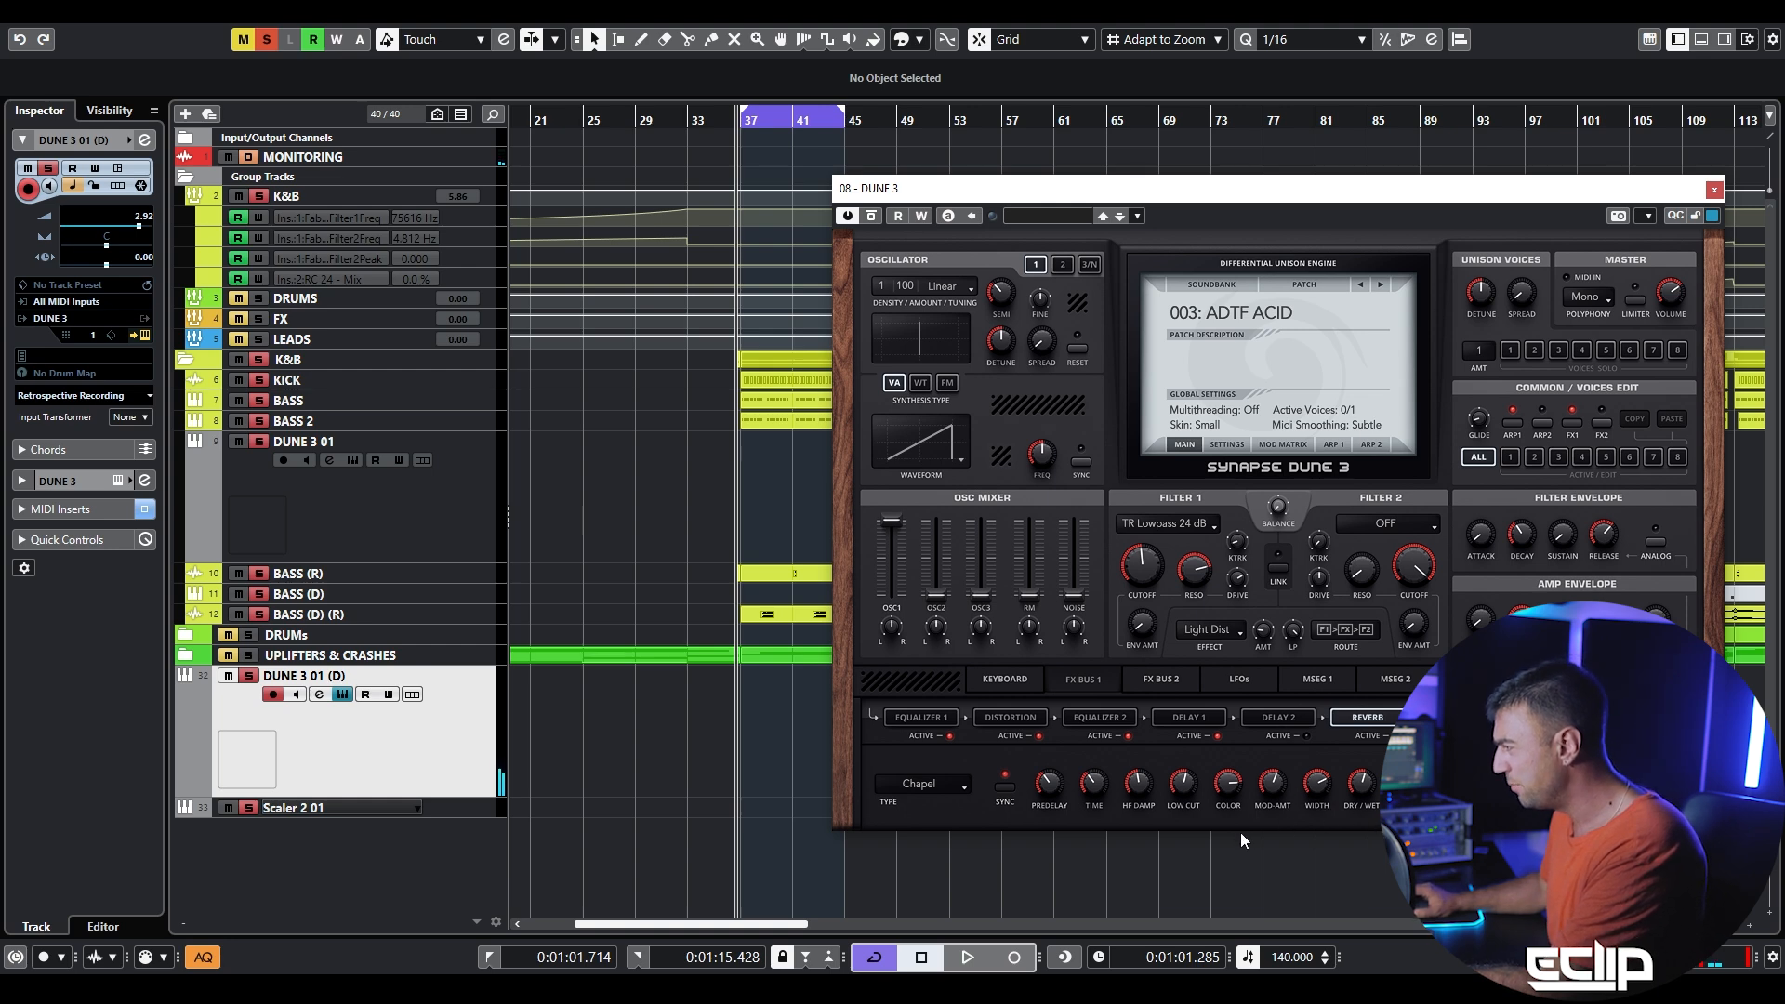
drag(1134, 817, 1167, 655)
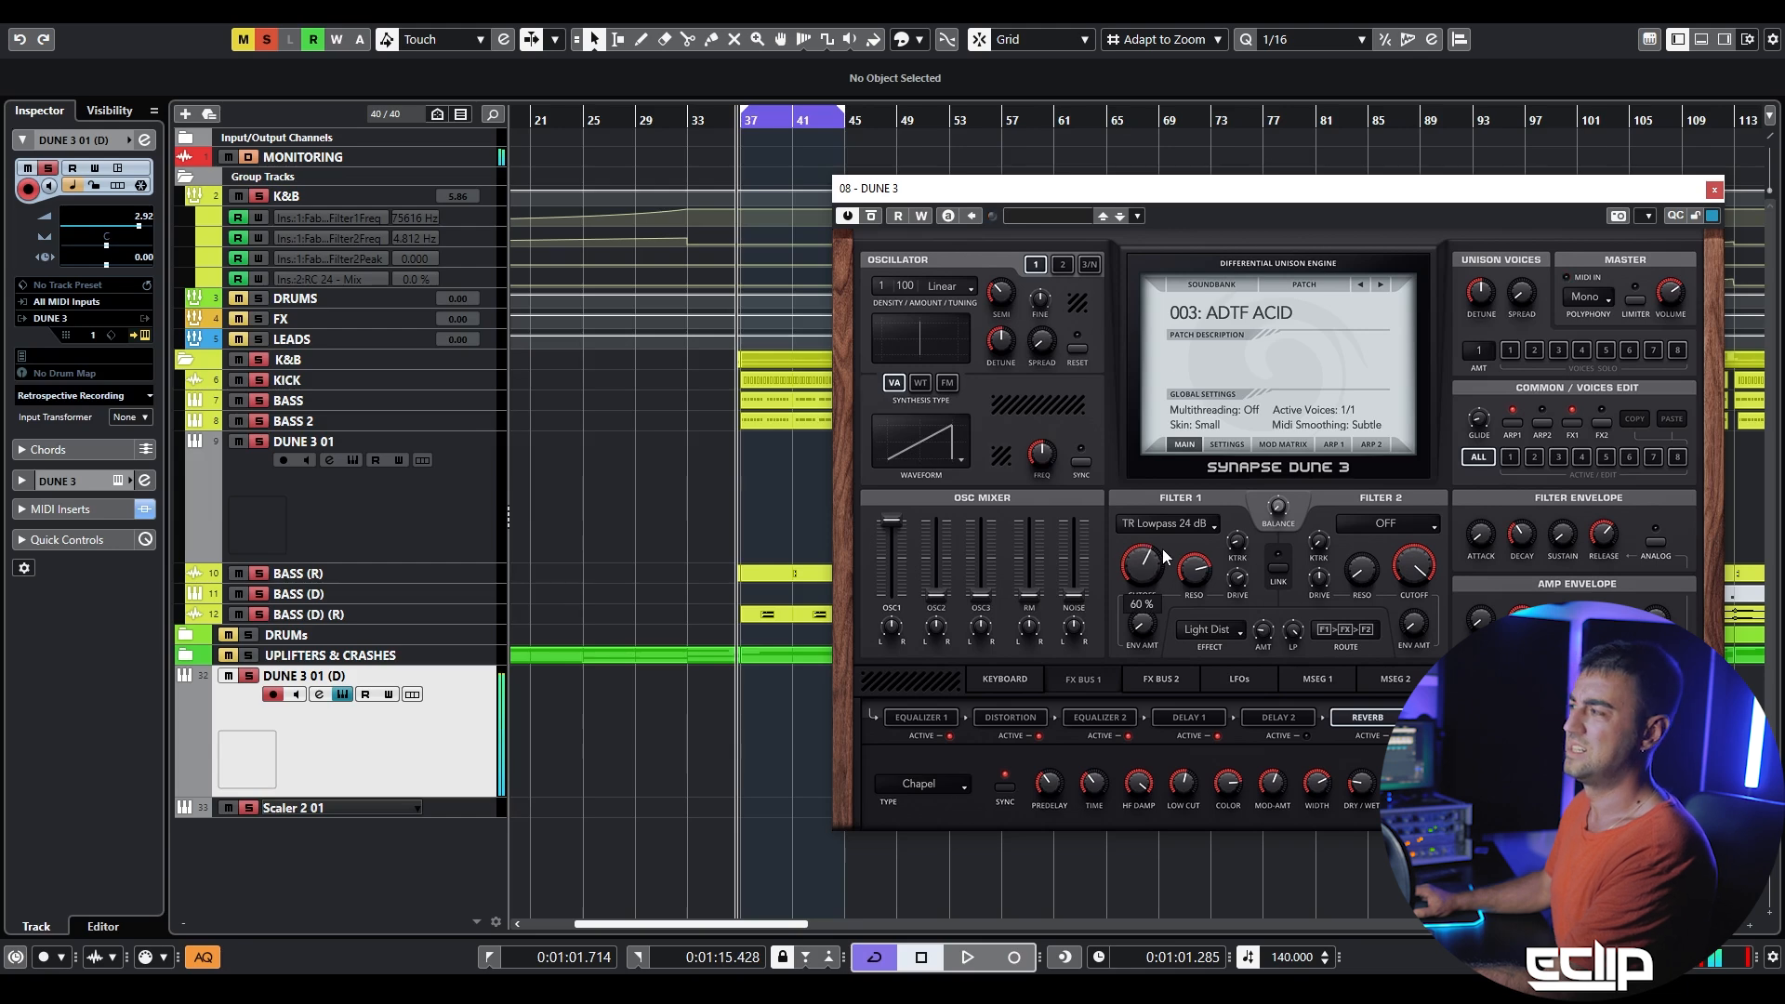
- Set the DUNE 3 01 (D) channel volume to -1.18 in its channel settings
key(e)
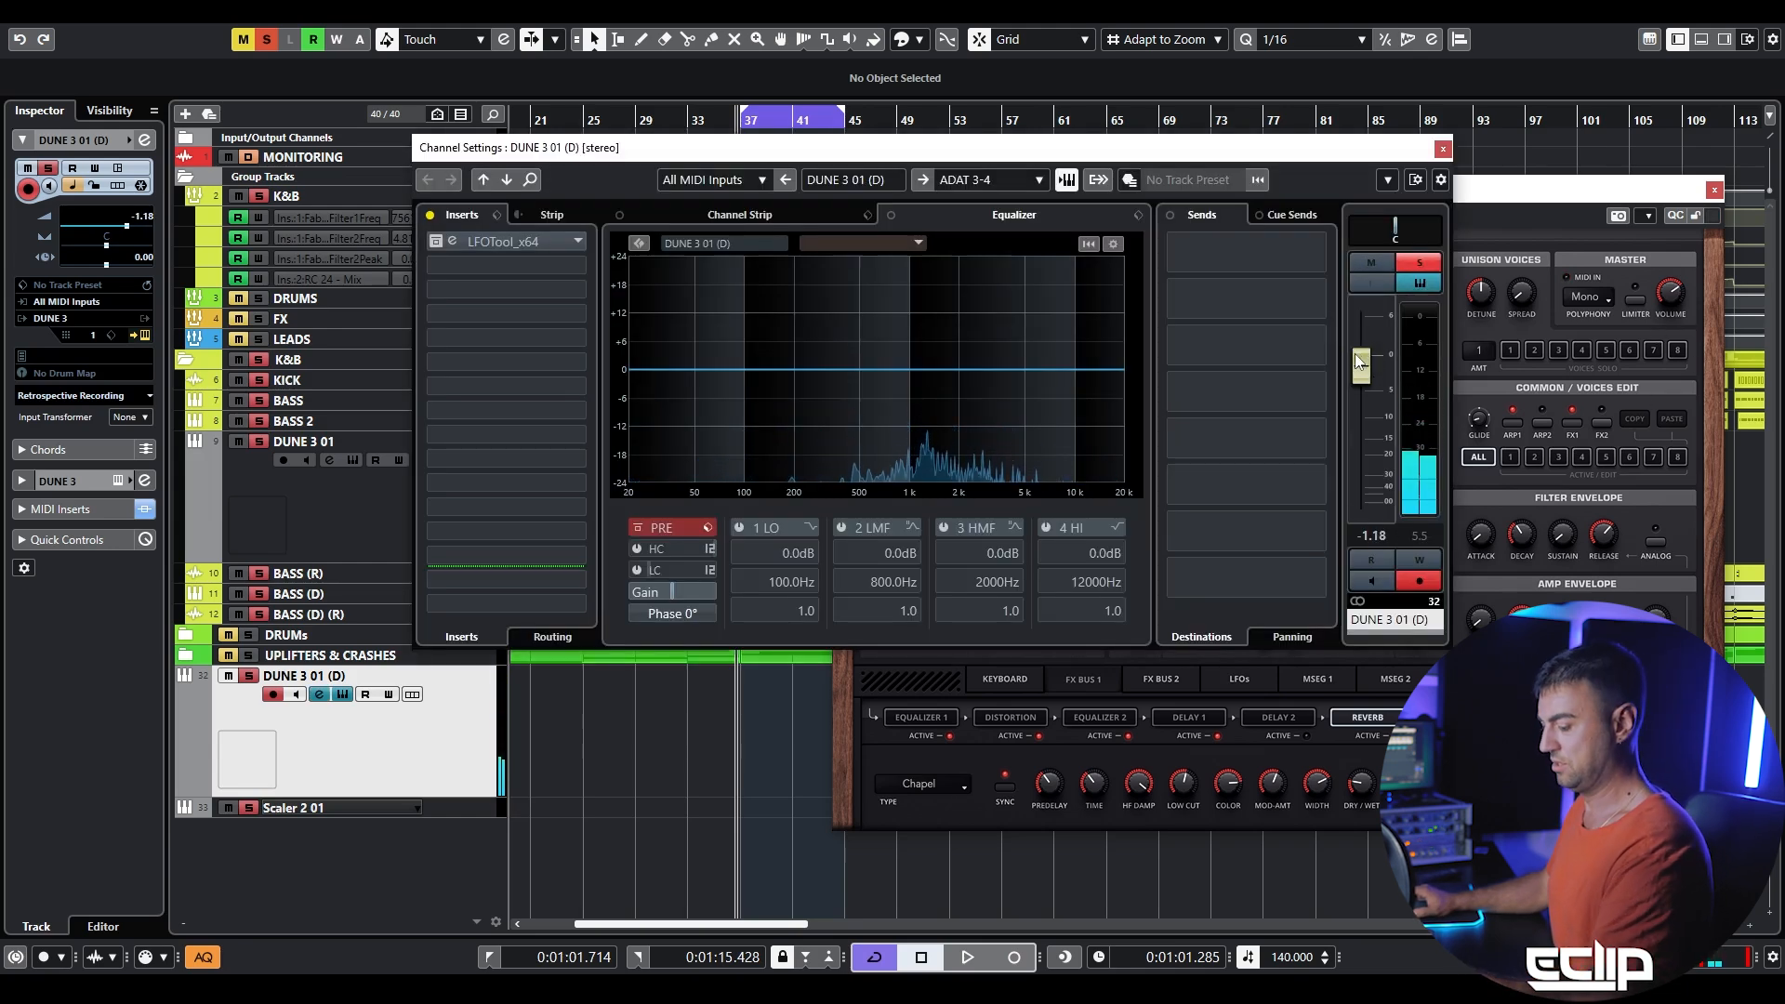
key(e)
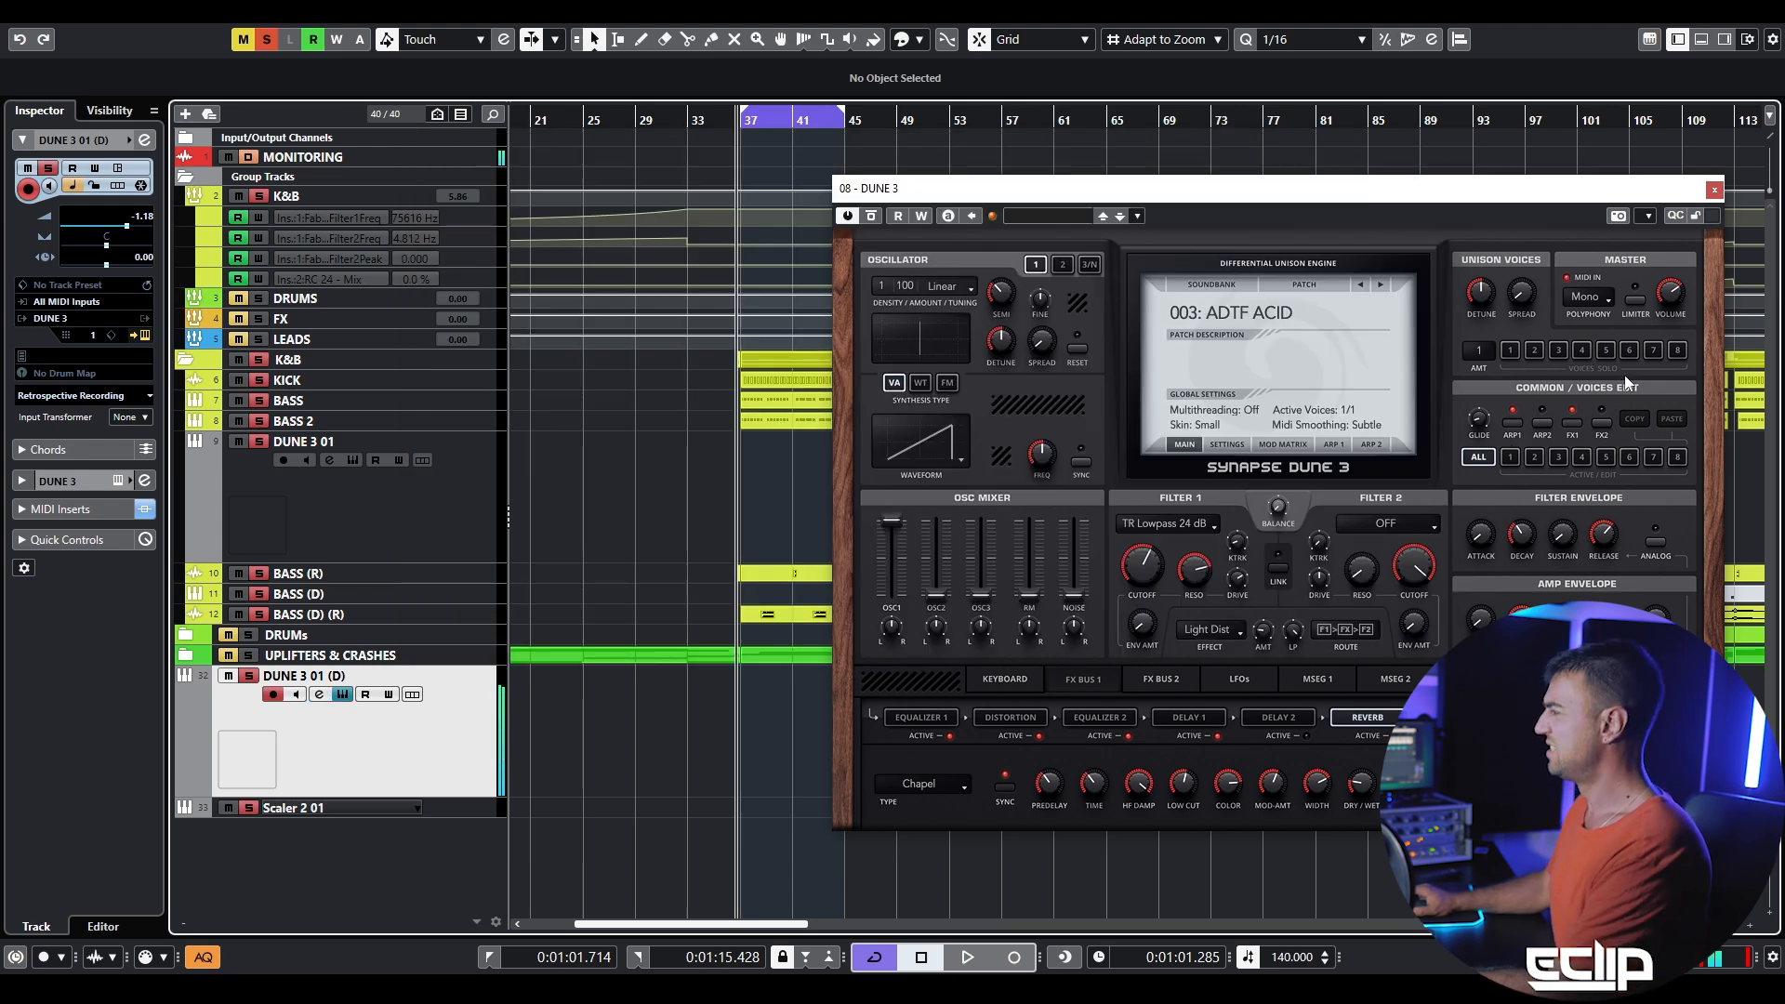
- Raise patch 003's Filter 1 cutoff to about 71%, then load patch 004: ADTF ACID and sweep its Filter 1 cutoff
drag(1153, 566, 1157, 550)
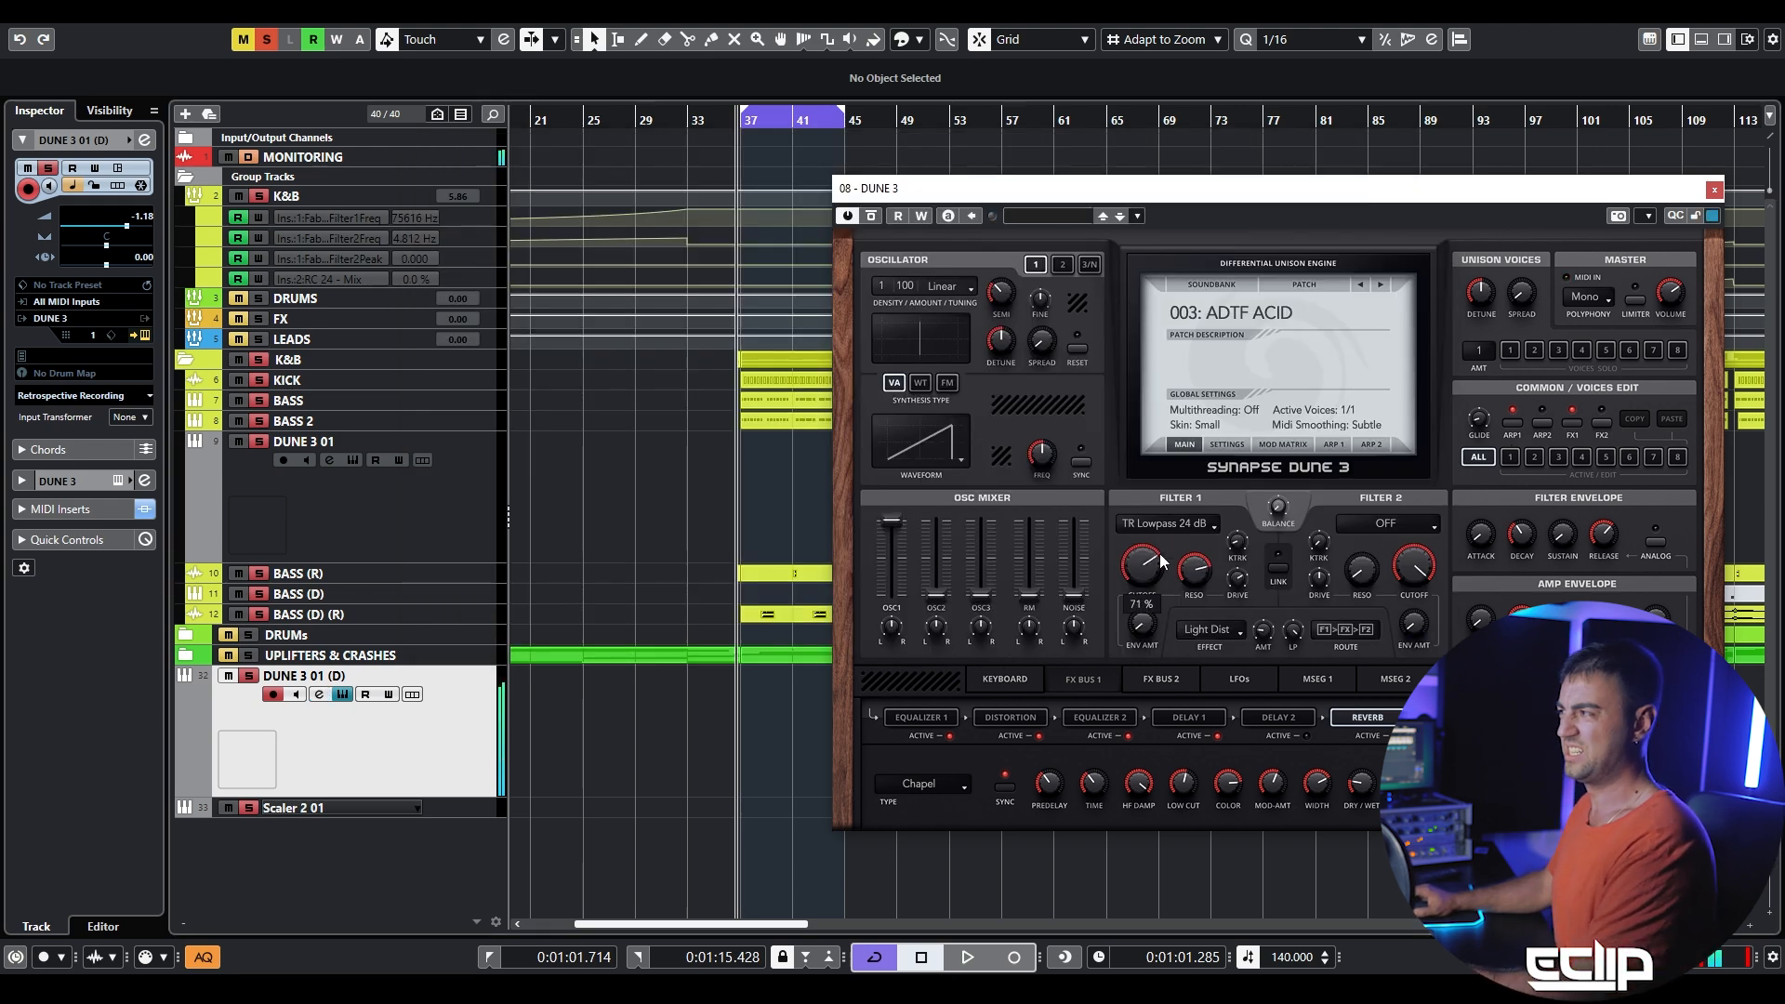
click(1381, 284)
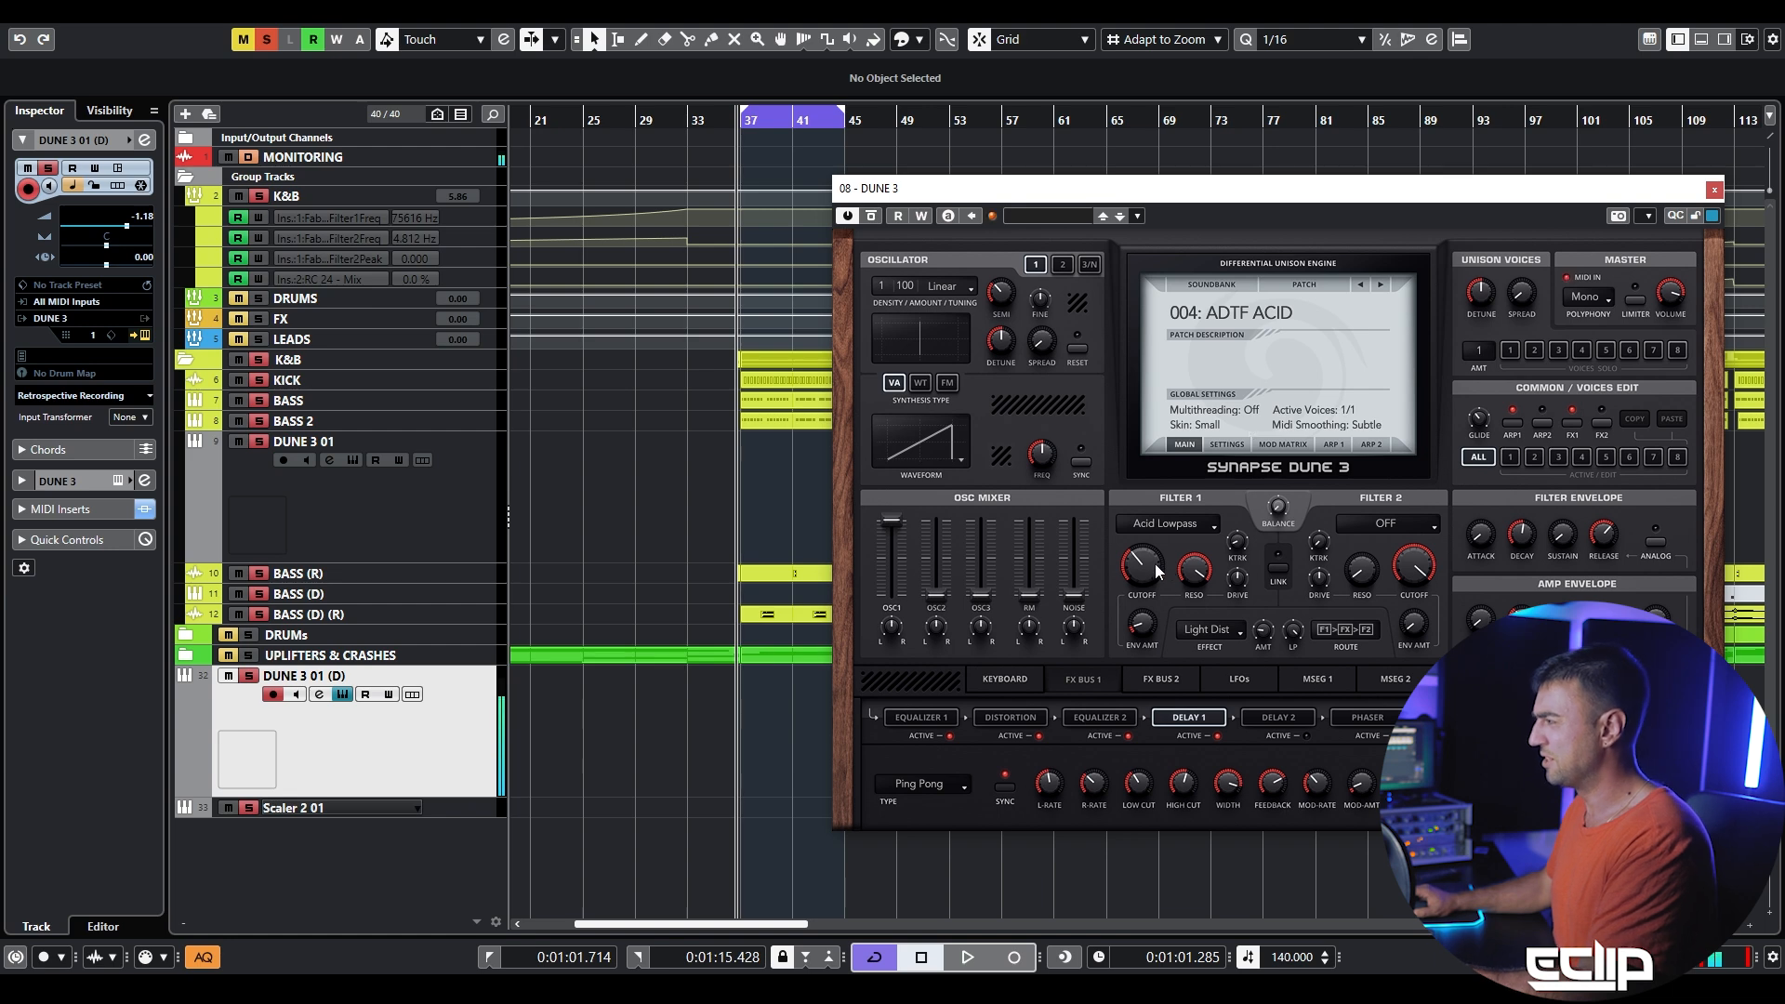
drag(1147, 566, 1187, 523)
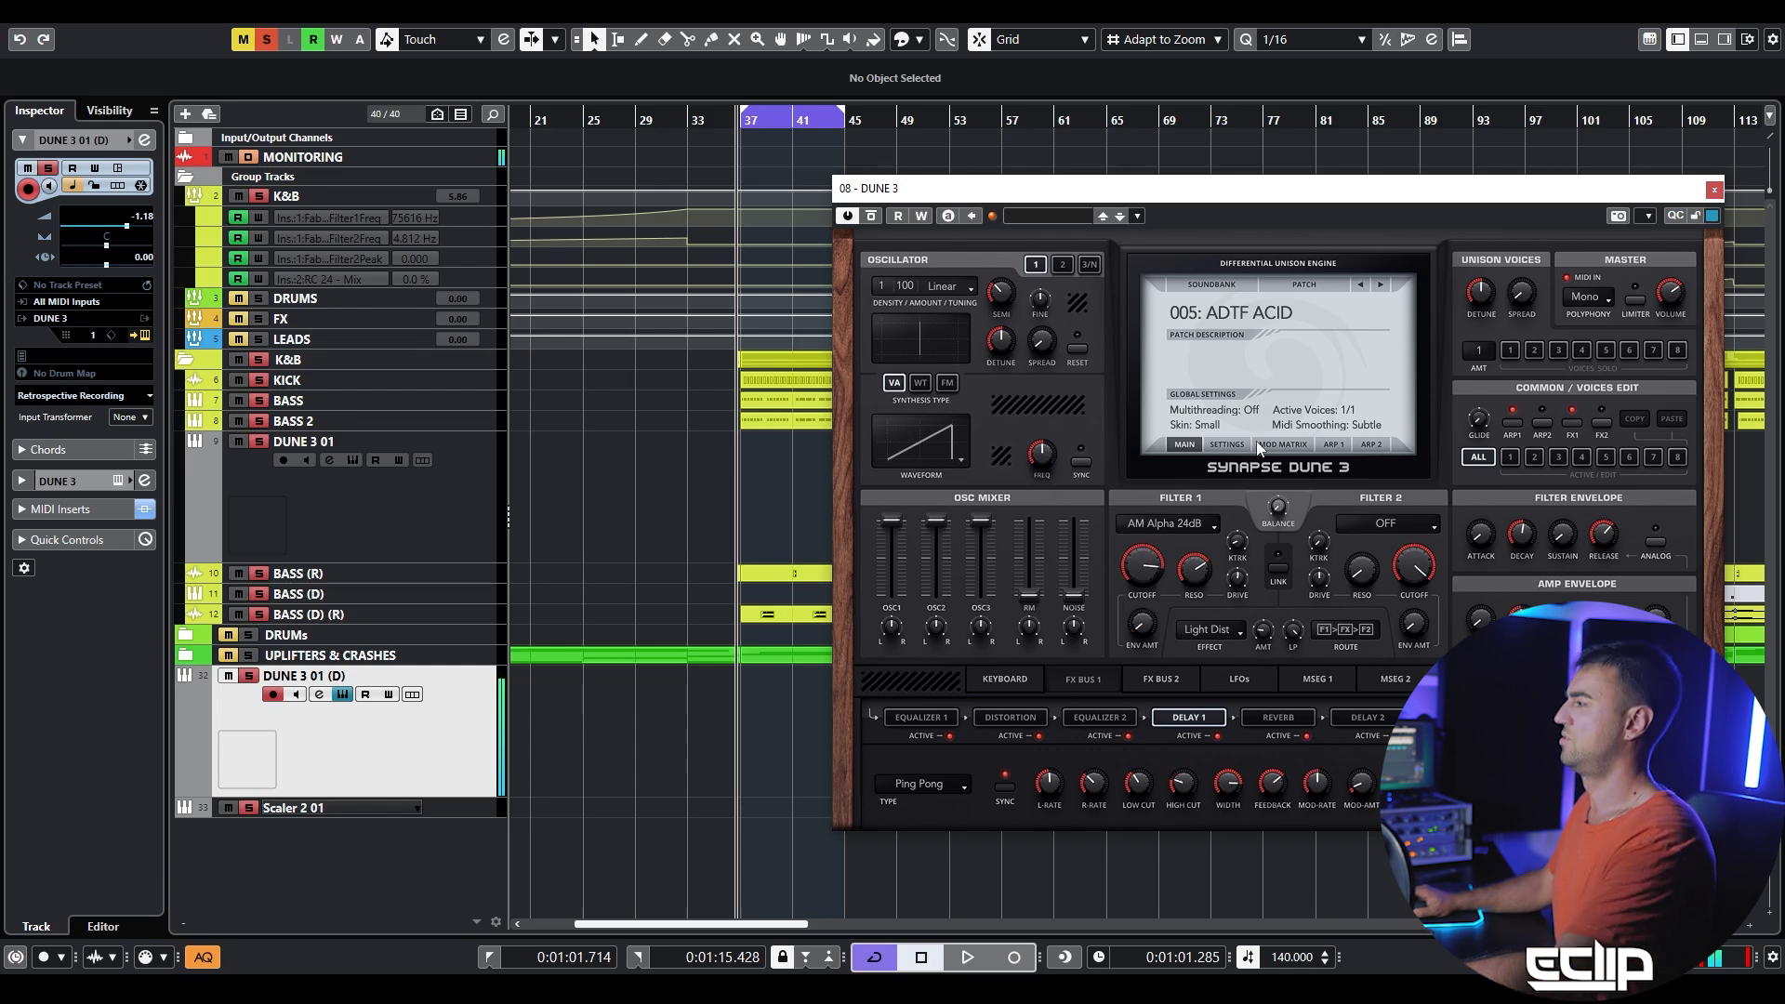
- Sweep the Filter 1 cutoff on patch 005: ADTF ACID and toggle its Delay 1 effect
drag(1153, 552, 1162, 643)
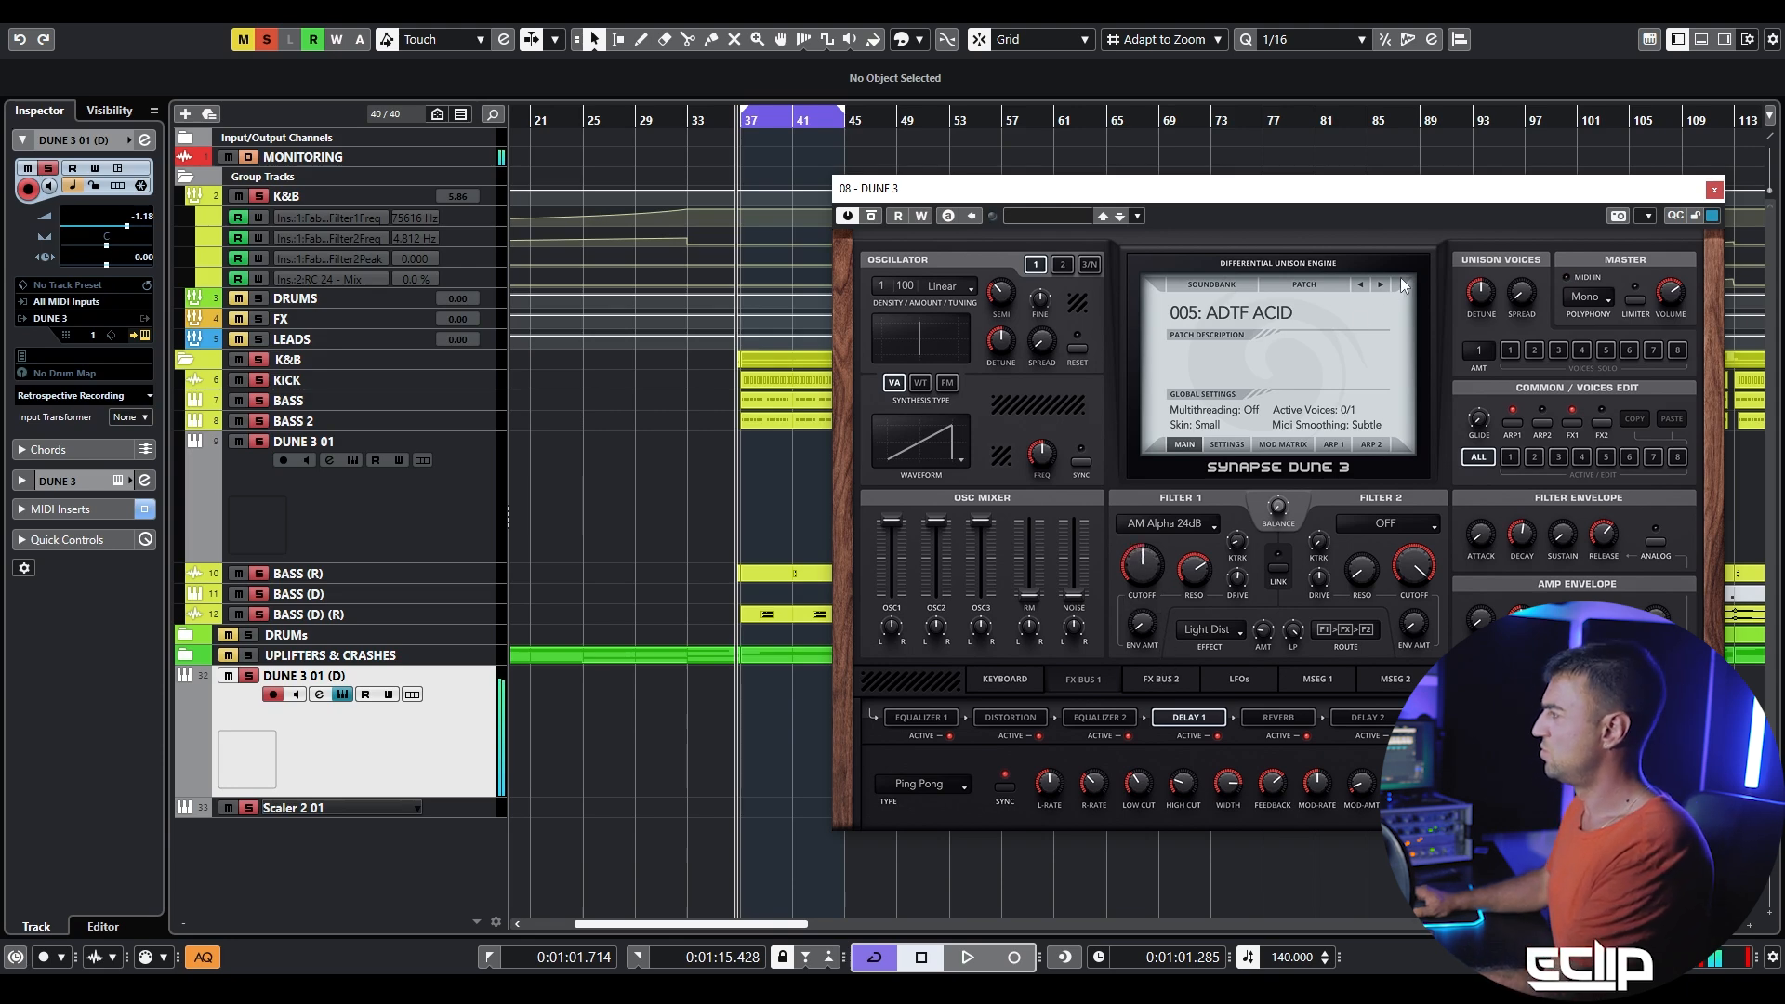
click(1215, 736)
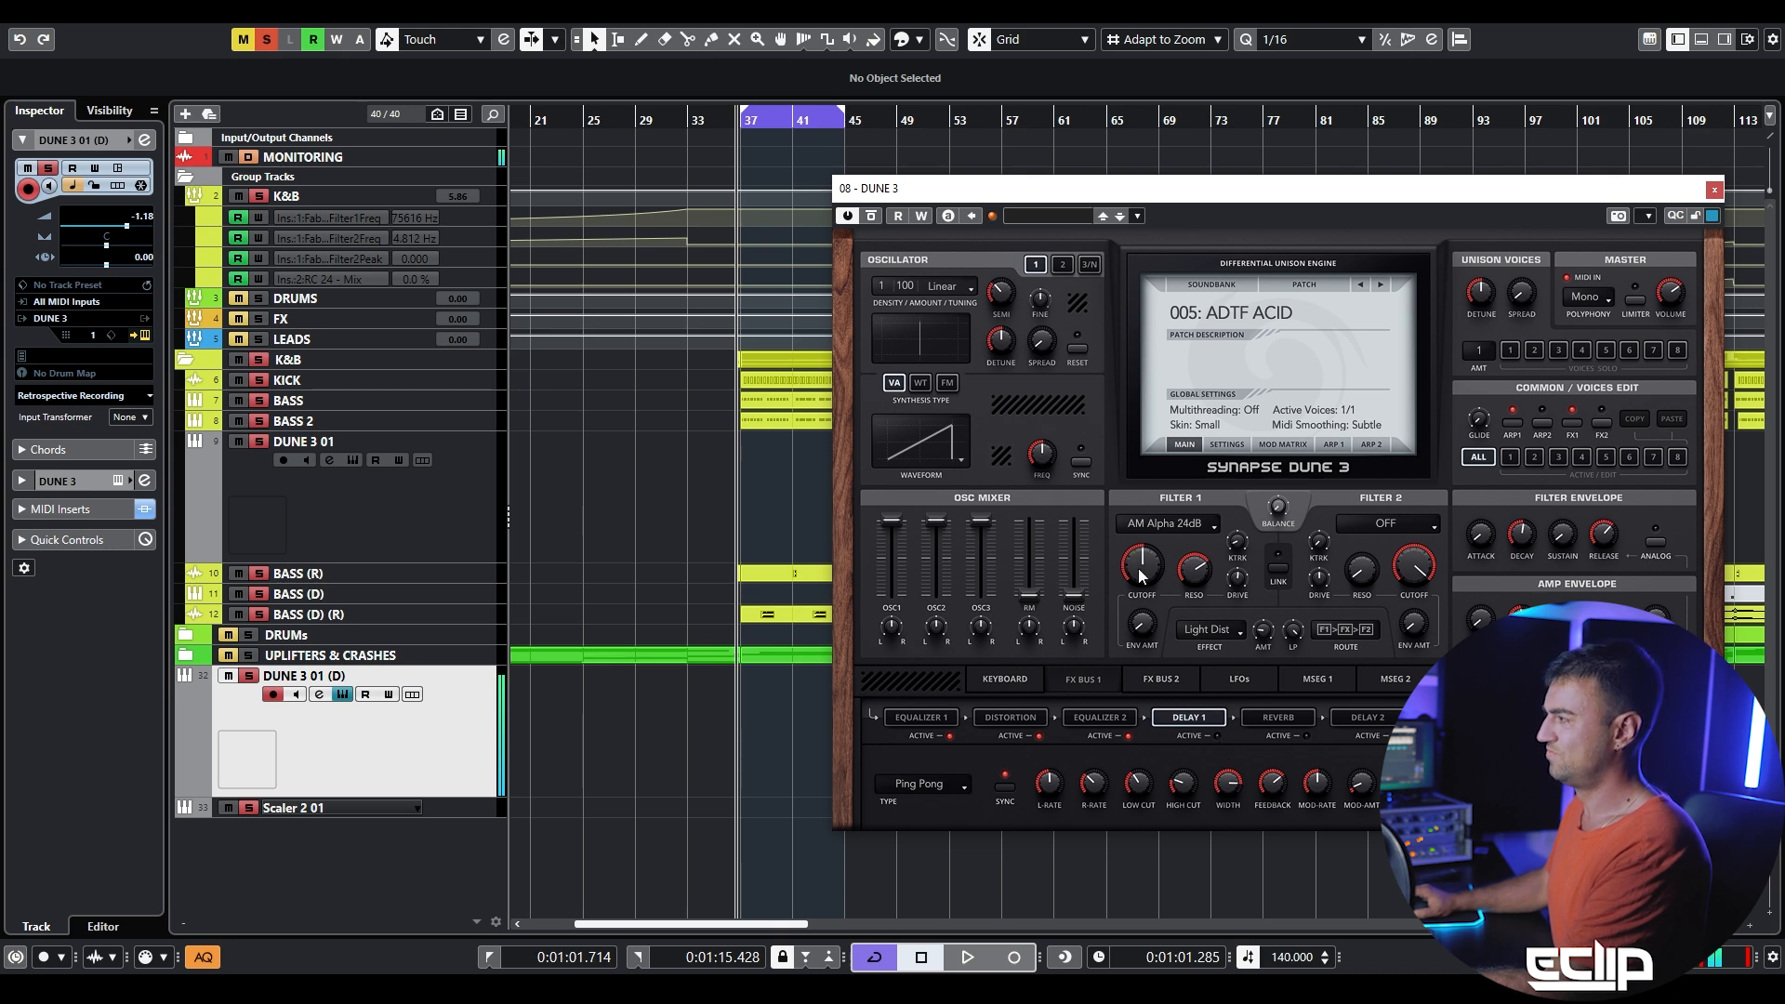
mouse_move(1138, 603)
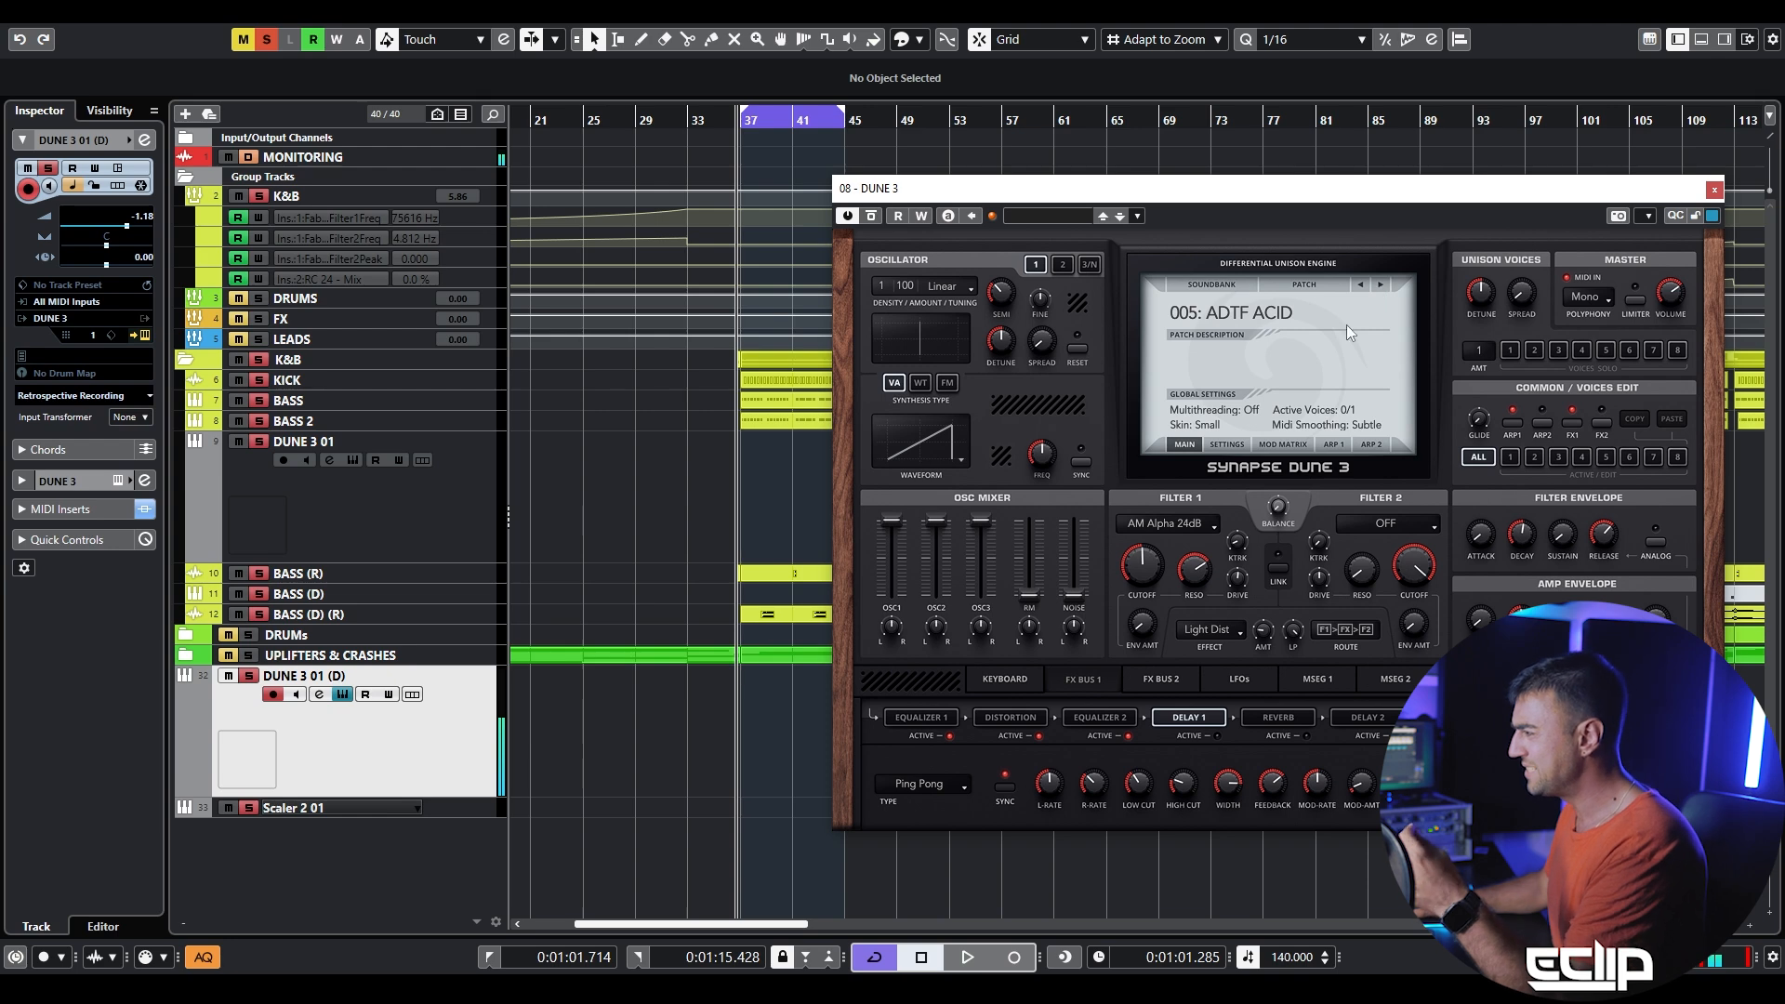
- Toggle patch 005's Distortion effect, show its settings and sweep the Filter 1 cutoff to hear the difference
click(1039, 735)
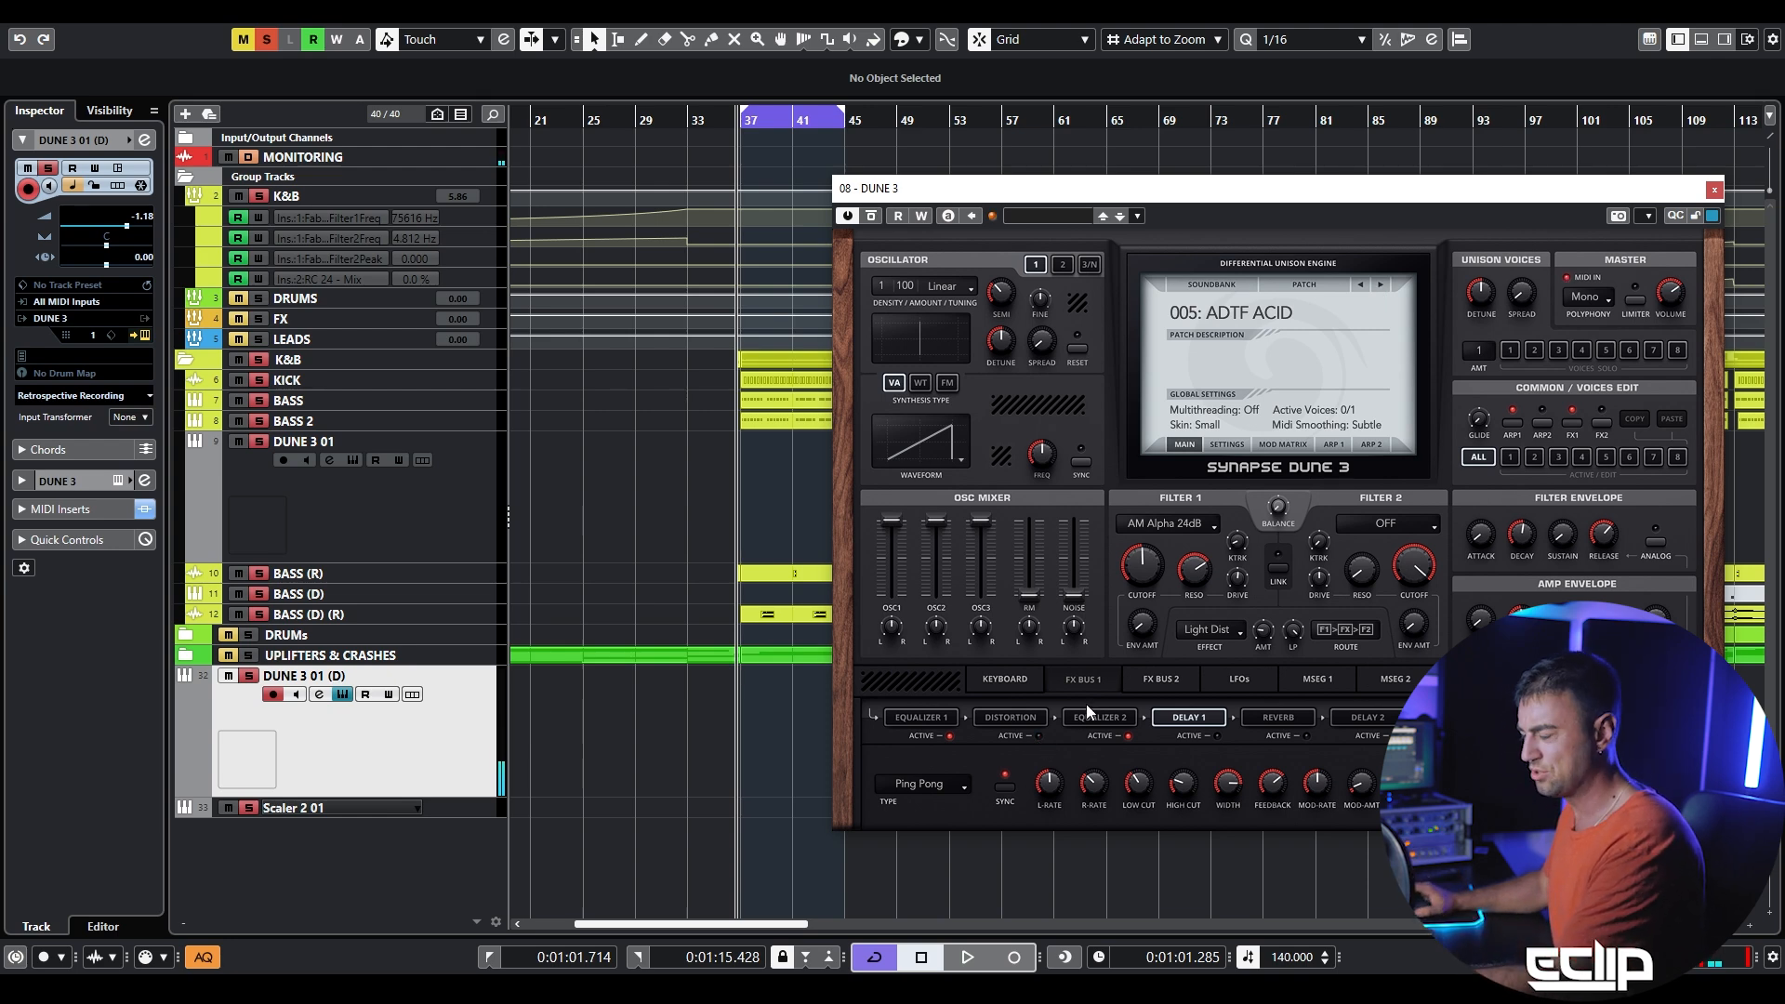
click(998, 723)
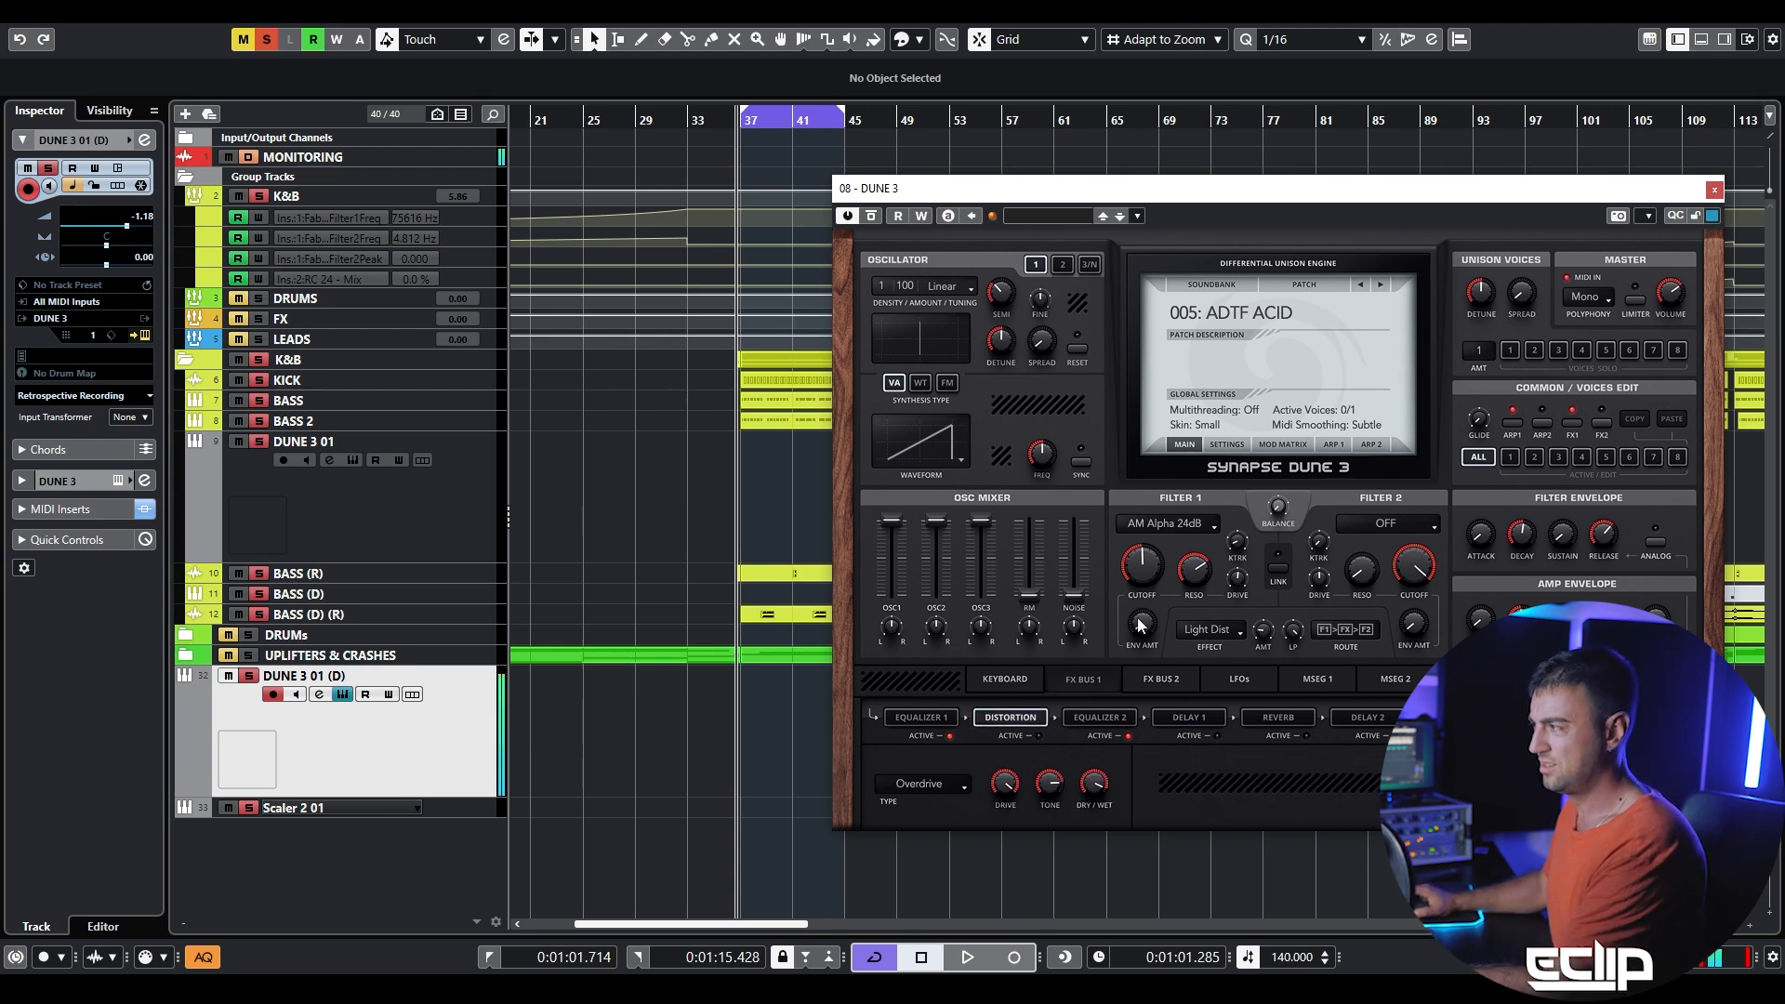
drag(1141, 567, 1148, 596)
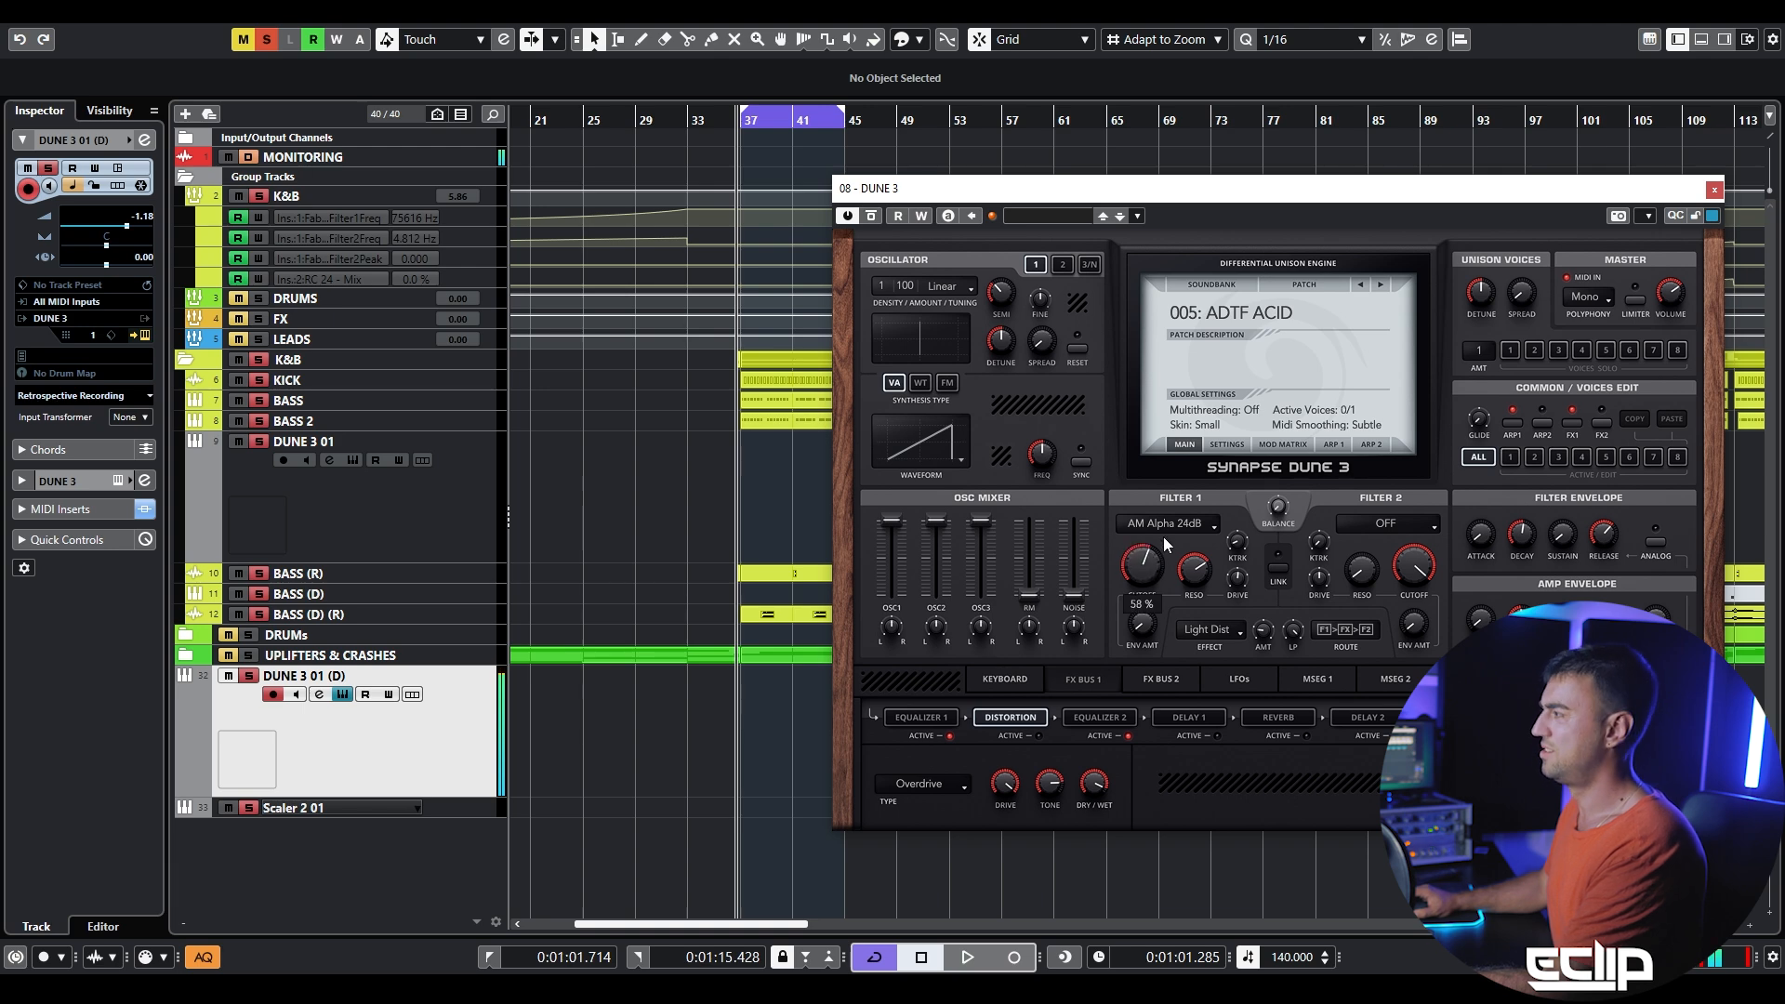
drag(1175, 501, 1163, 528)
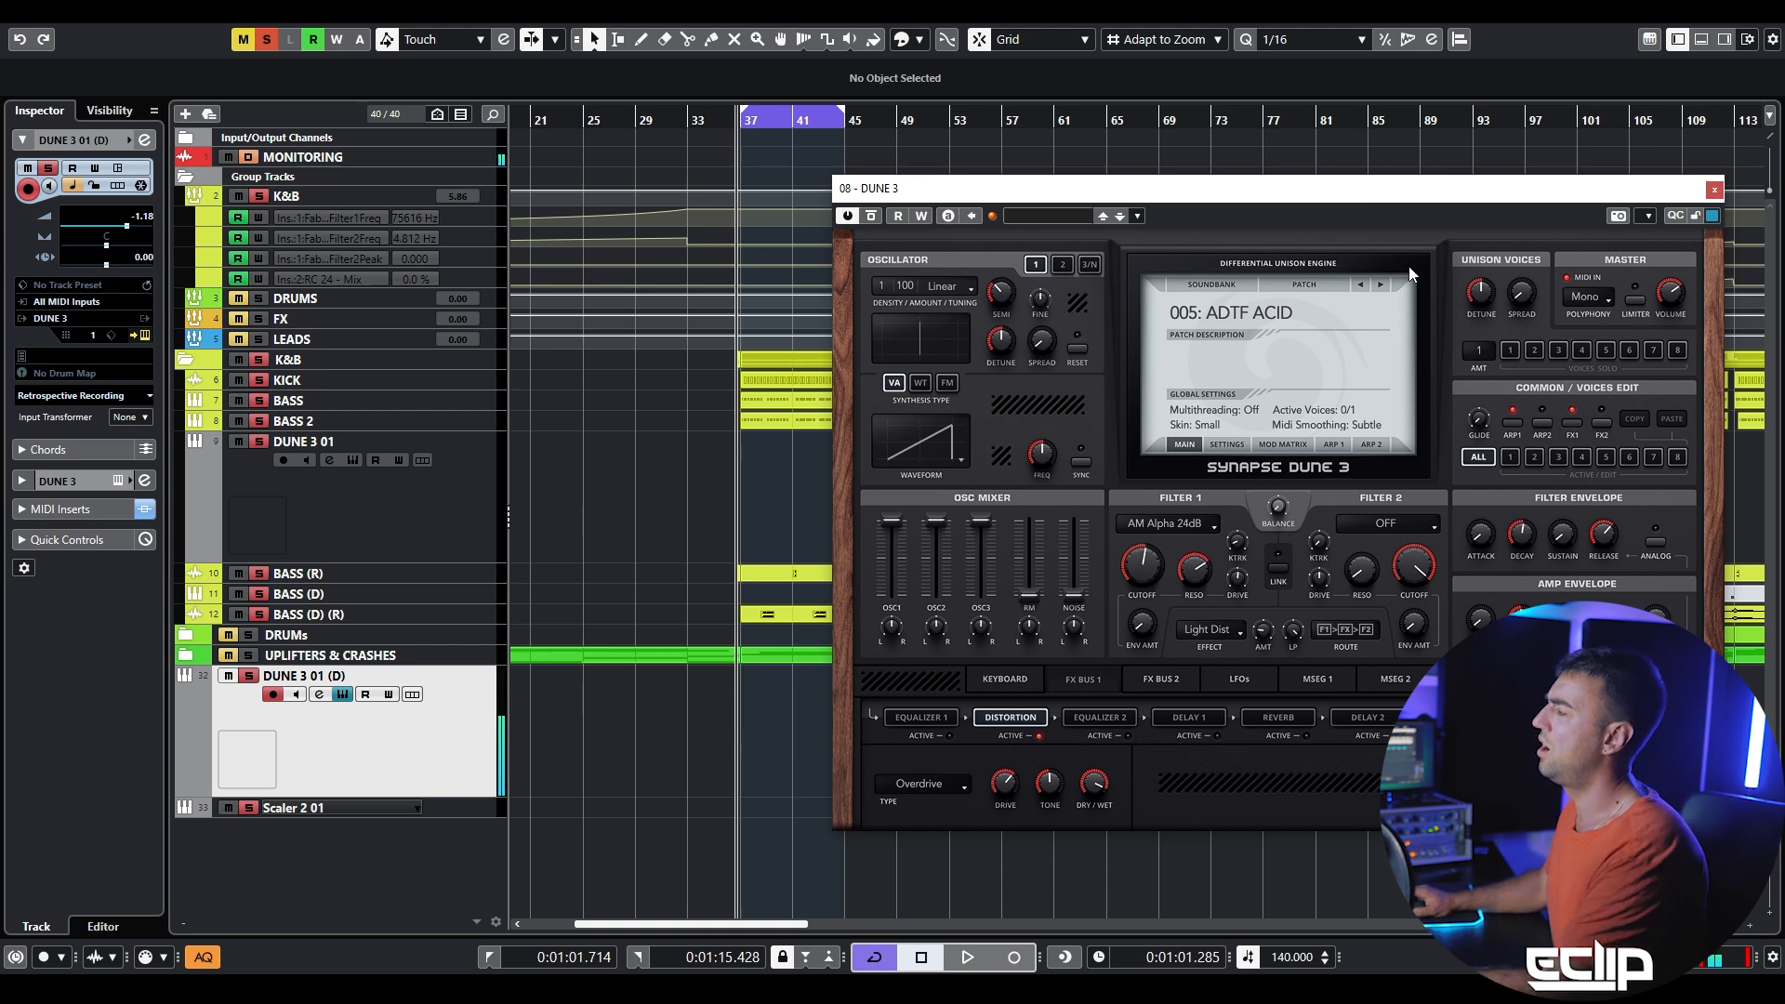
- Audition patch 006: ADTF ACID, load patch 007: ADTF ACID and sweep its Filter 1 cutoff to about 42%
click(1384, 283)
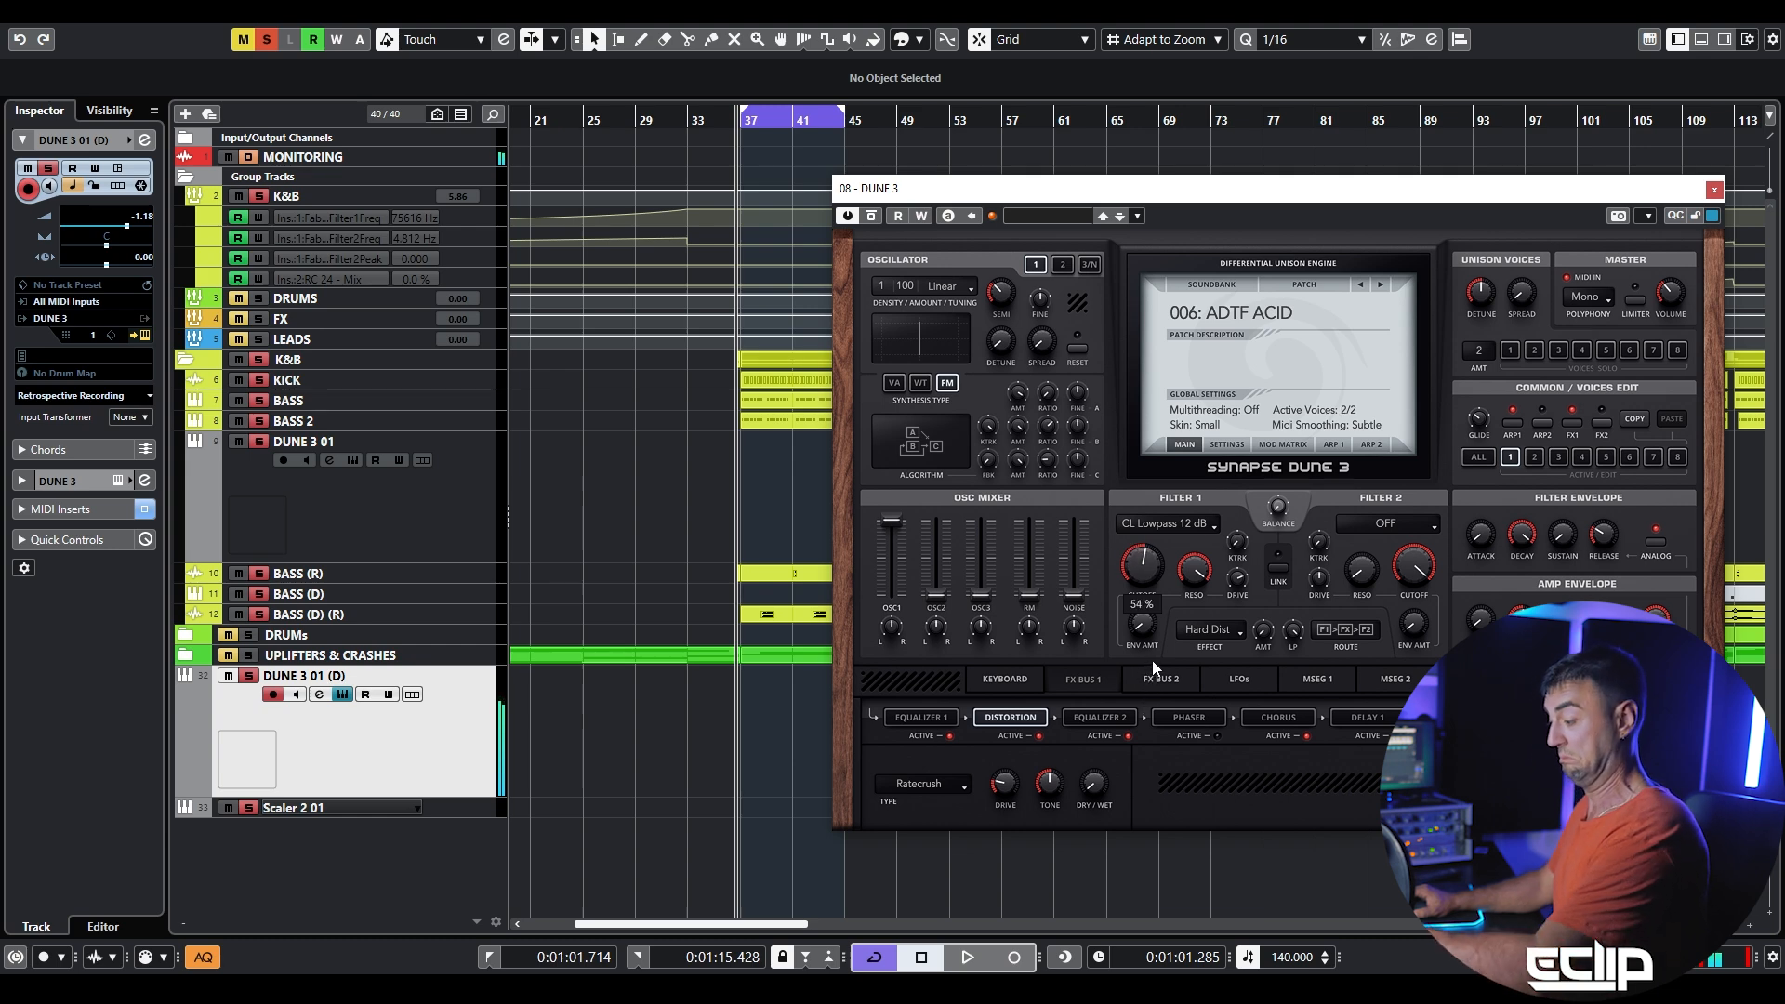
click(1359, 285)
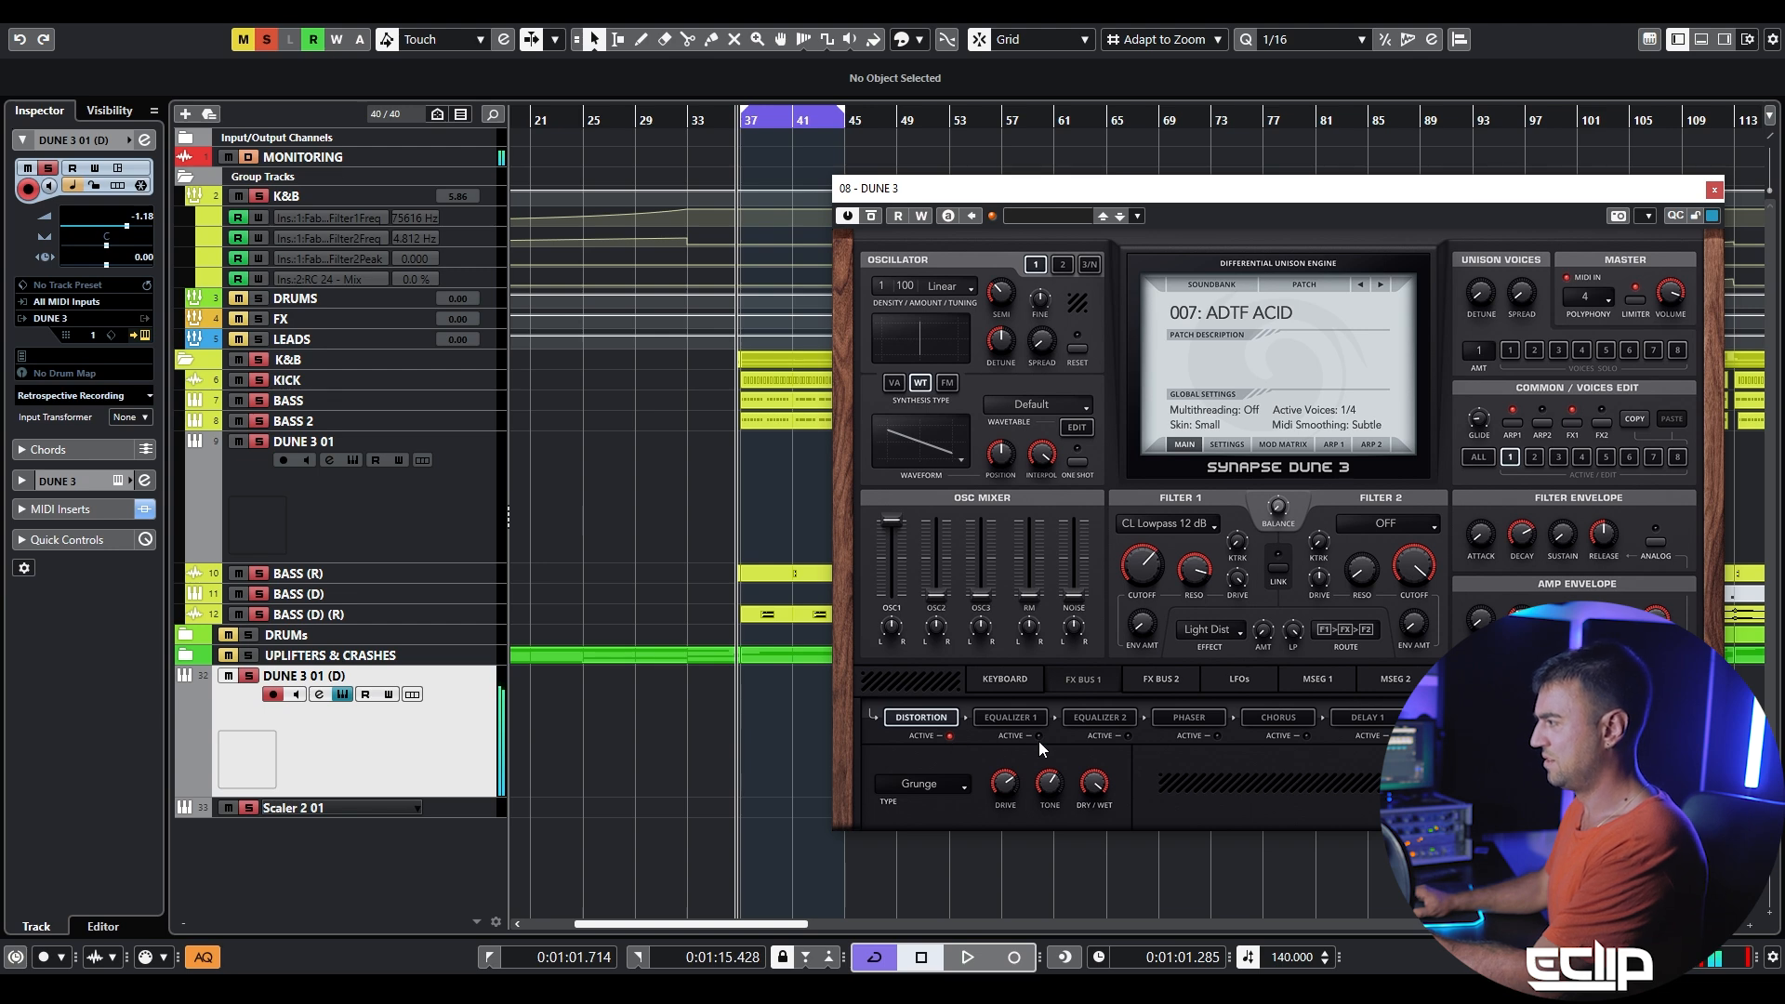
mouse_move(1147, 606)
mouse_down()
mouse_move(1164, 573)
mouse_move(1171, 601)
mouse_up()
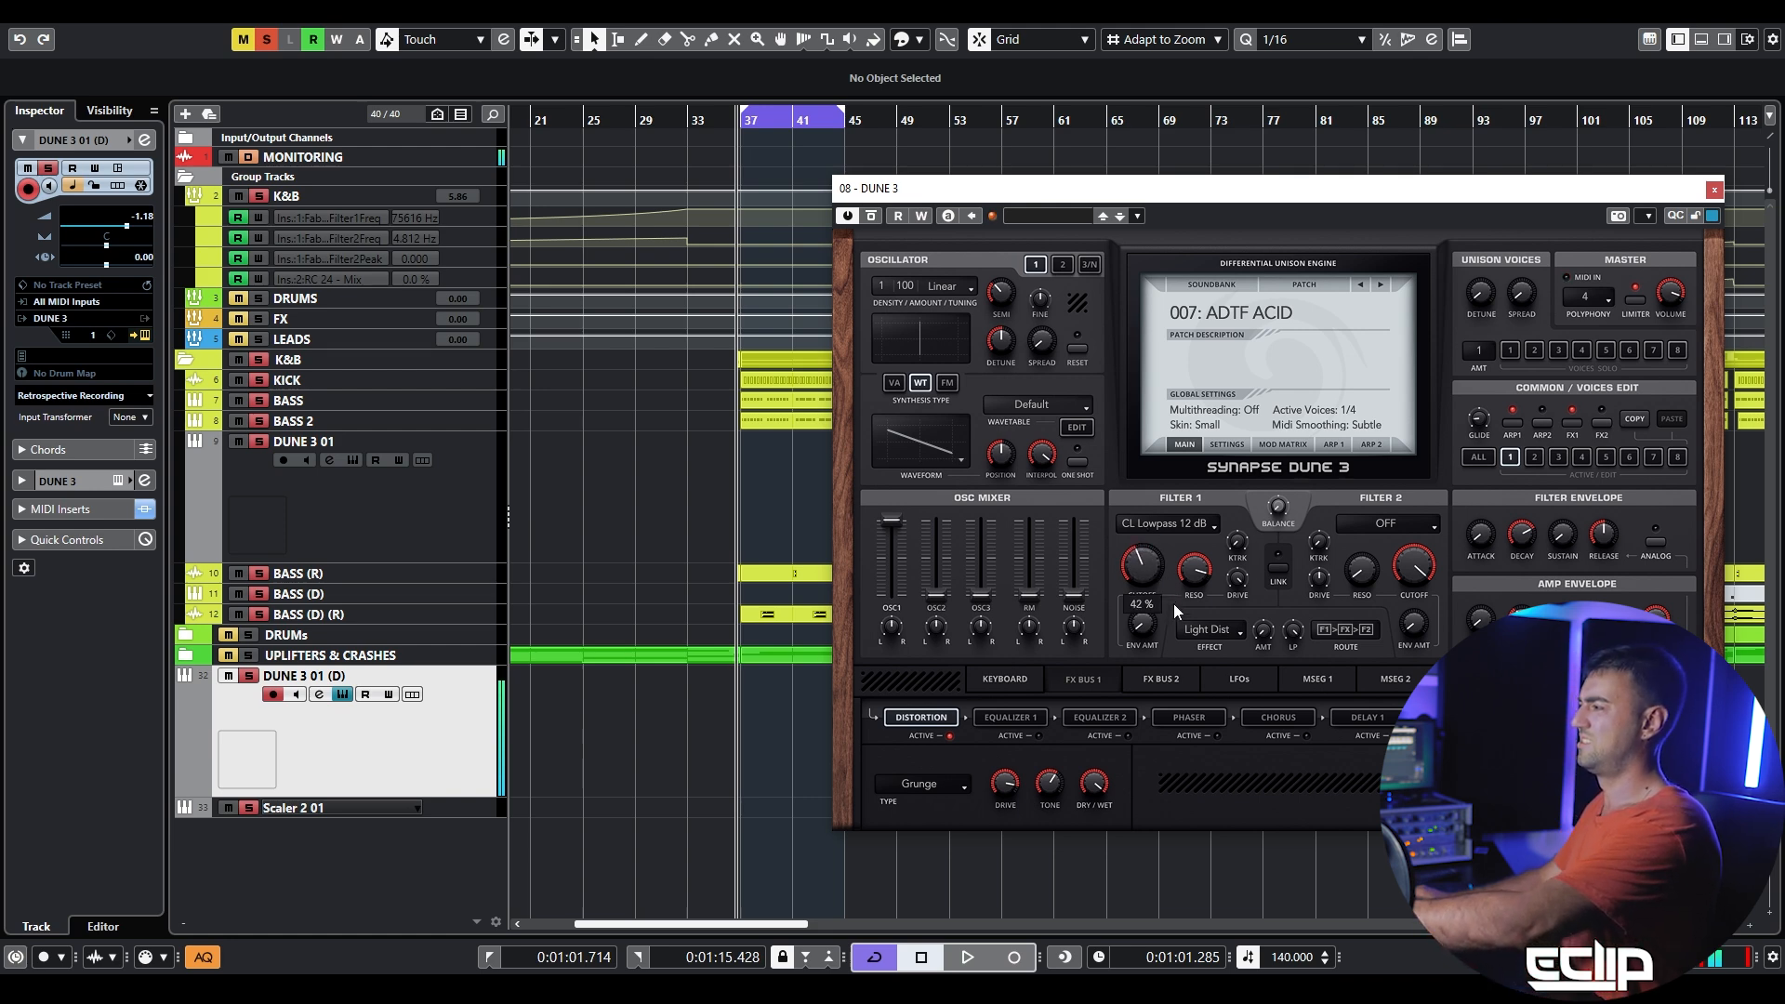
- Change LFO 1's shape to S+H on patch 007 and adjust its synced rate
click(1244, 678)
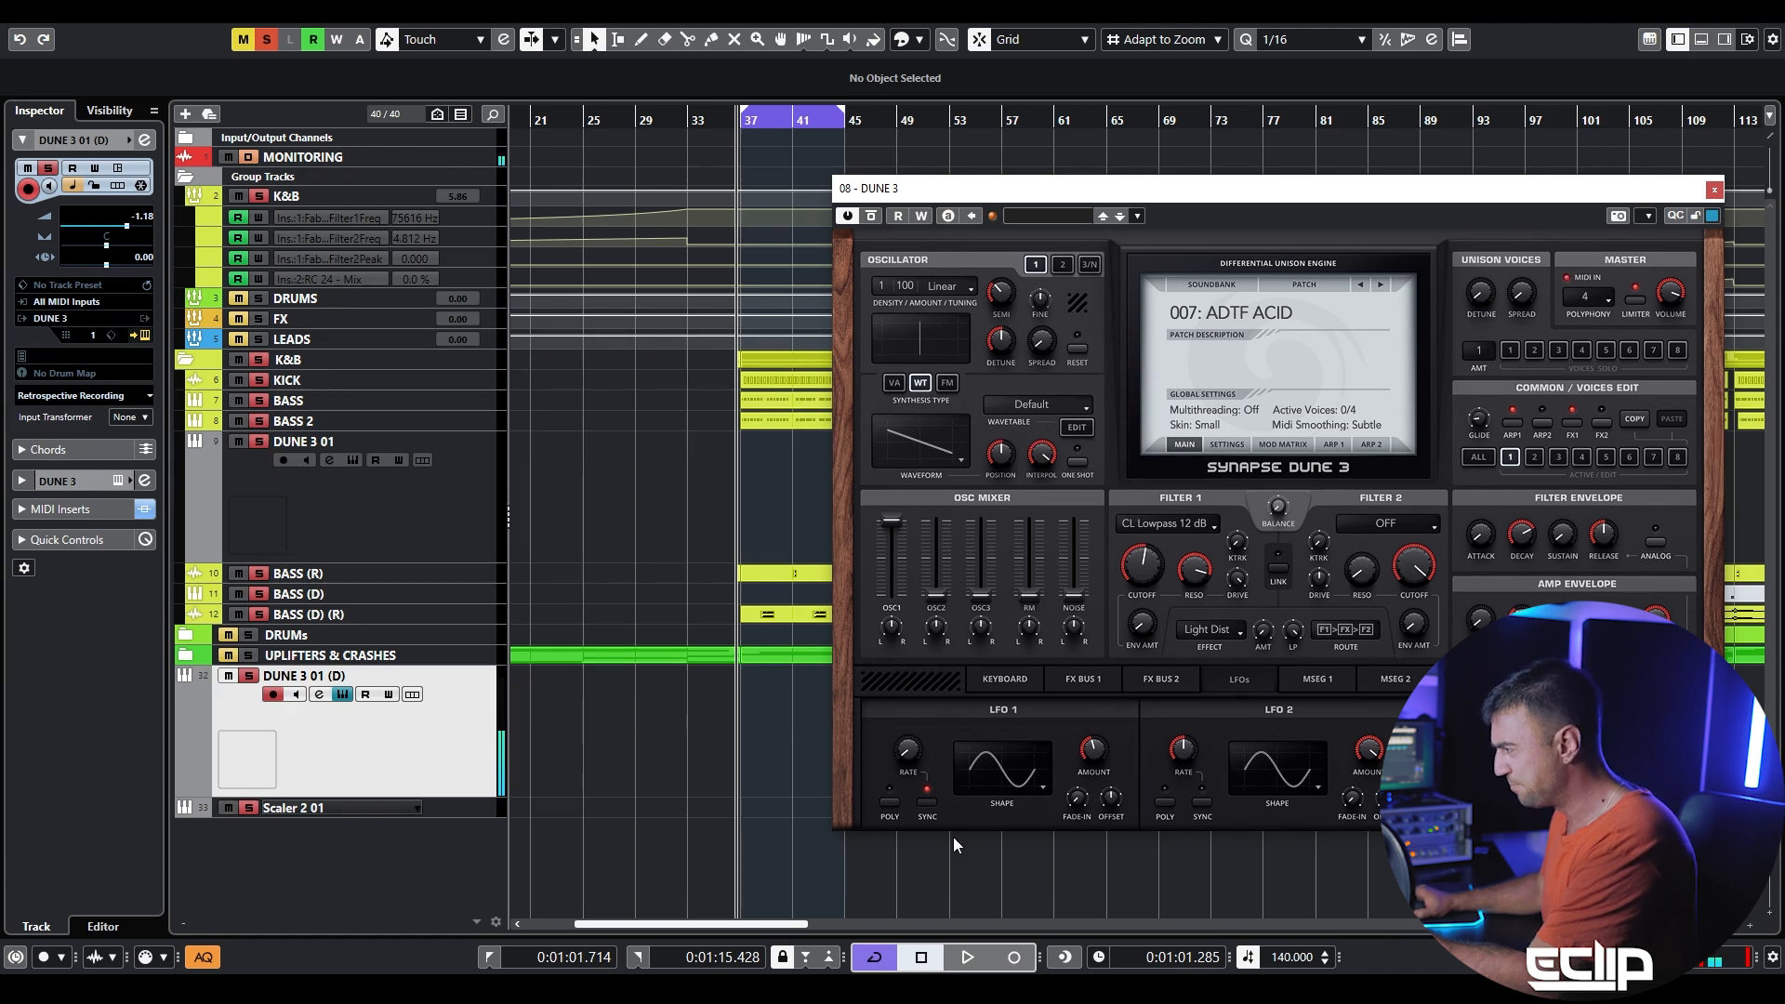
click(1042, 788)
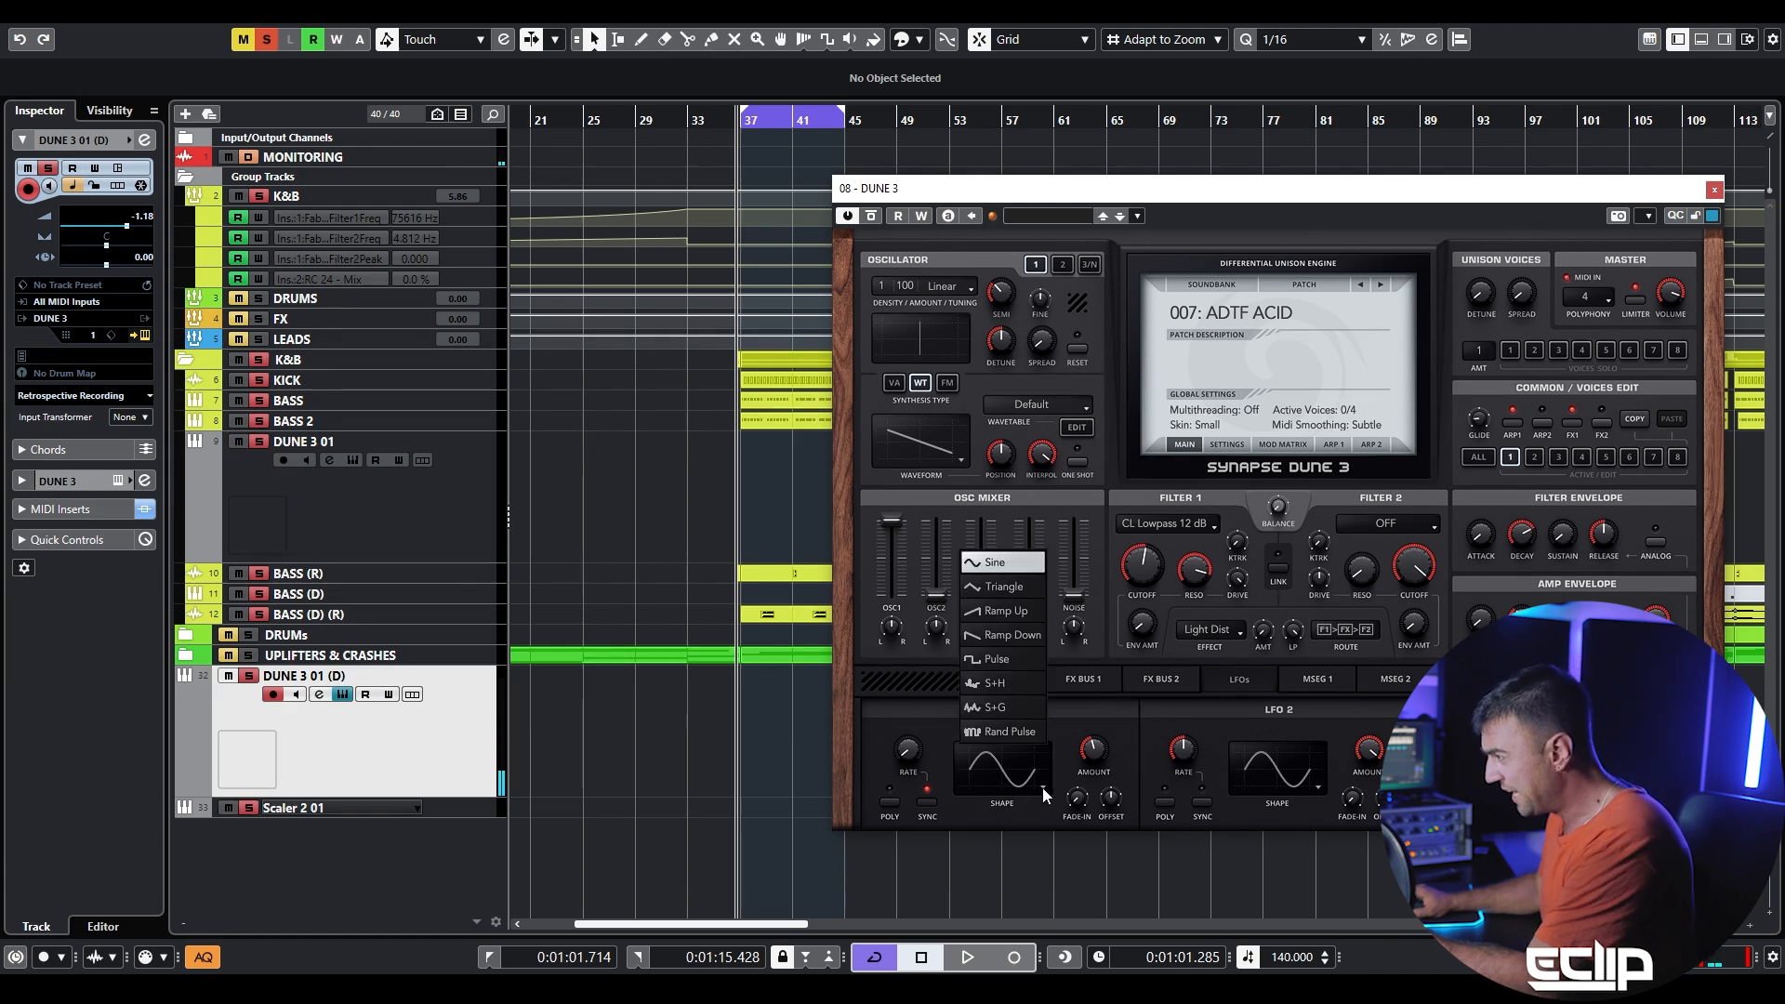
click(1003, 682)
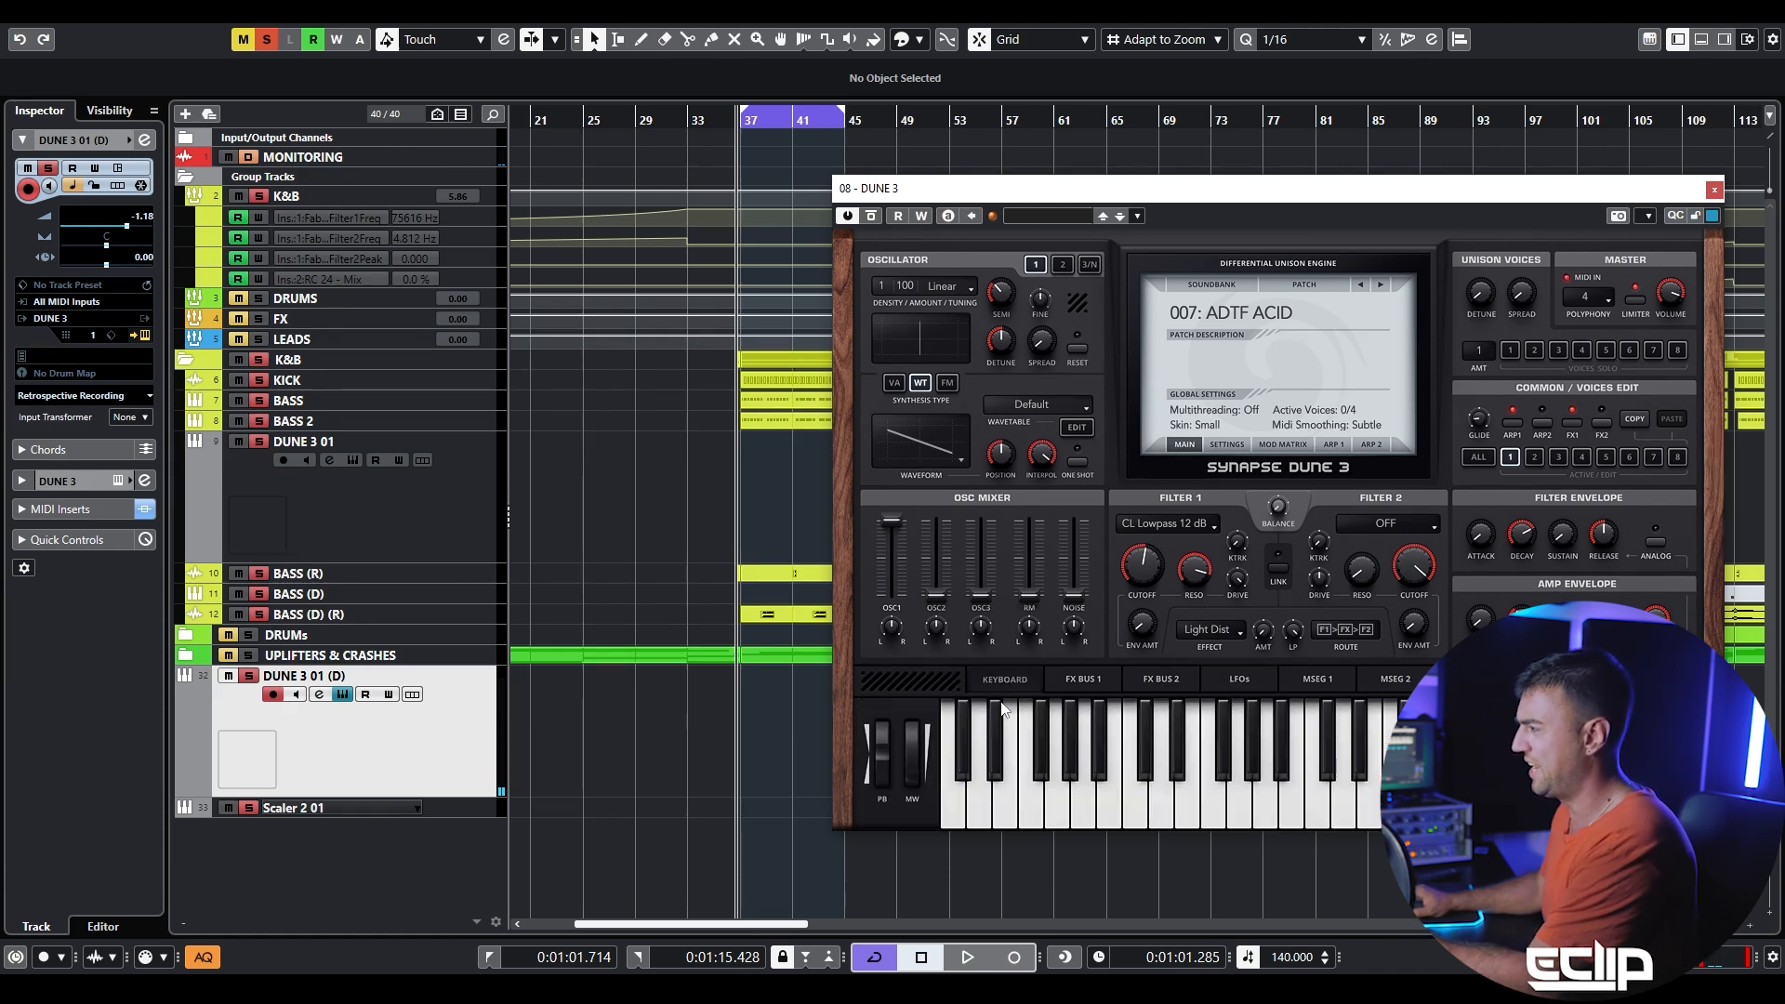
click(1257, 677)
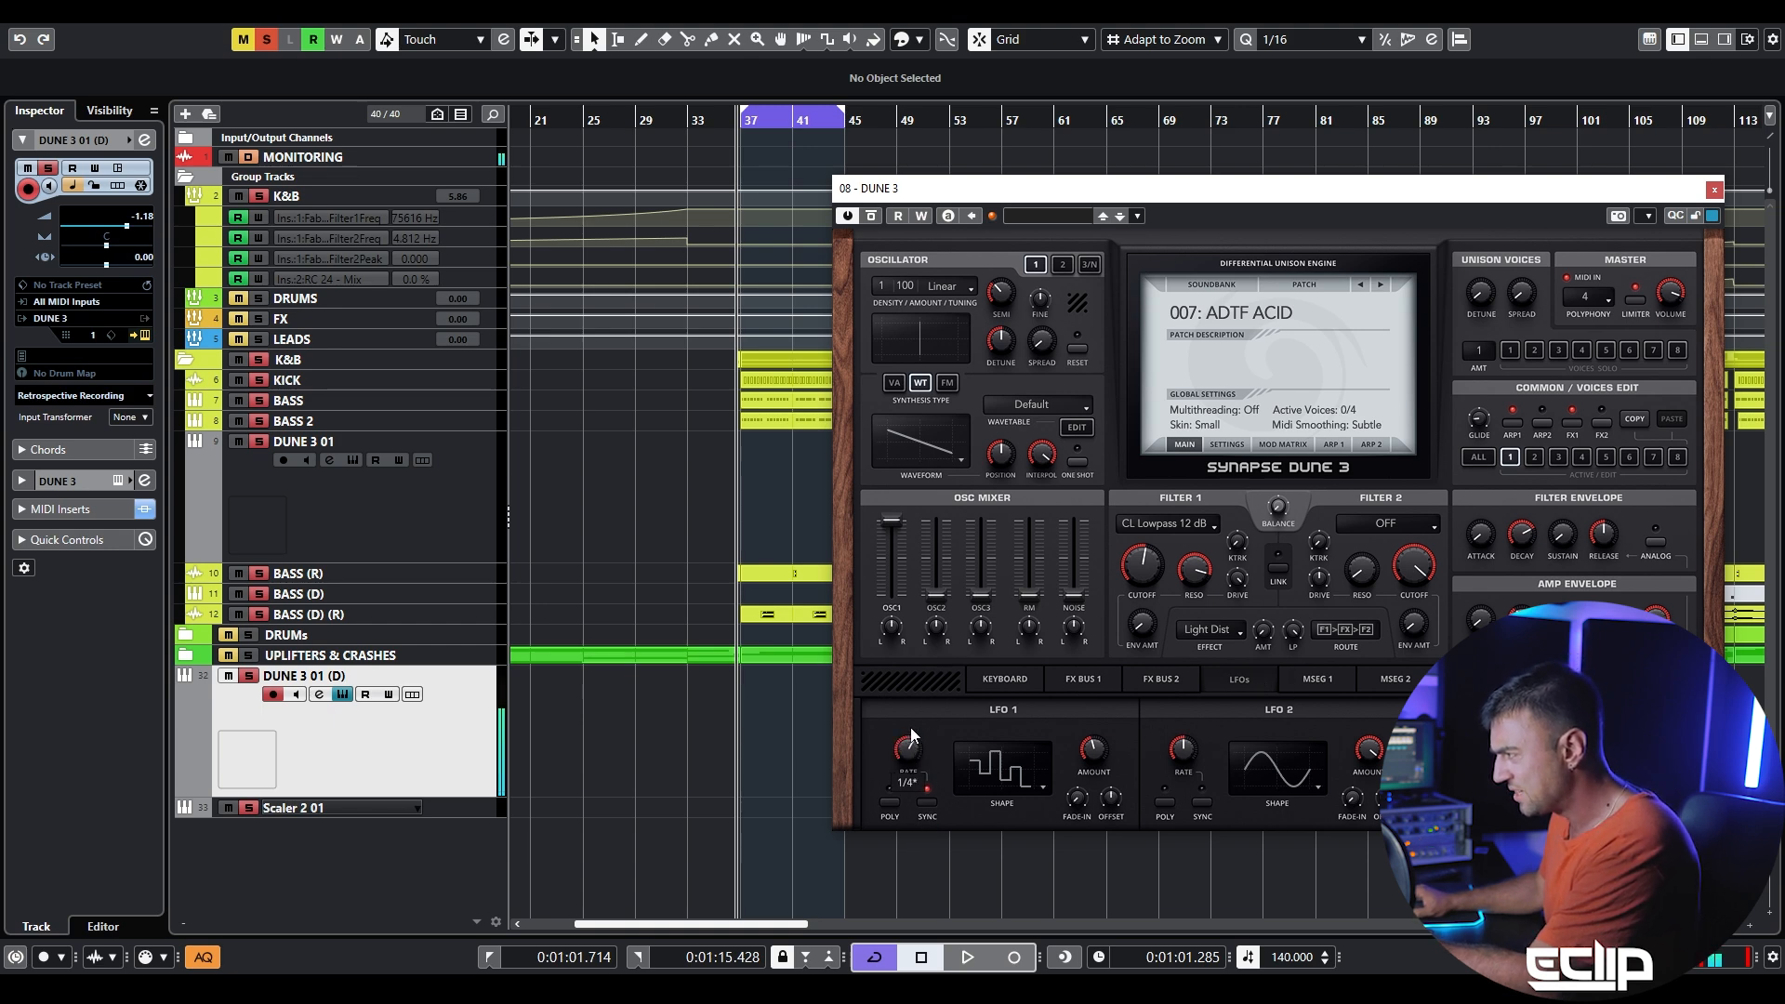
drag(913, 714, 921, 678)
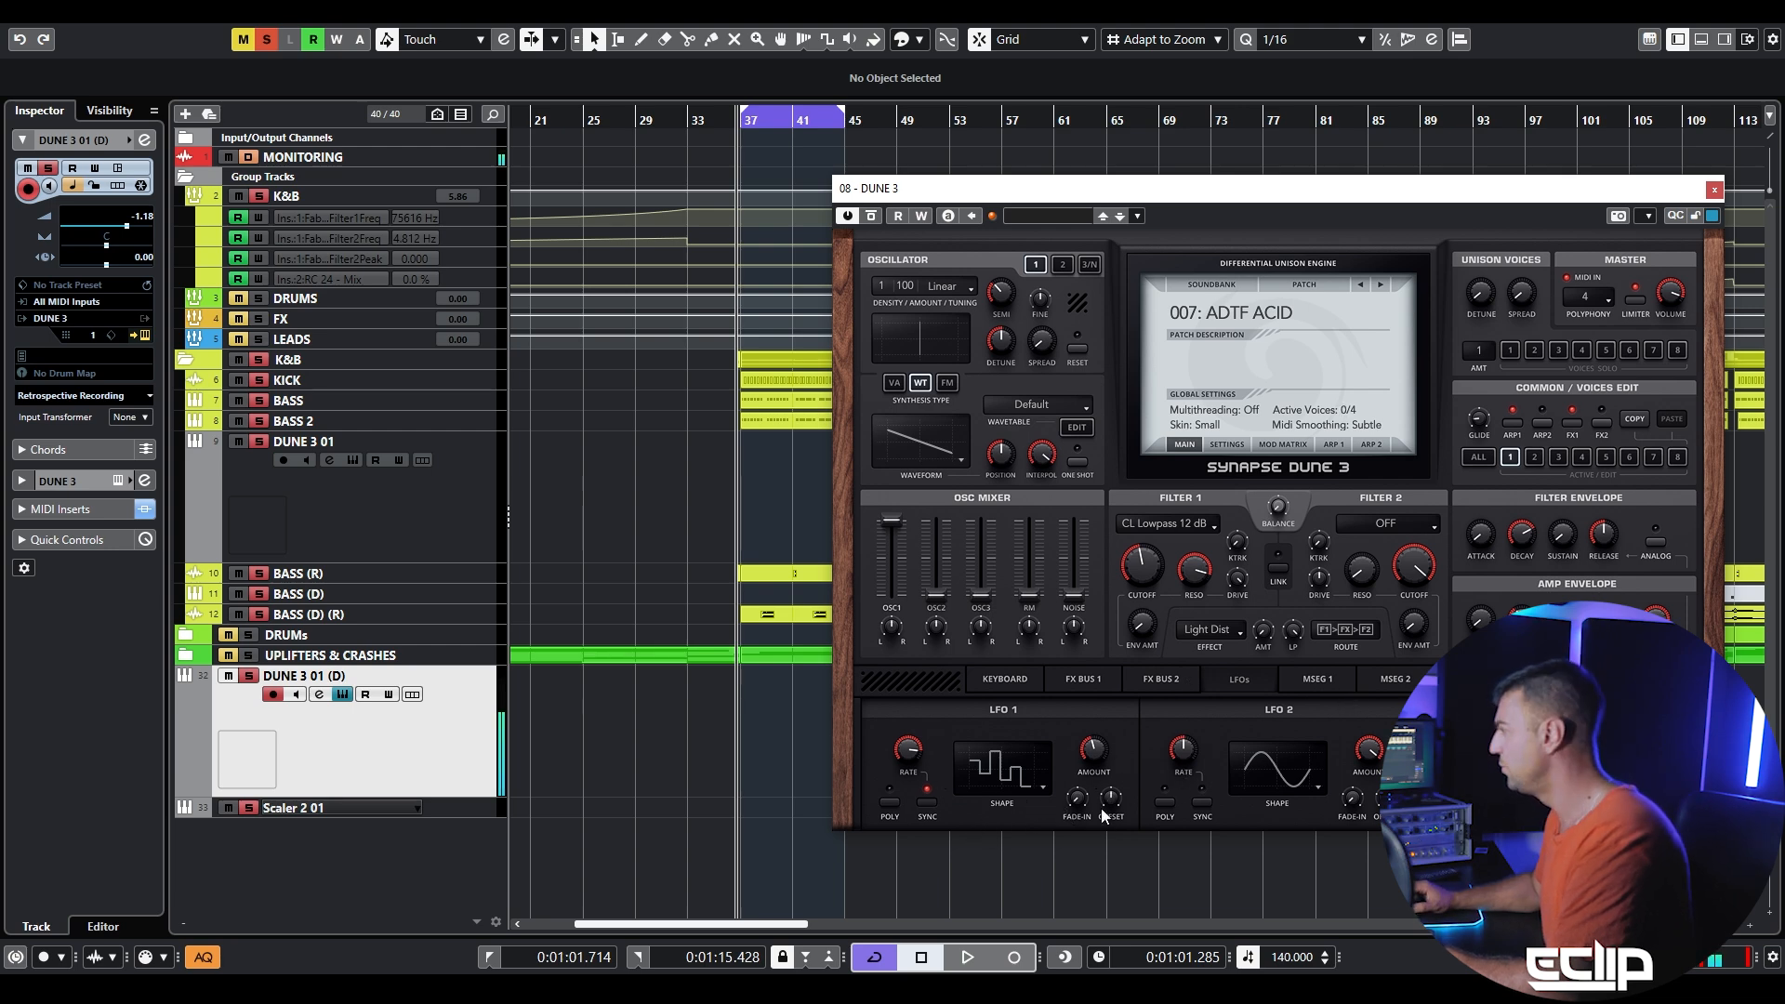
- Route LFO 1 to Filter 1 Cutoff in the modulation matrix with an amount of about +70
right_click(1281, 609)
mouse_move(1221, 676)
click(1316, 683)
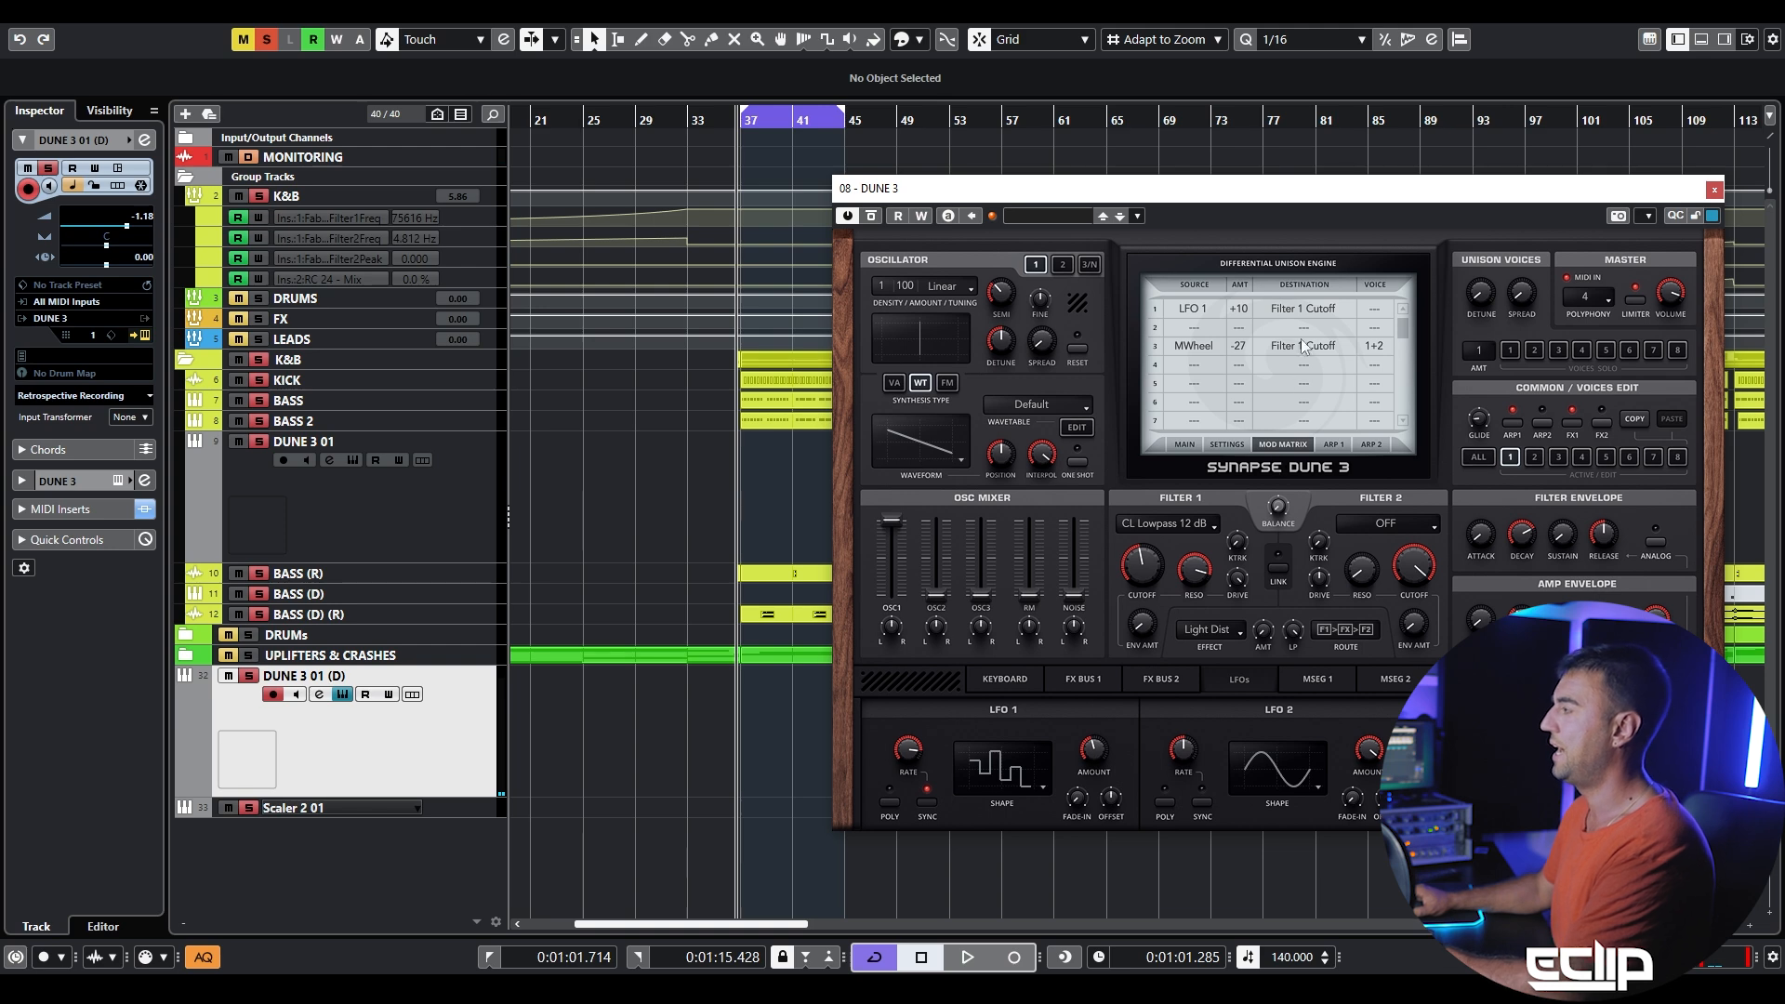
click(1226, 445)
click(1285, 445)
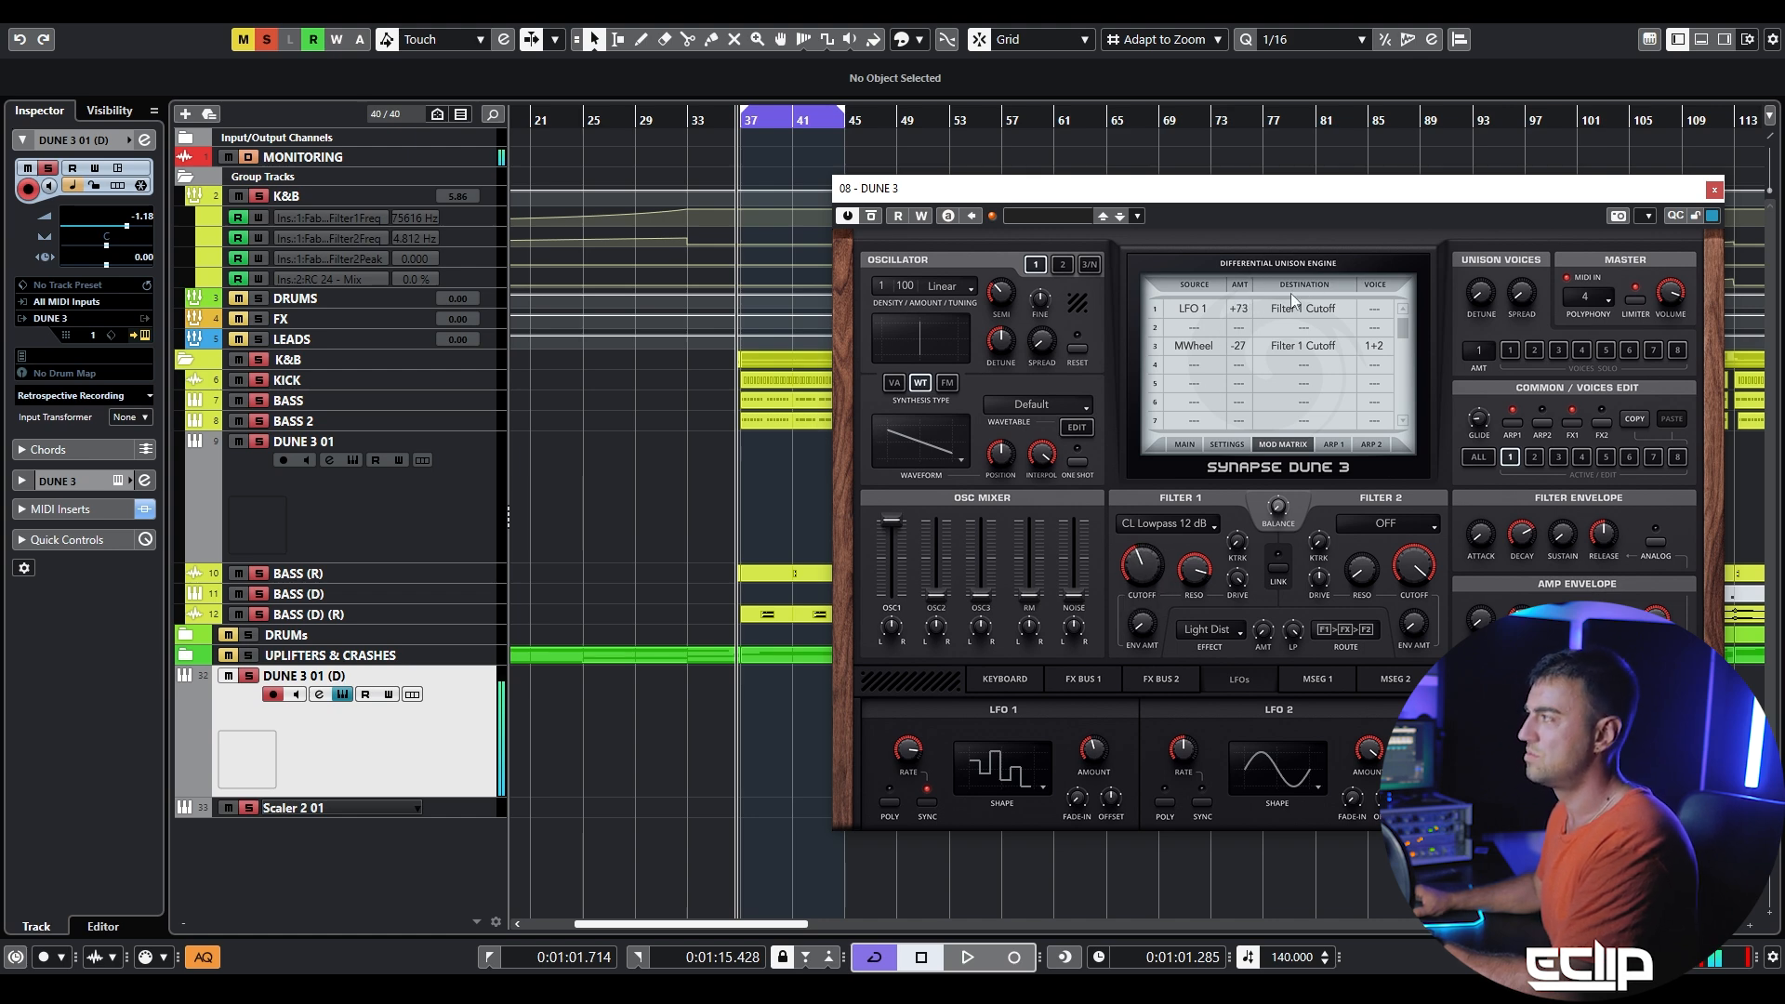
drag(1246, 316, 1255, 343)
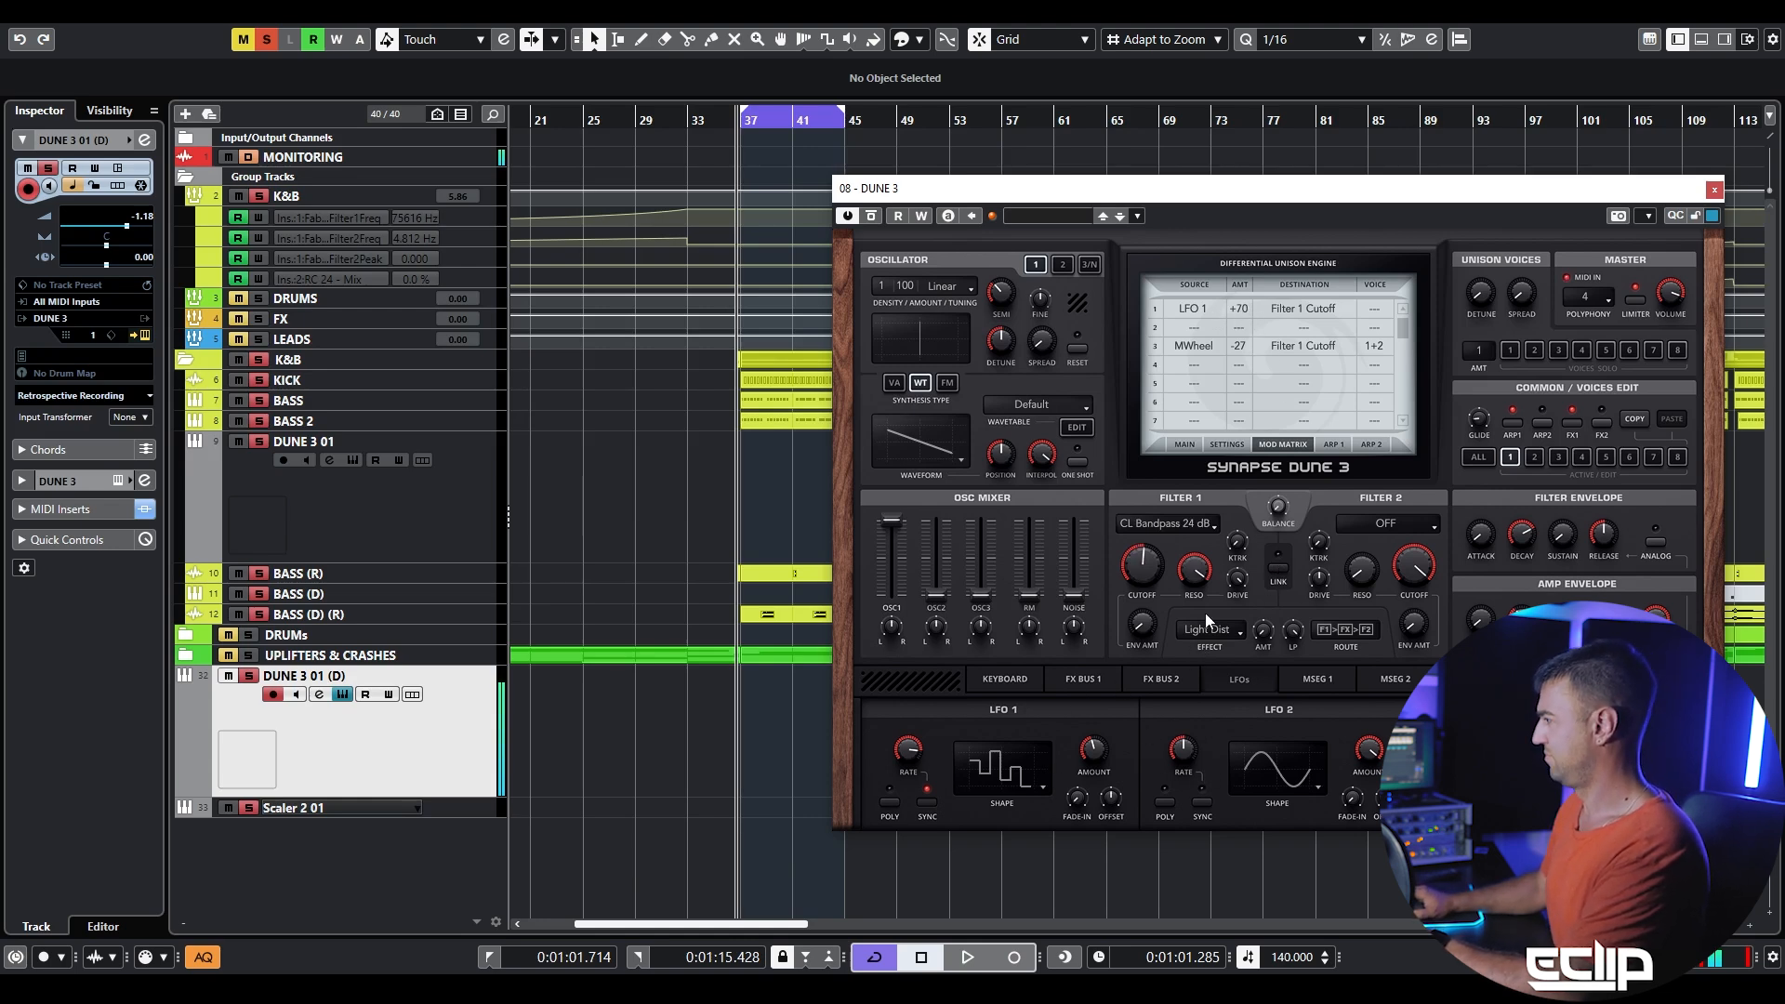
- Examine Arp 1's MIDI preset options, including loading a MIDI file and the supplied patterns
click(1331, 445)
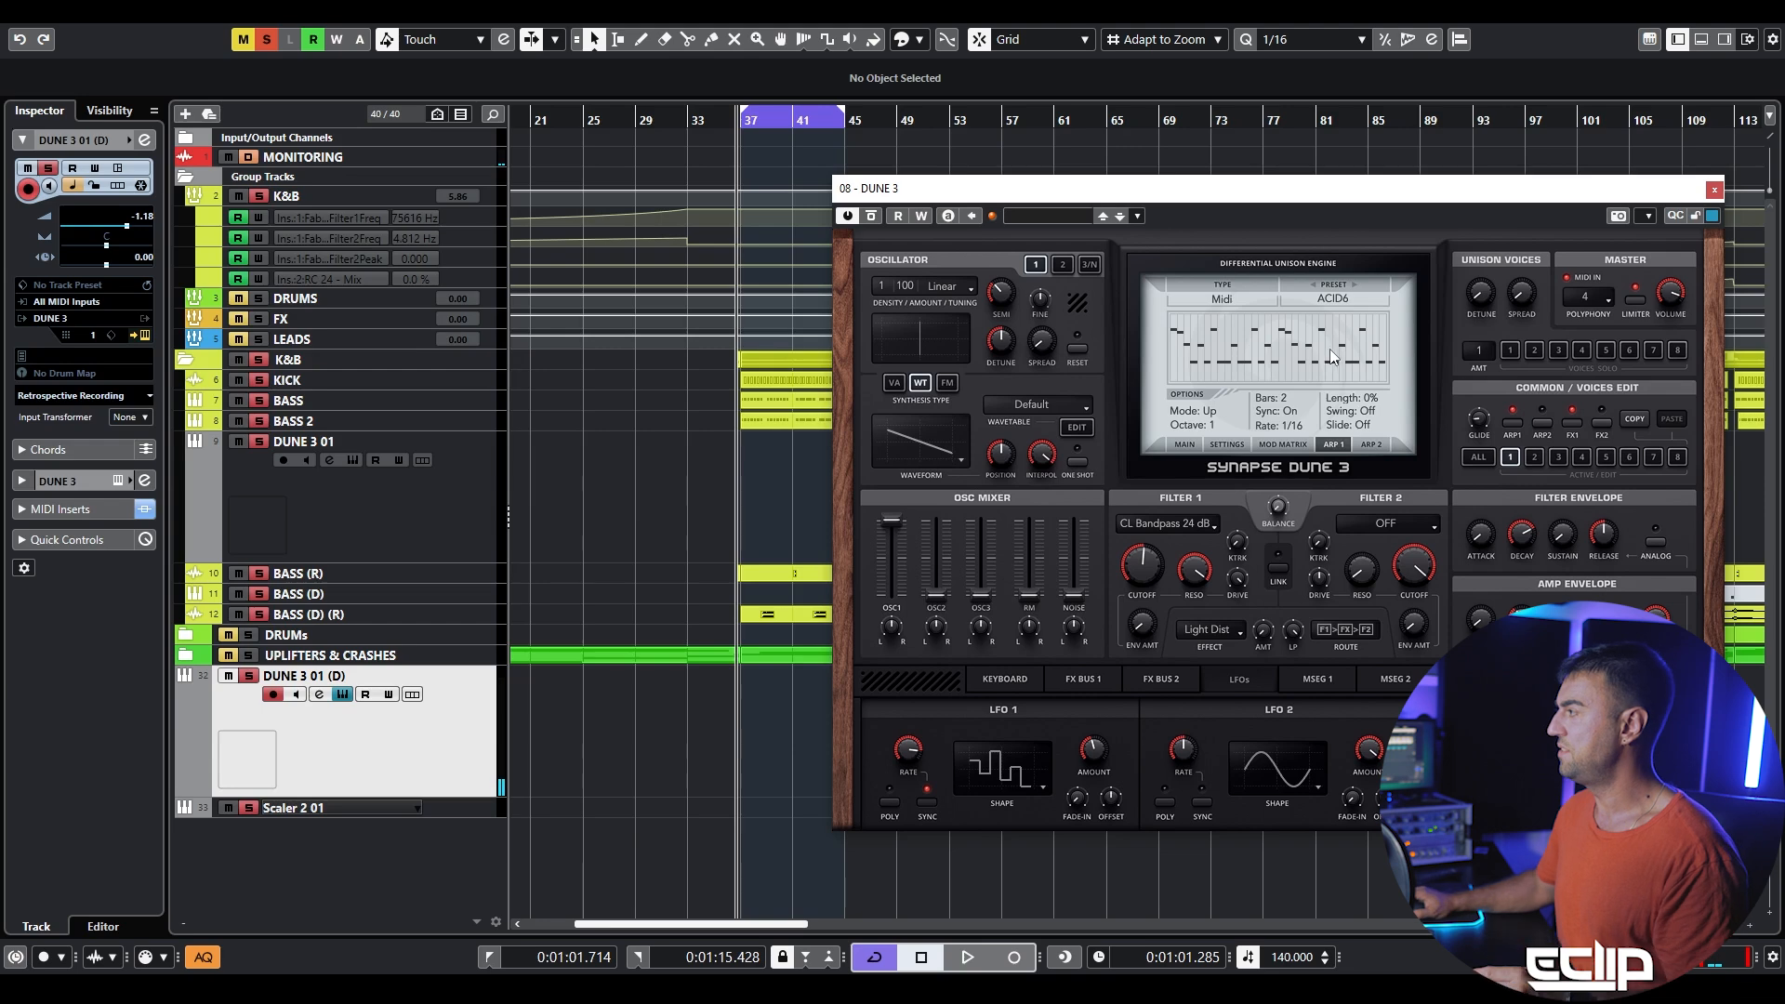
click(1329, 297)
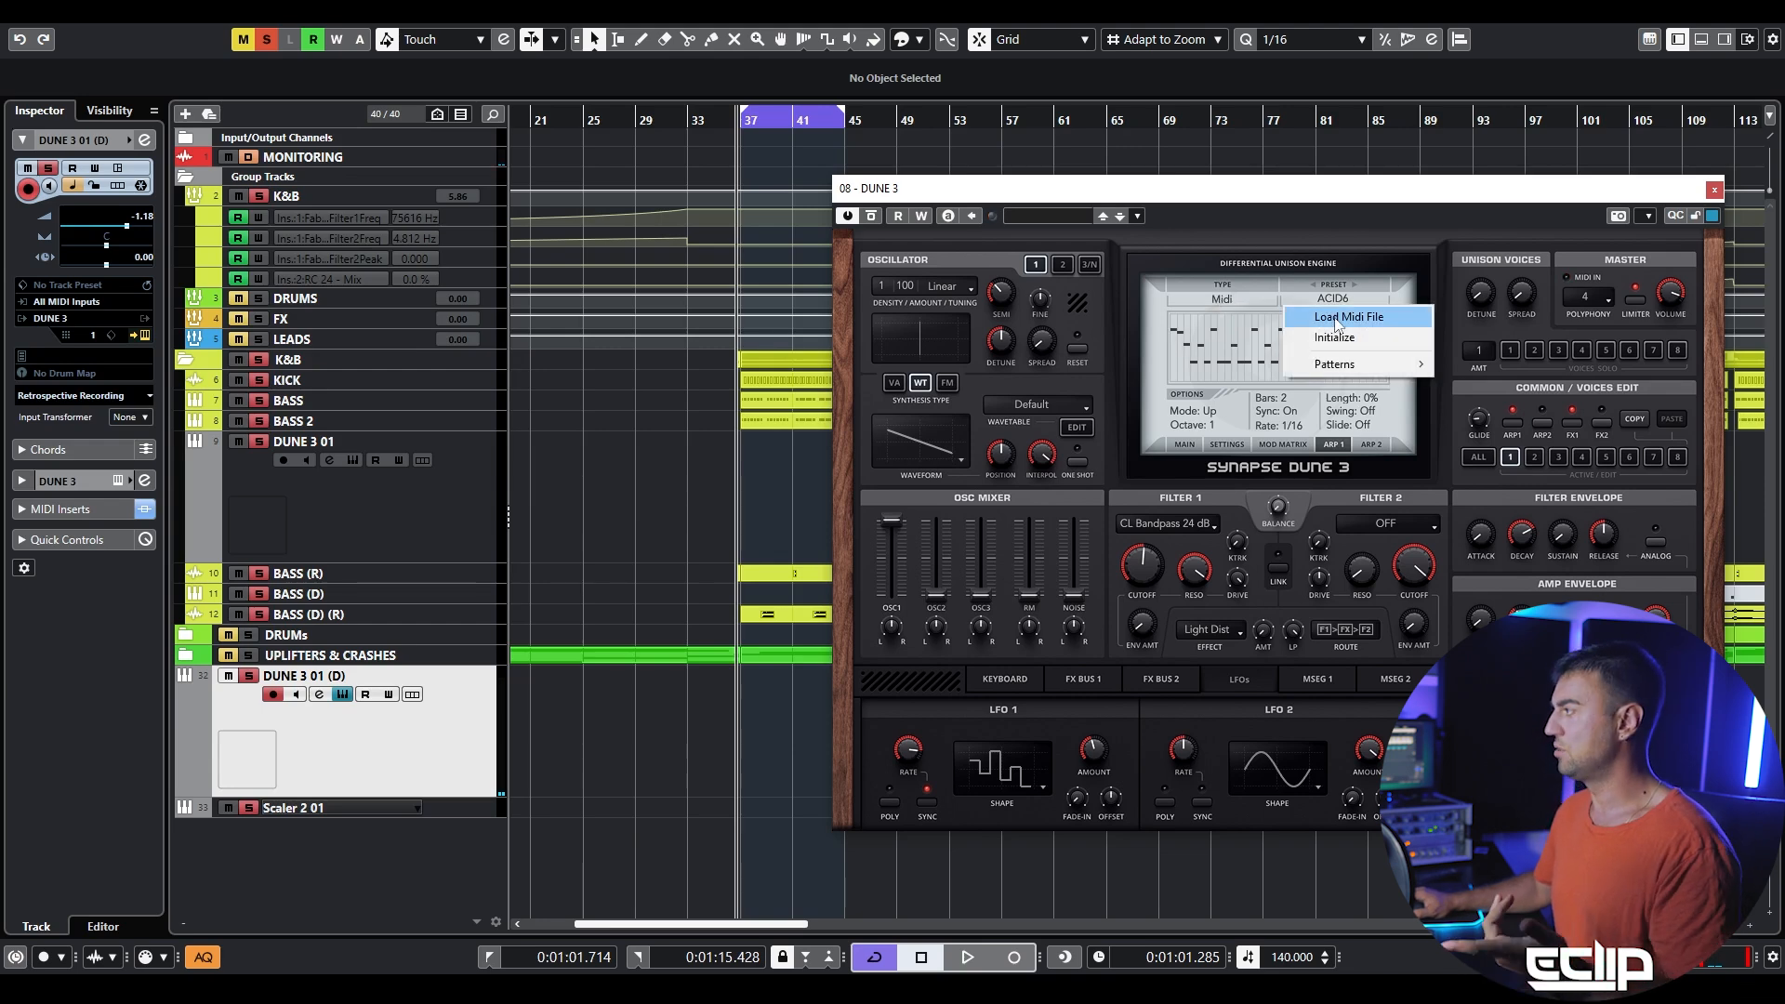
click(1337, 277)
click(1337, 281)
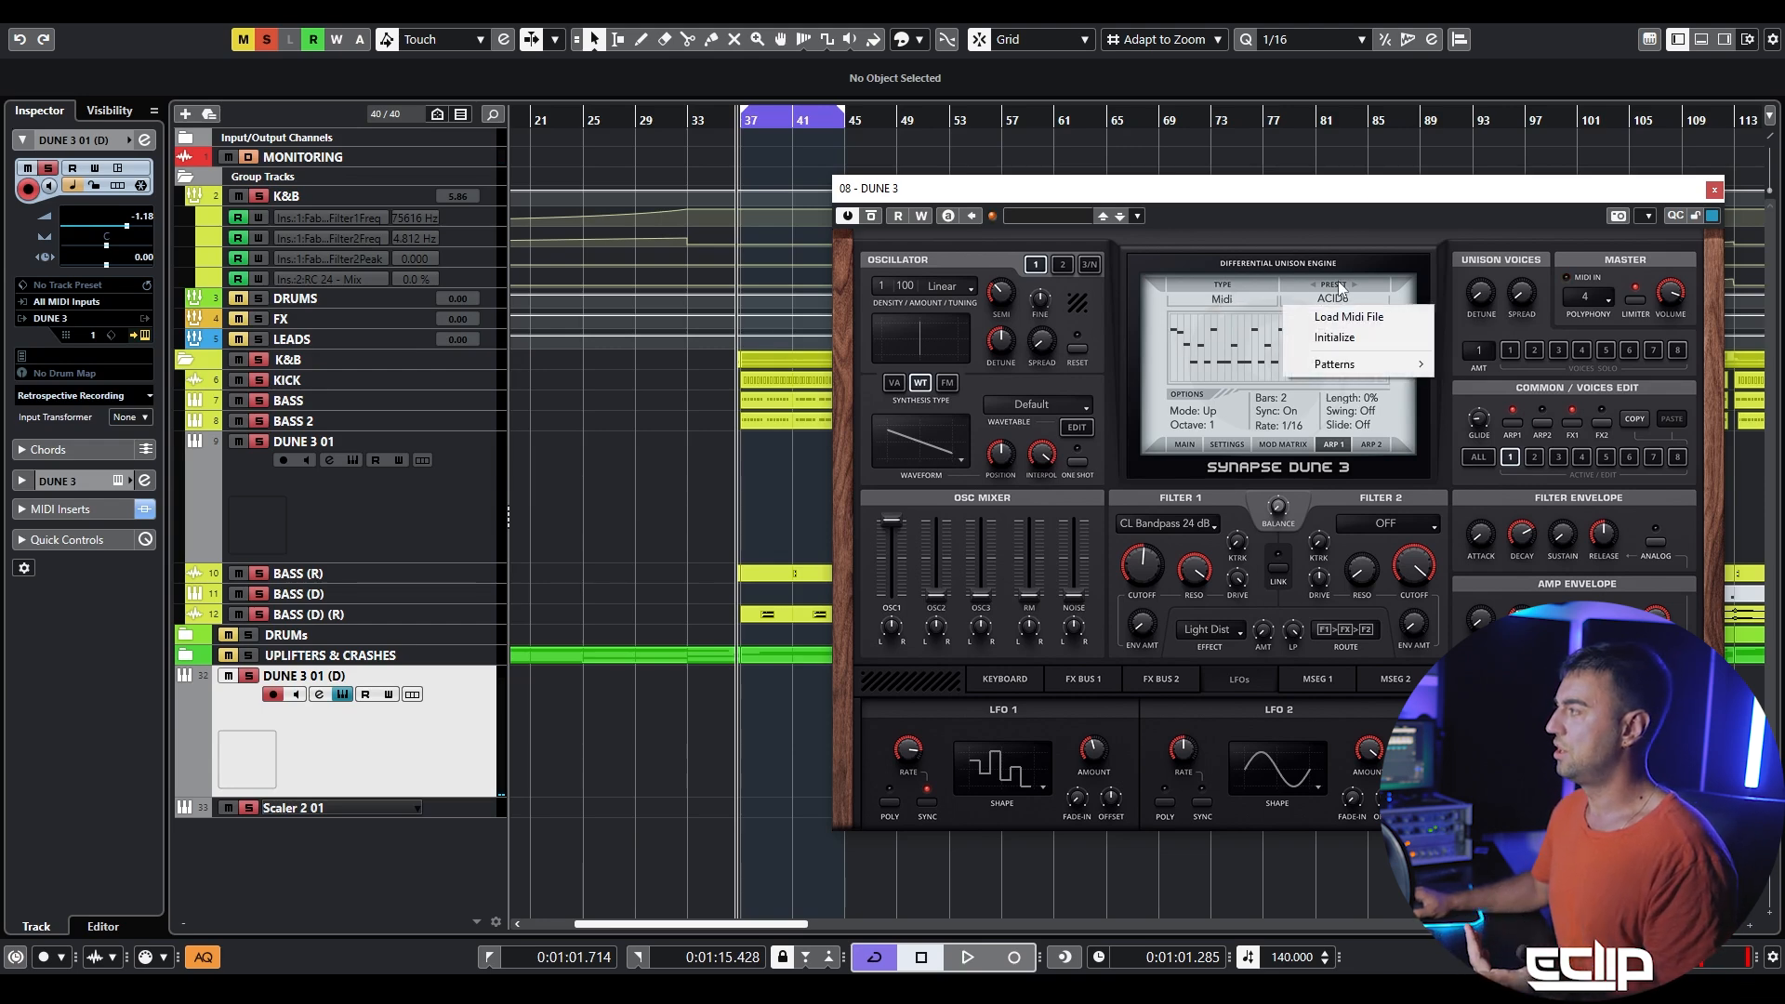
click(1280, 252)
click(1330, 298)
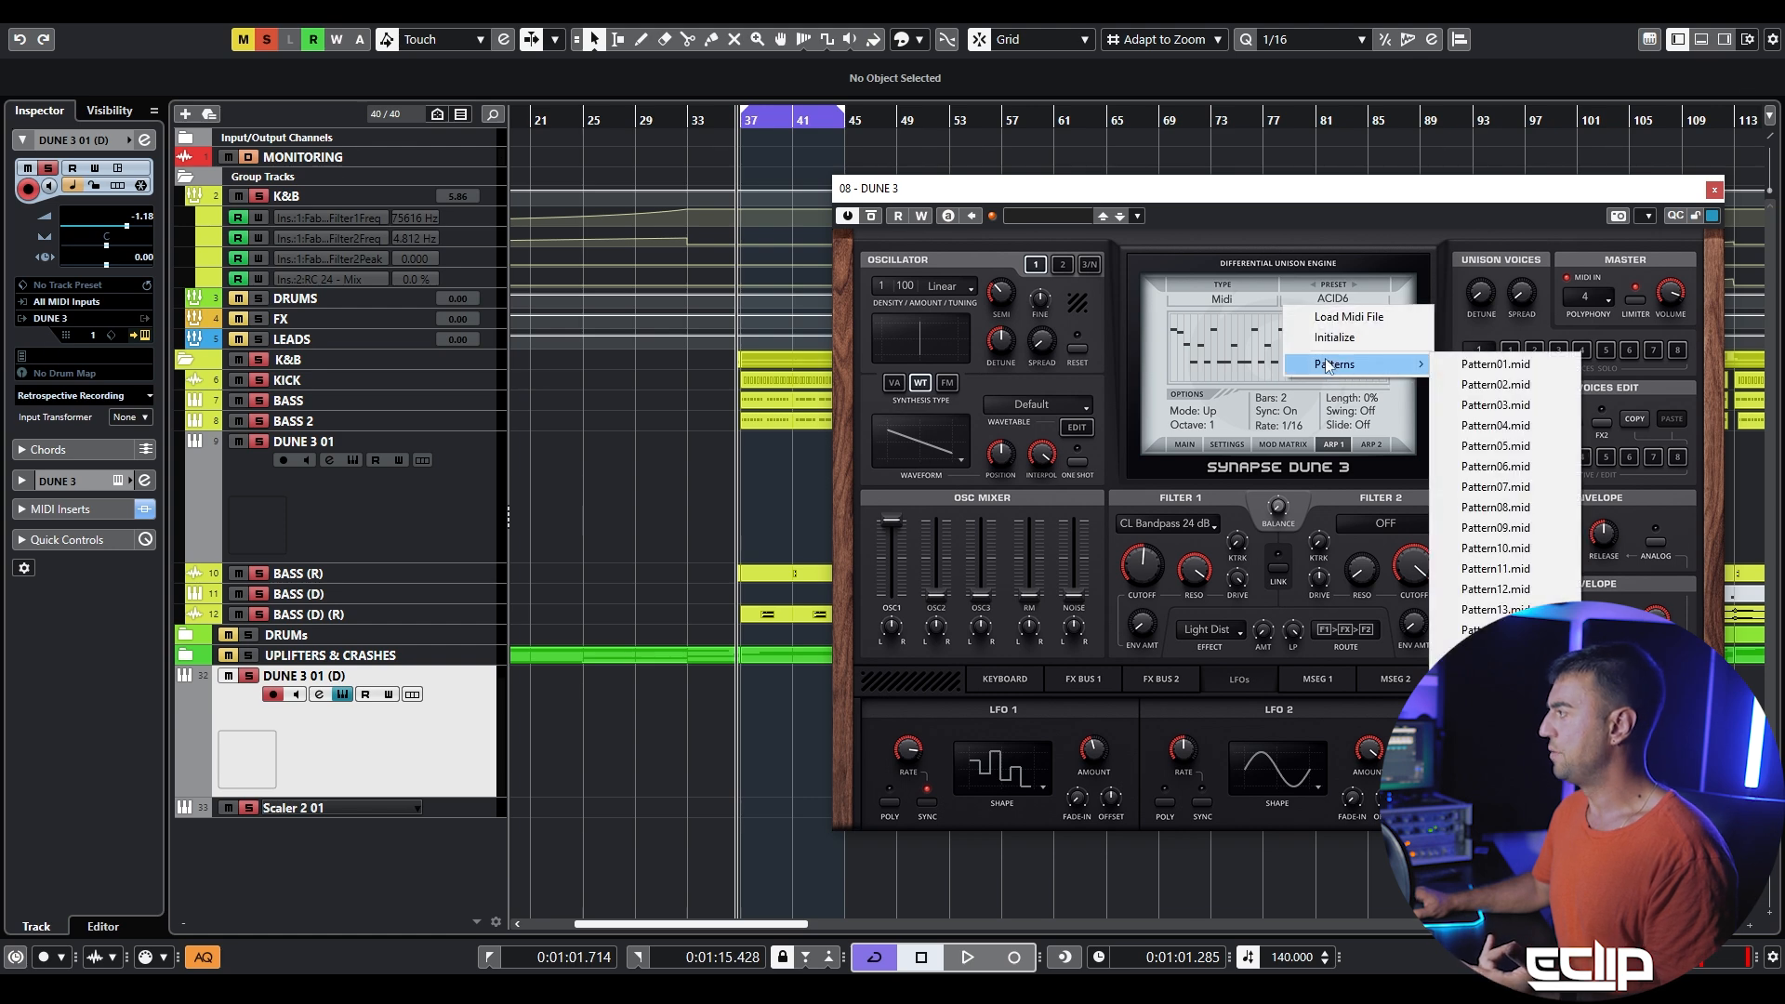
click(1171, 391)
- Switch Arp 1's type to Step Sequencer and set its note length to about +76%
click(1224, 295)
click(1220, 317)
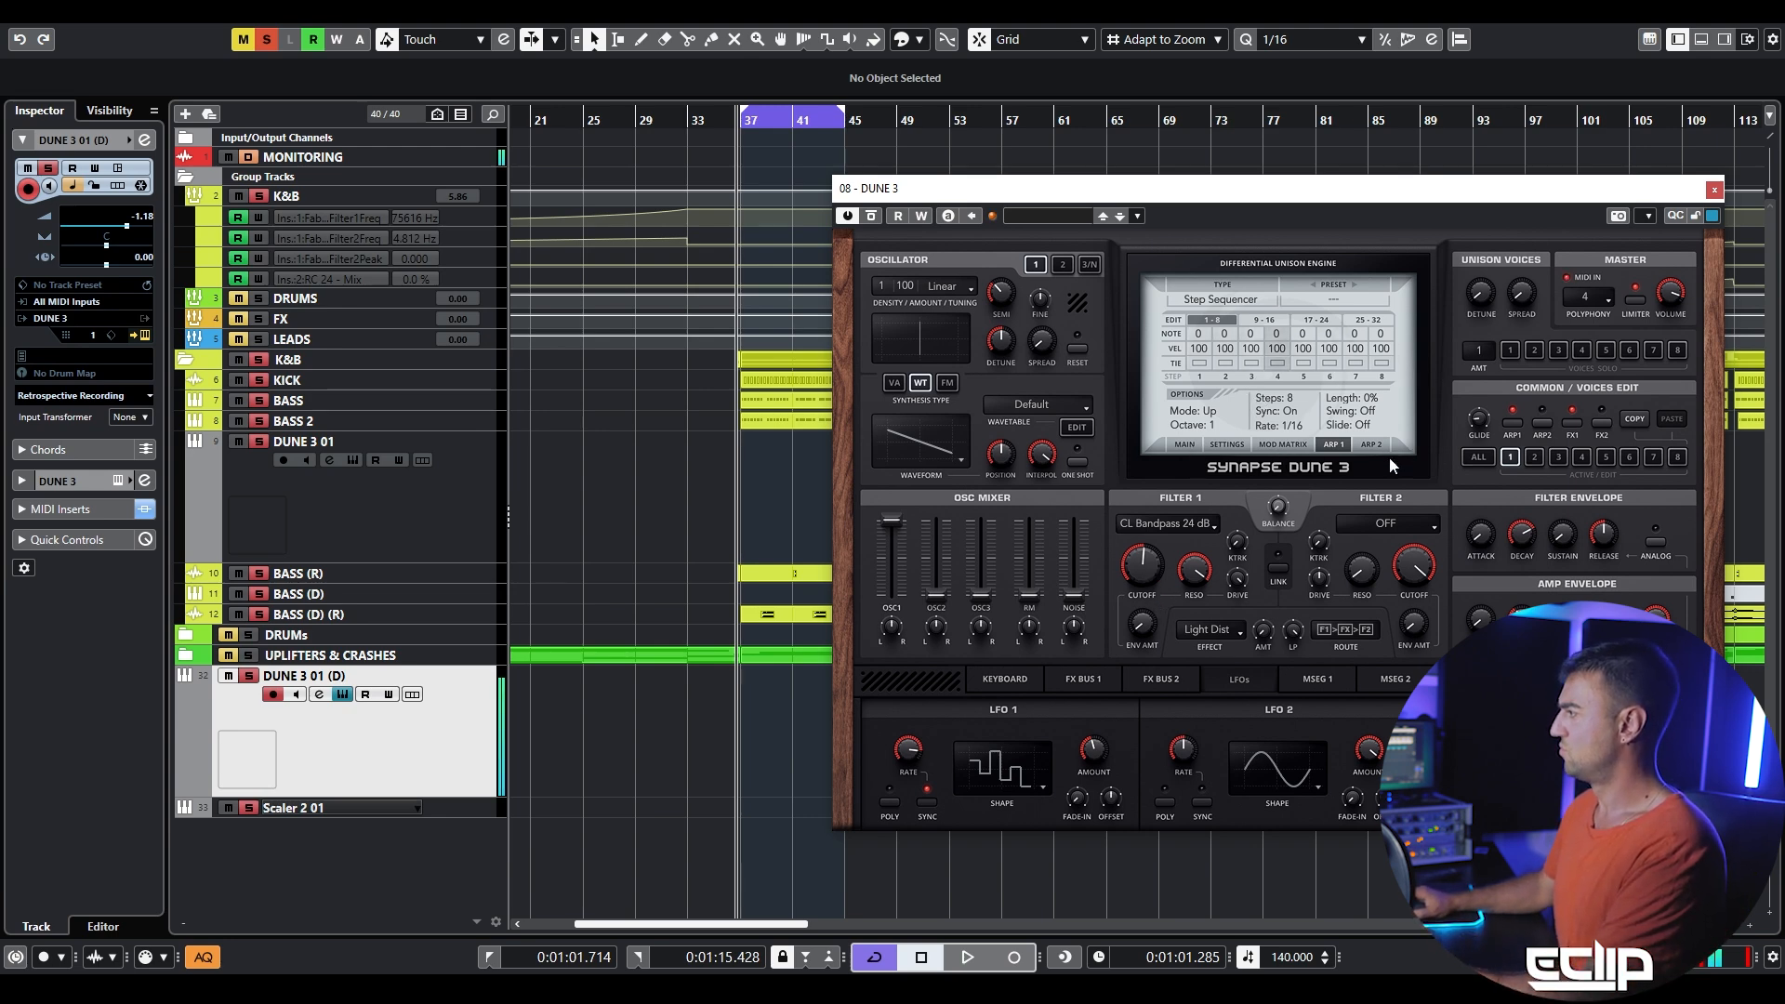
drag(1380, 400, 1379, 333)
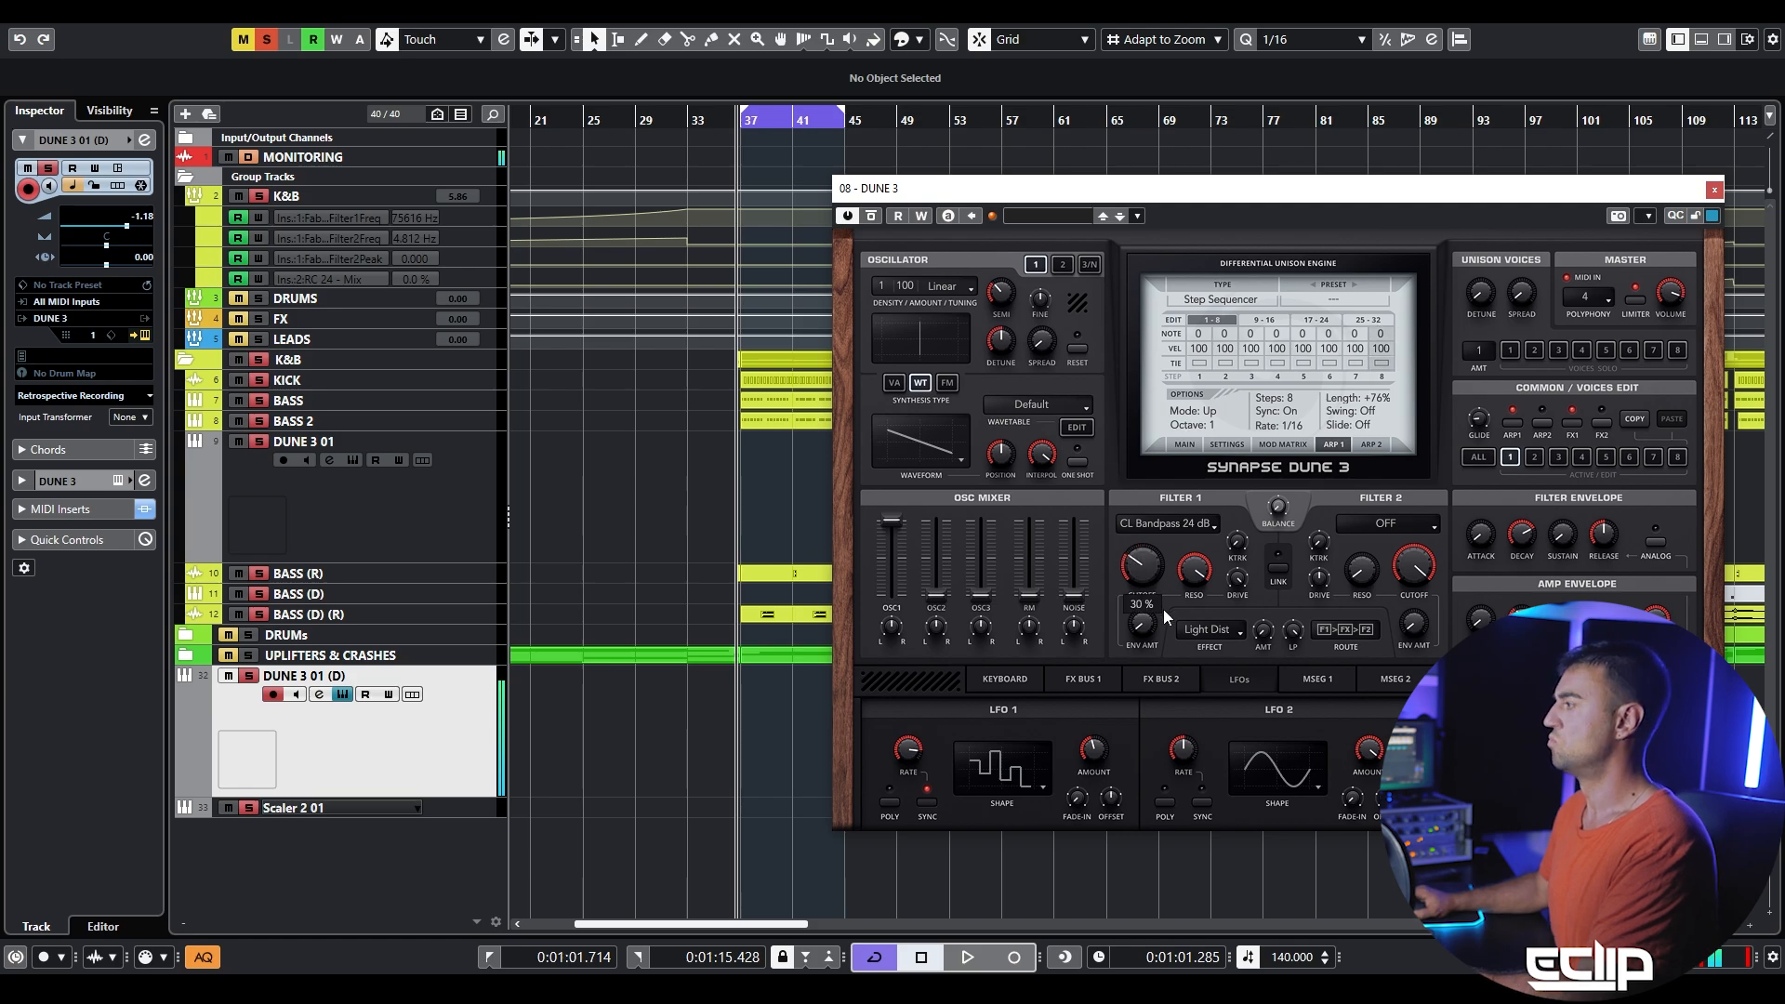